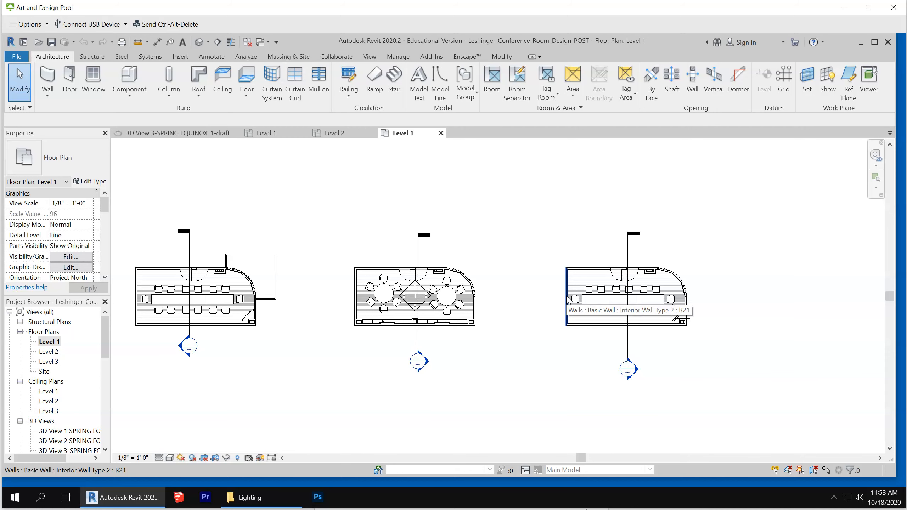
Copy the walls of the rightmost furnished conference room and paste them as a new room beside it, accepting the warnings
click(567, 296)
scroll(680, 292, up, 5)
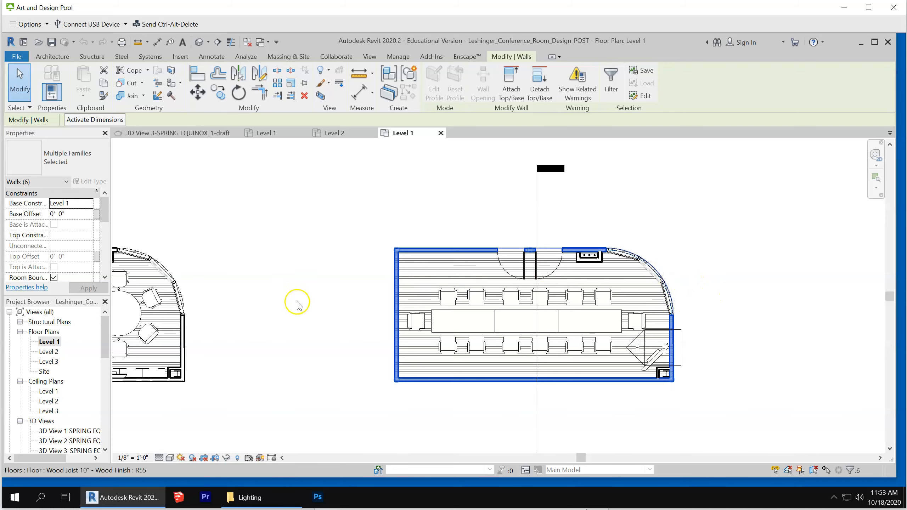
scroll(352, 297, down, 3)
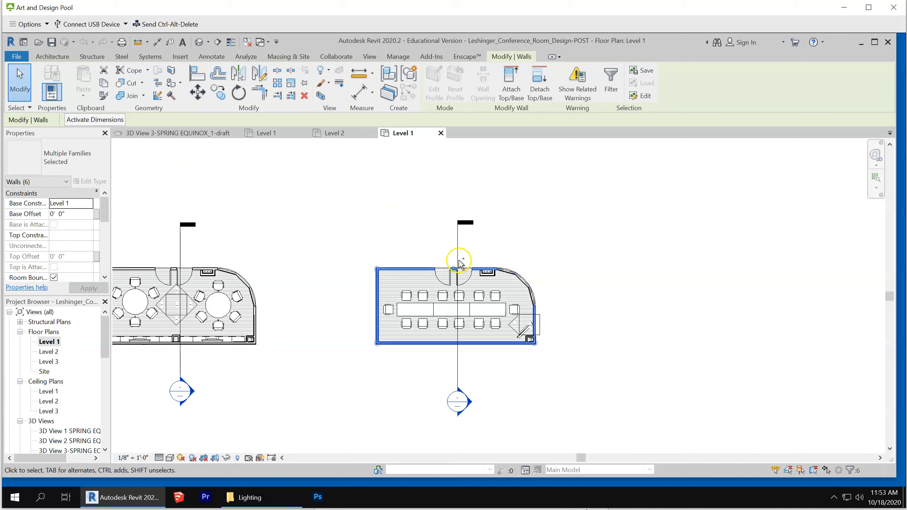
click(731, 310)
key(ctrl+c)
key(ctrl+v)
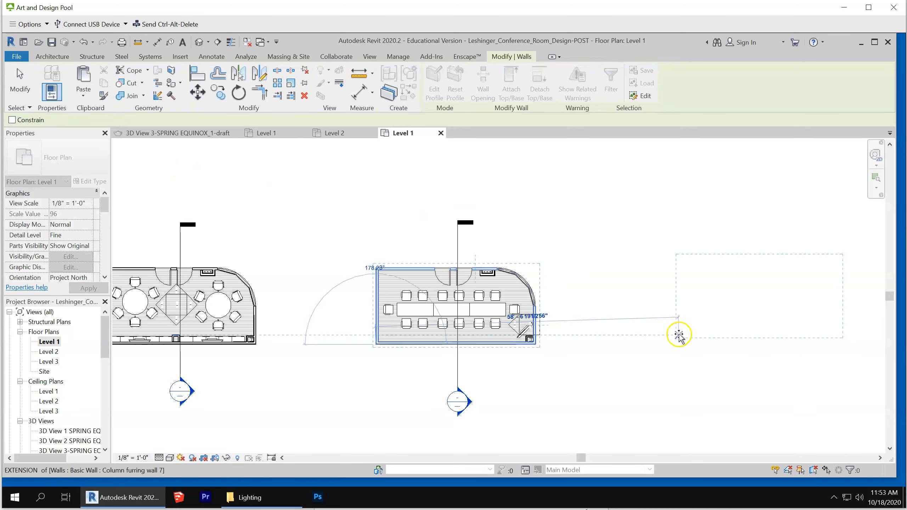
click(654, 345)
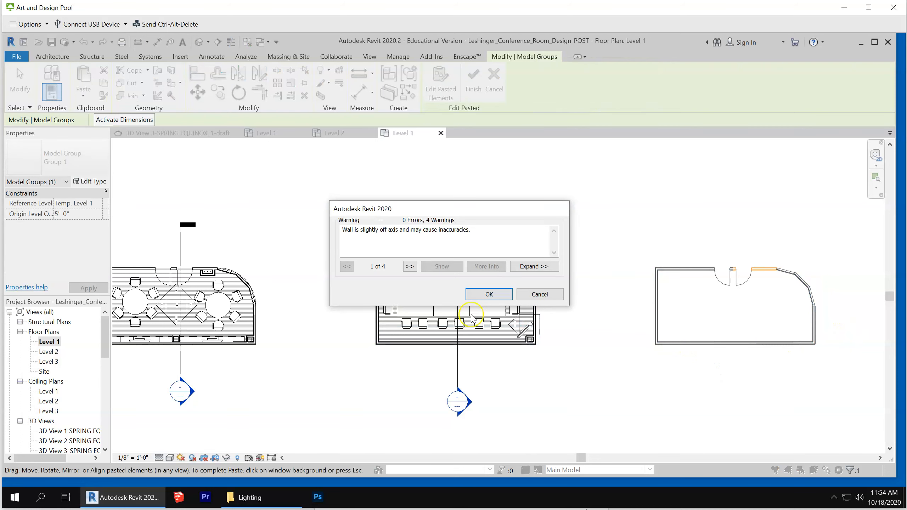
click(489, 294)
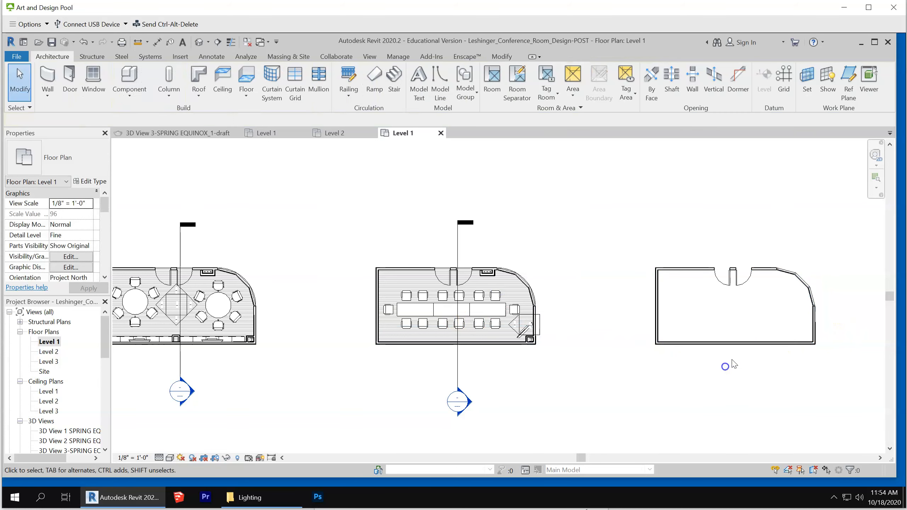
Copy the Wood Joist 10" - Wood Finish floor from the furnished room and paste it over the new empty room
scroll(789, 292, up, 1)
scroll(789, 291, up, 1)
scroll(728, 293, down, 1)
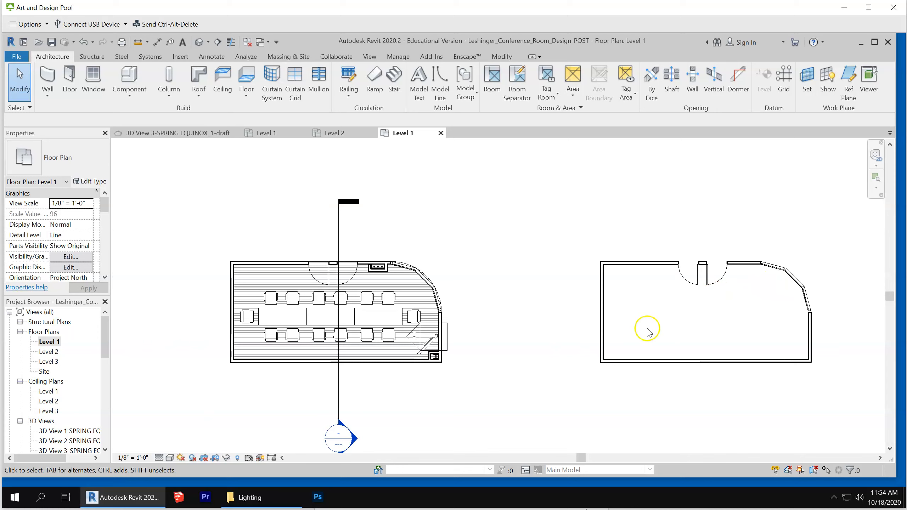
click(417, 287)
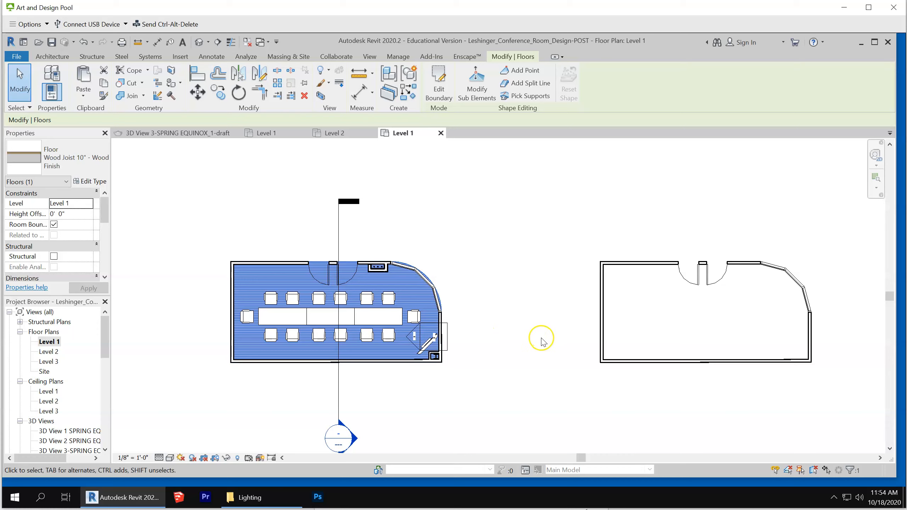
key(ctrl+v)
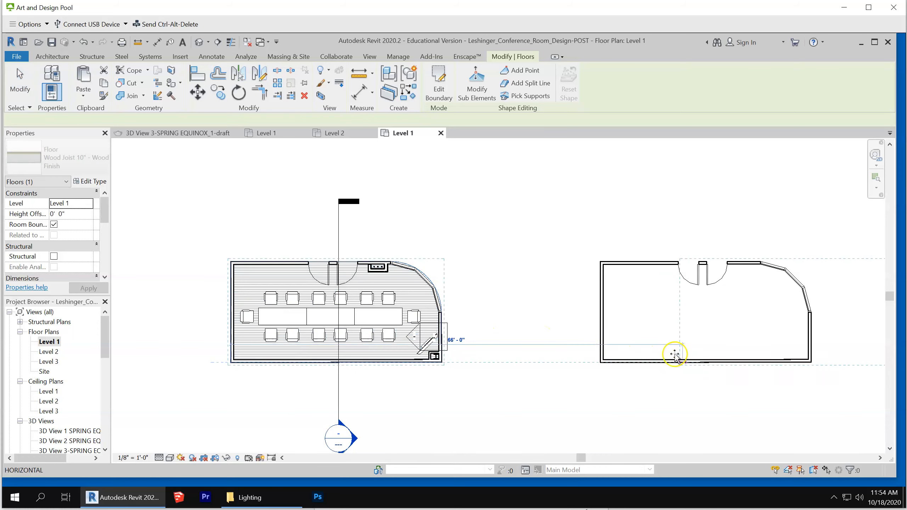
click(589, 364)
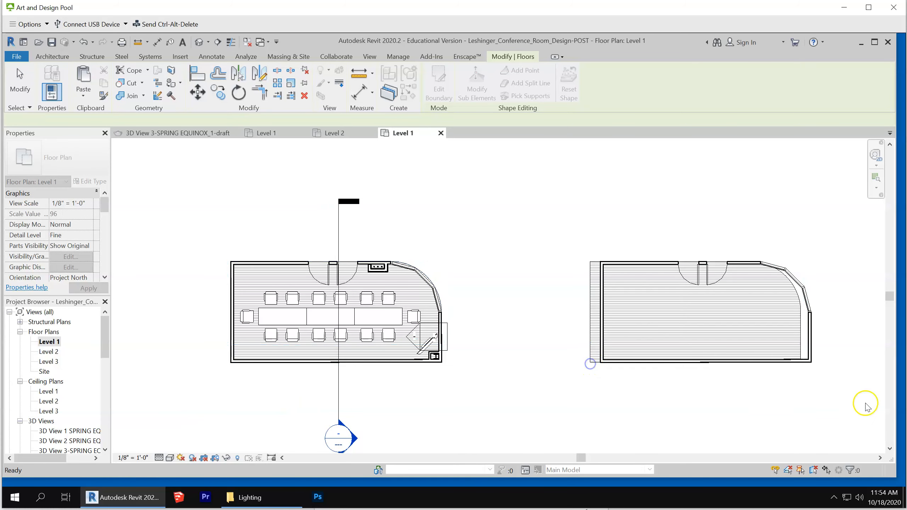
scroll(865, 359, up, 1)
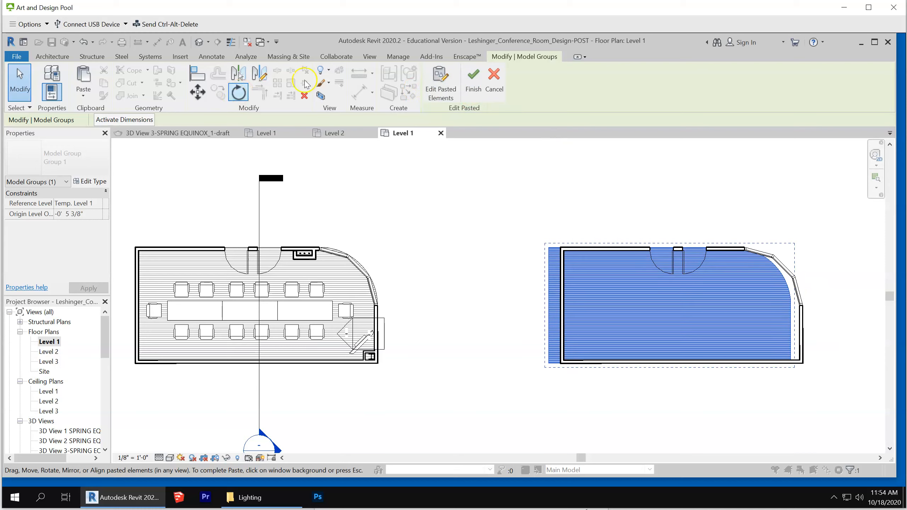
click(510, 85)
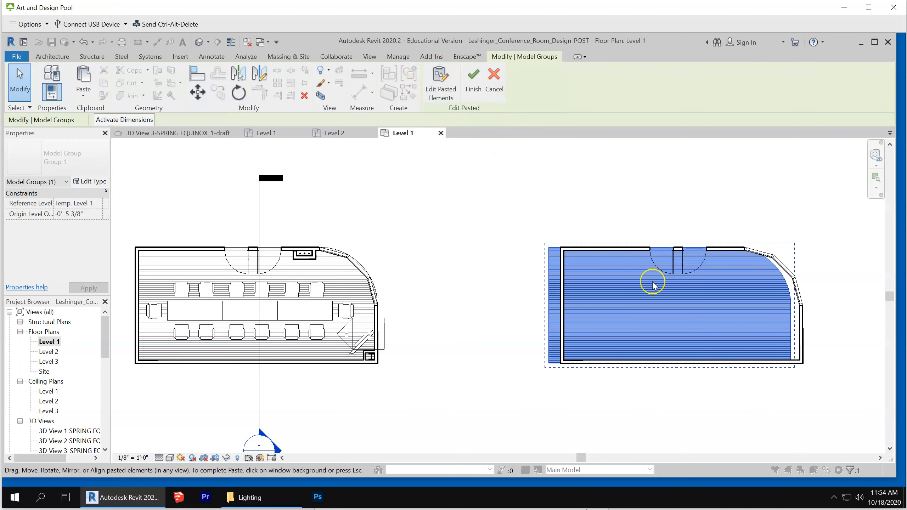
click(628, 212)
Open the pasted floor's boundary sketch for editing
click(632, 277)
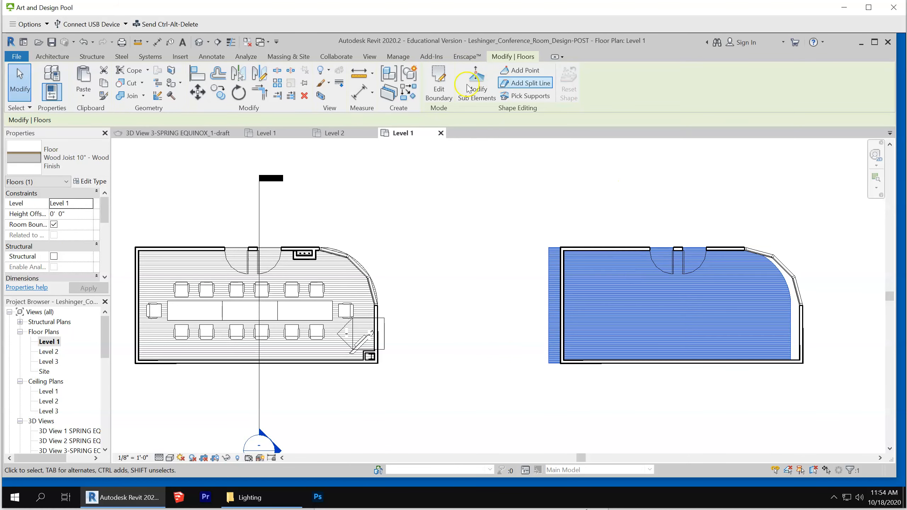
click(438, 84)
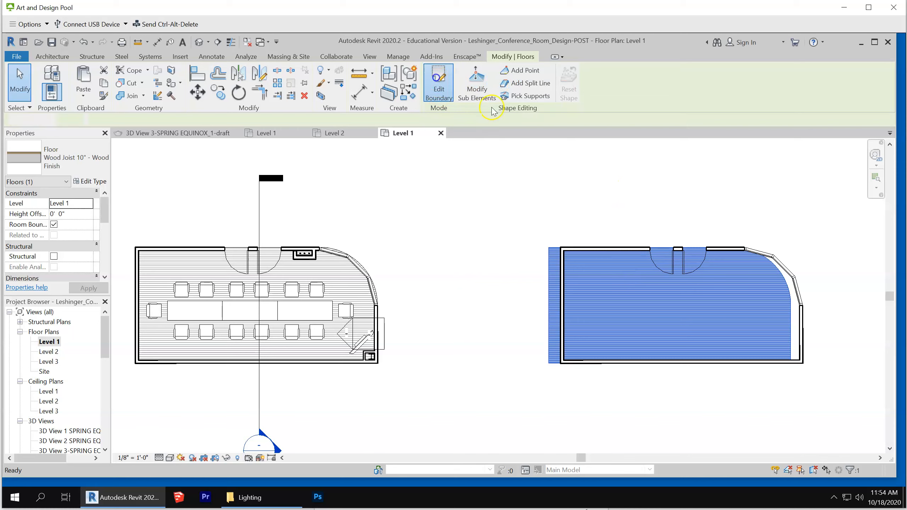
scroll(765, 266, up, 1)
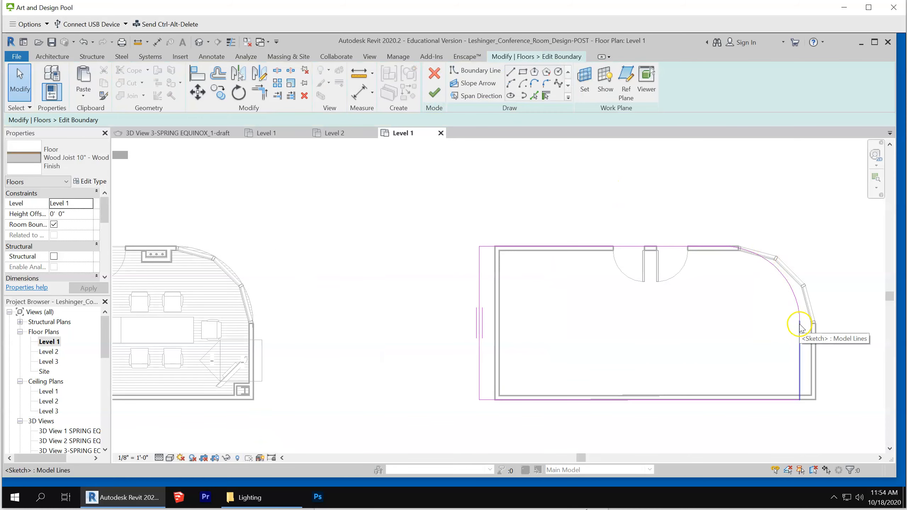
scroll(803, 300, up, 1)
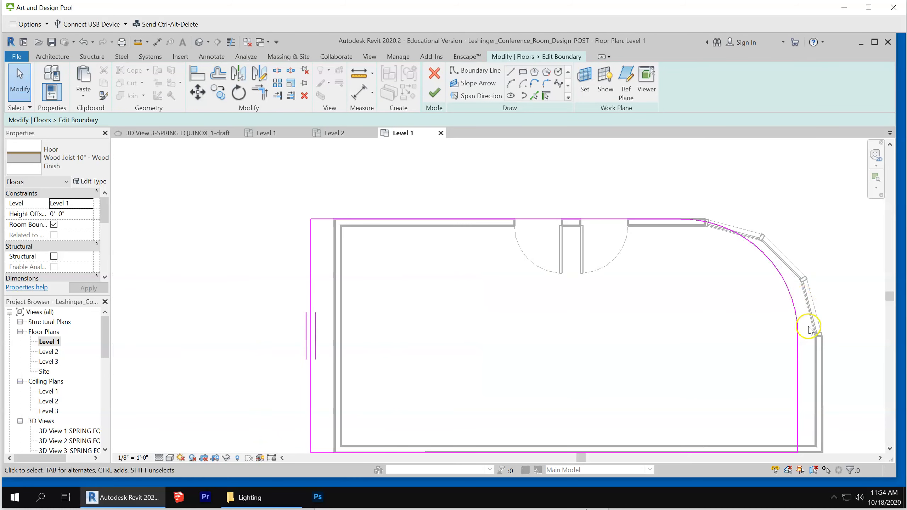
Try to move the floor boundary's right edge outward to the room's right wall, then undo it
click(798, 385)
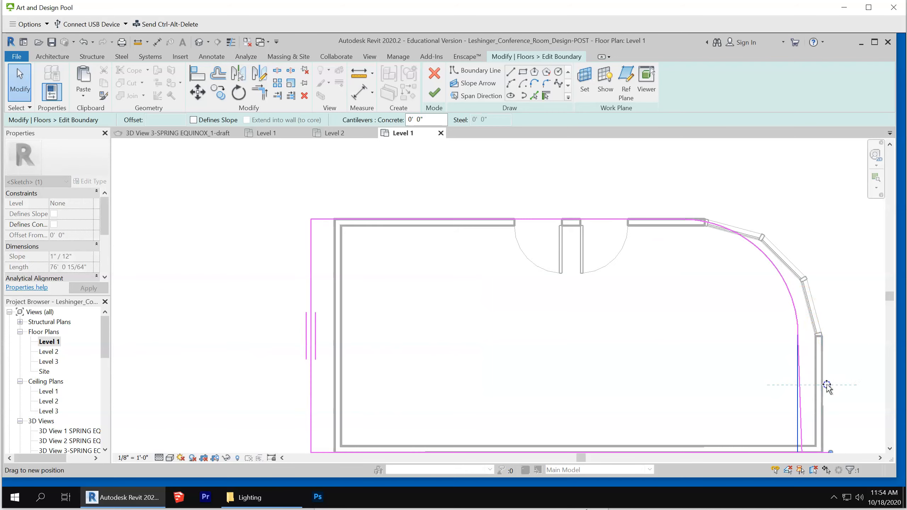
scroll(799, 359, down, 3)
key(Escape)
scroll(799, 286, down, 2)
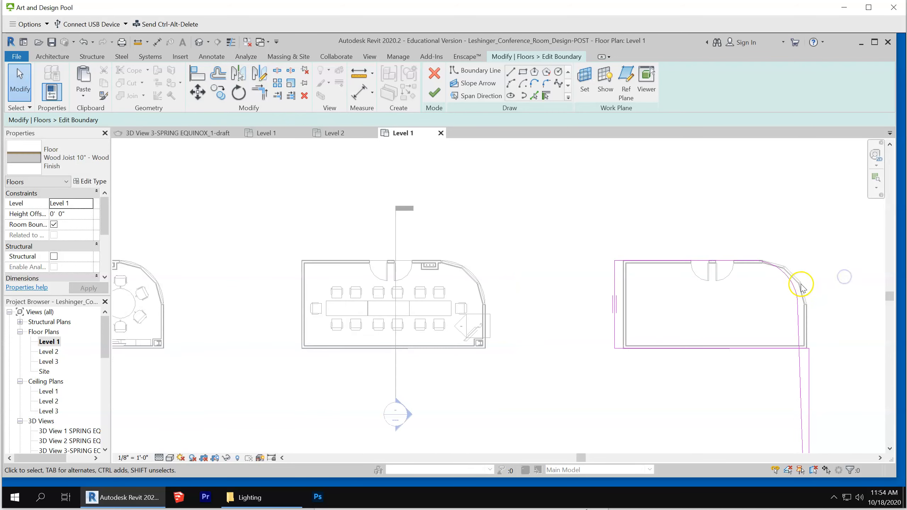
scroll(810, 297, up, 3)
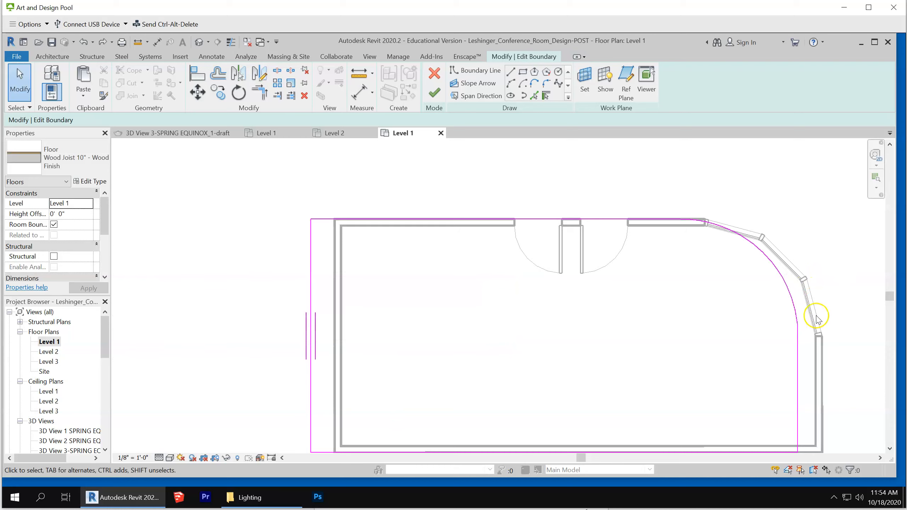
scroll(764, 278, down, 2)
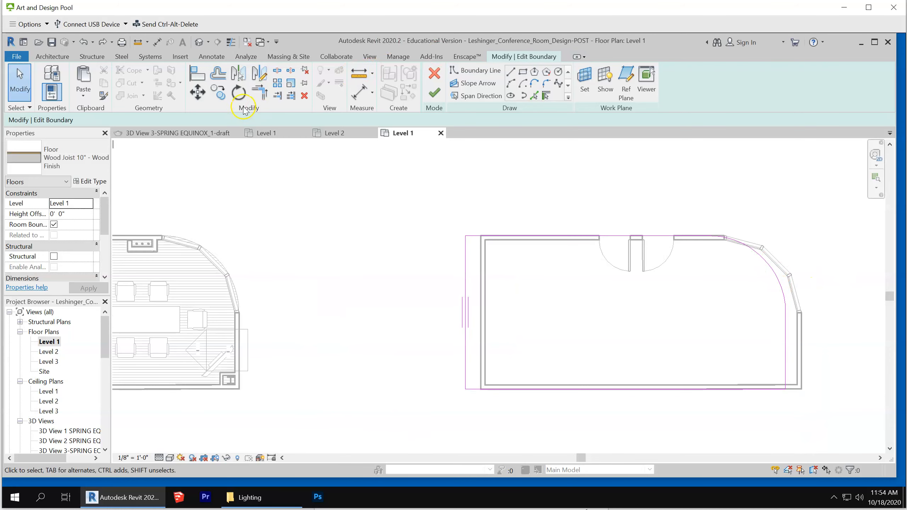
Try to align the floor boundary's right edge with the inner face of the right wall, then undo it
click(200, 77)
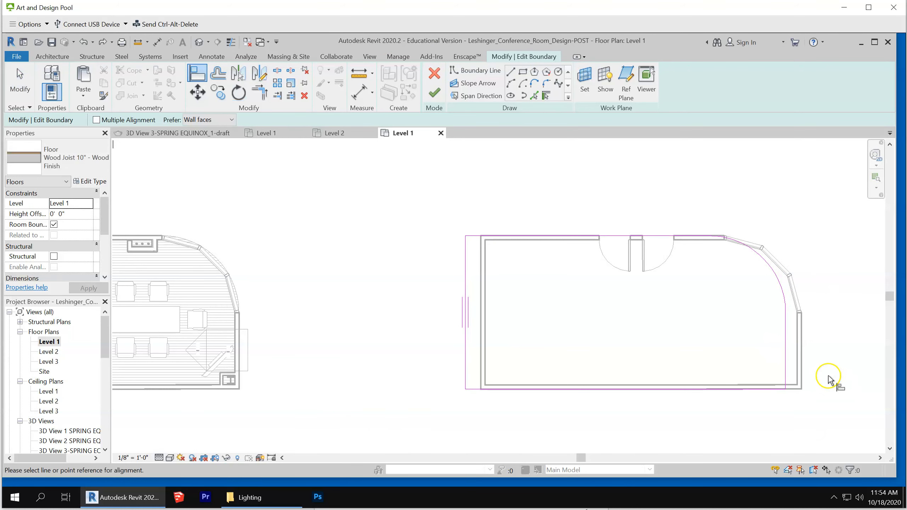
click(796, 356)
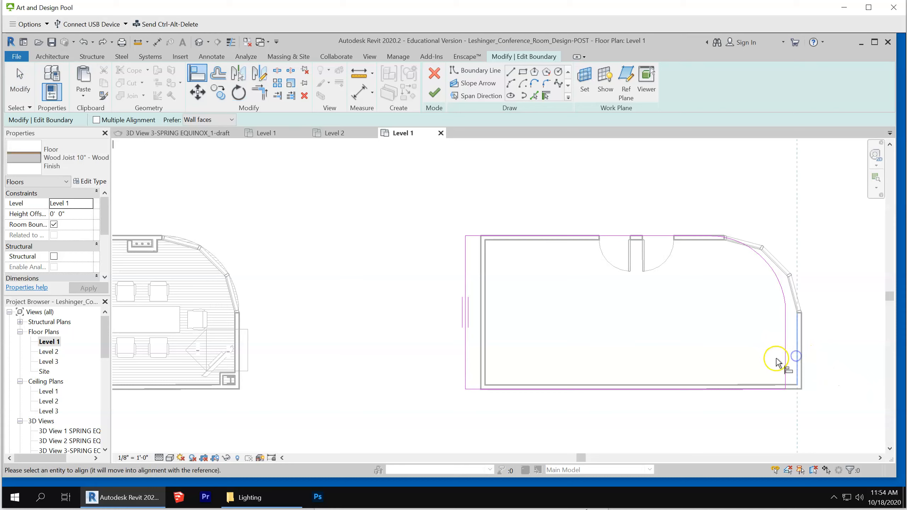
click(786, 360)
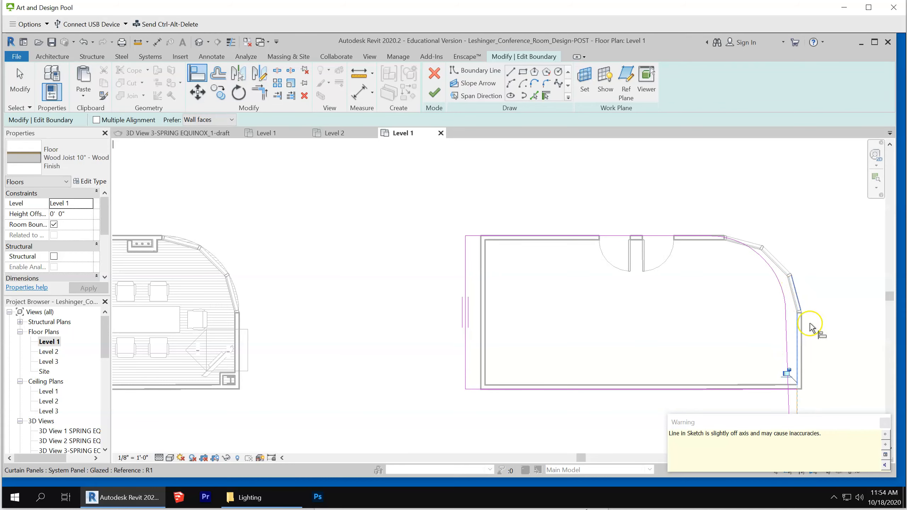
key(Escape)
scroll(684, 278, down, 2)
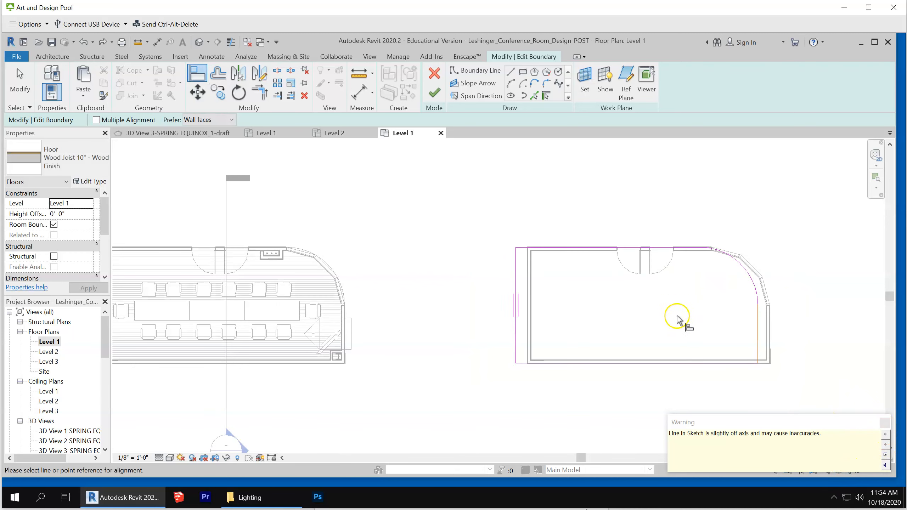
click(16, 75)
click(431, 220)
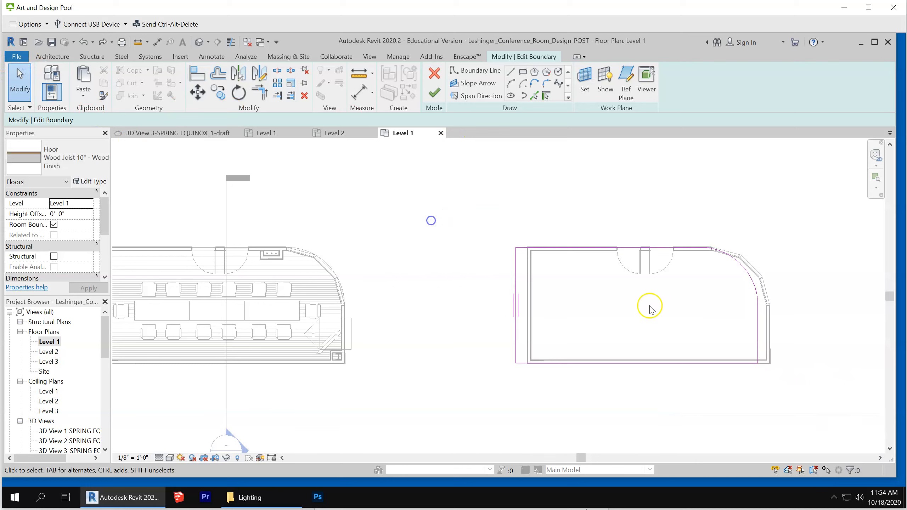
Delete the curved segment of the floor boundary and trim the top and right edges into a square corner
click(751, 284)
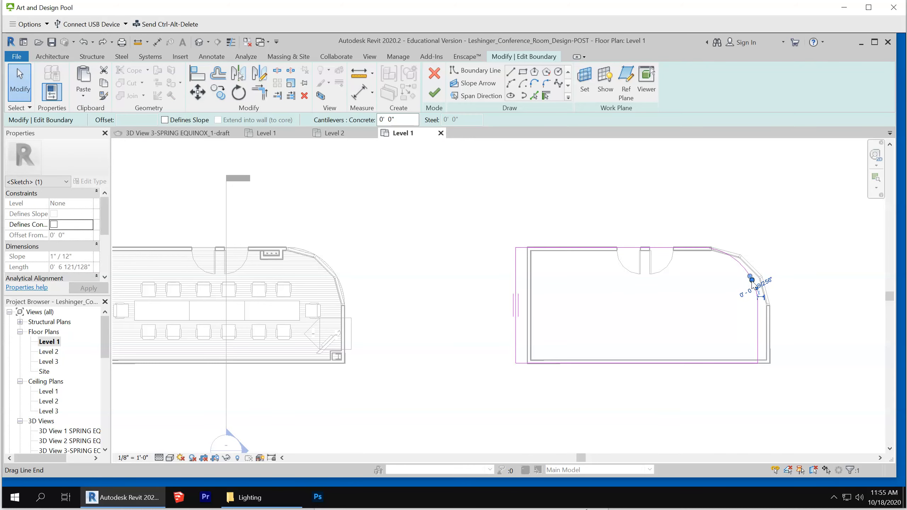
drag(665, 203, 803, 312)
key(Delete)
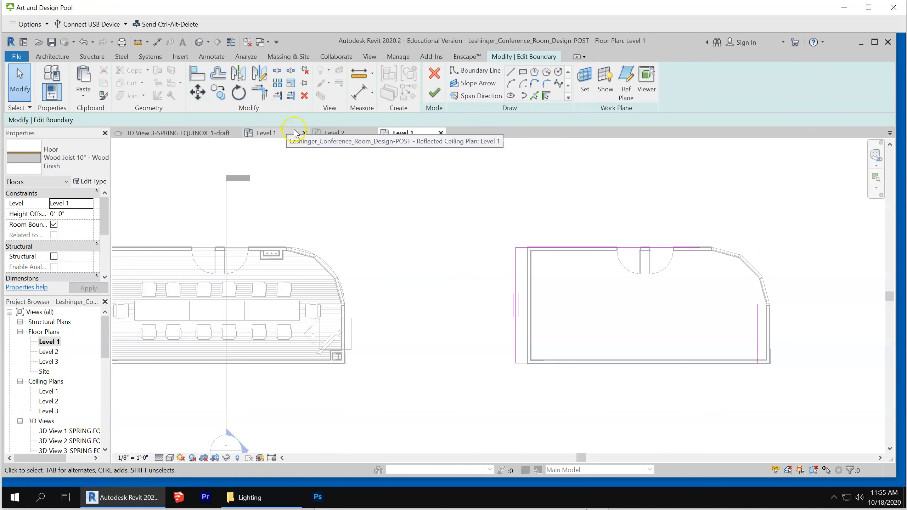
click(260, 92)
click(660, 248)
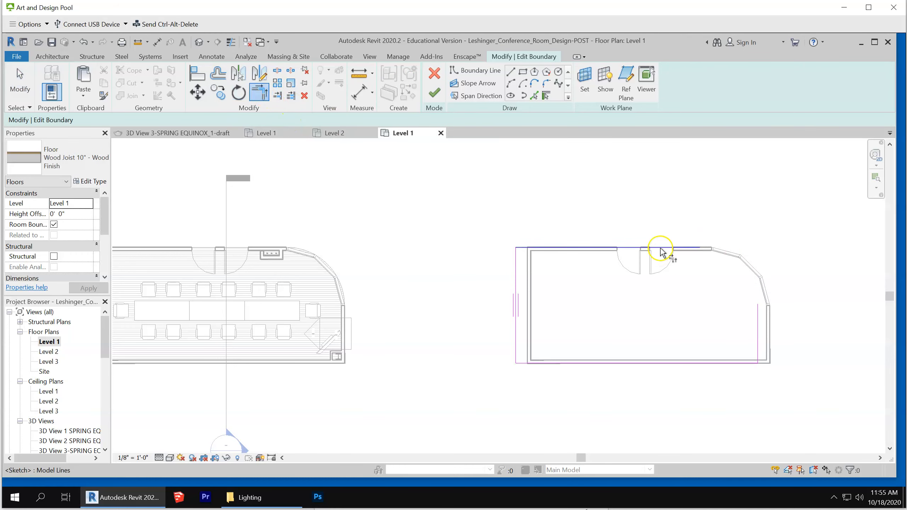
click(756, 319)
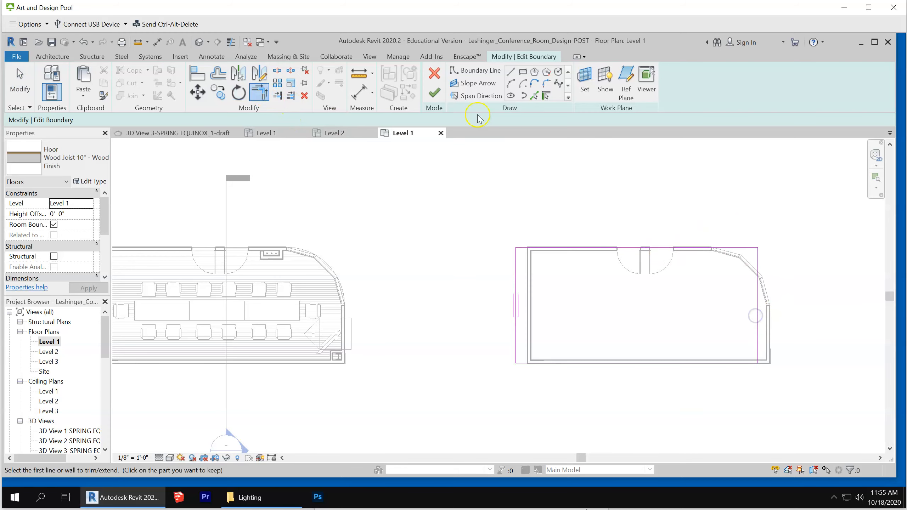
click(19, 83)
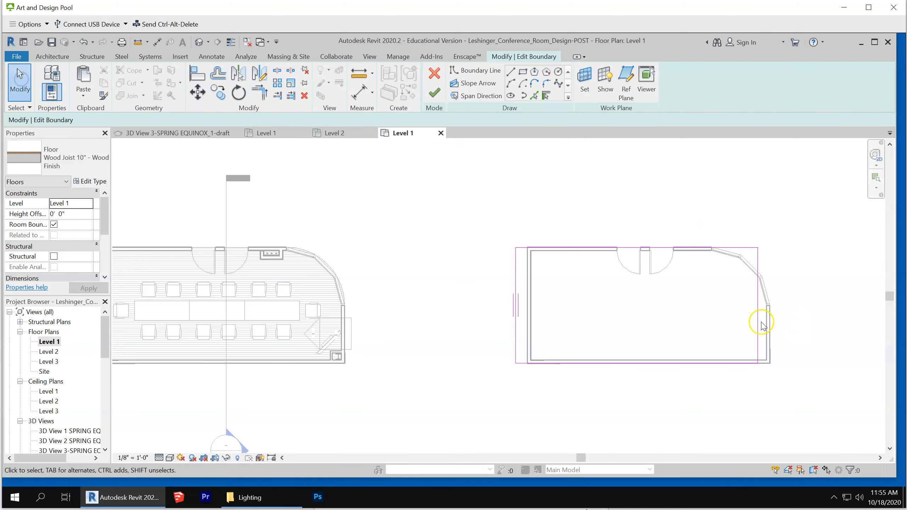
Move all four edges of the floor boundary outward beyond the room's walls and finish the boundary edit
drag(757, 323, 797, 329)
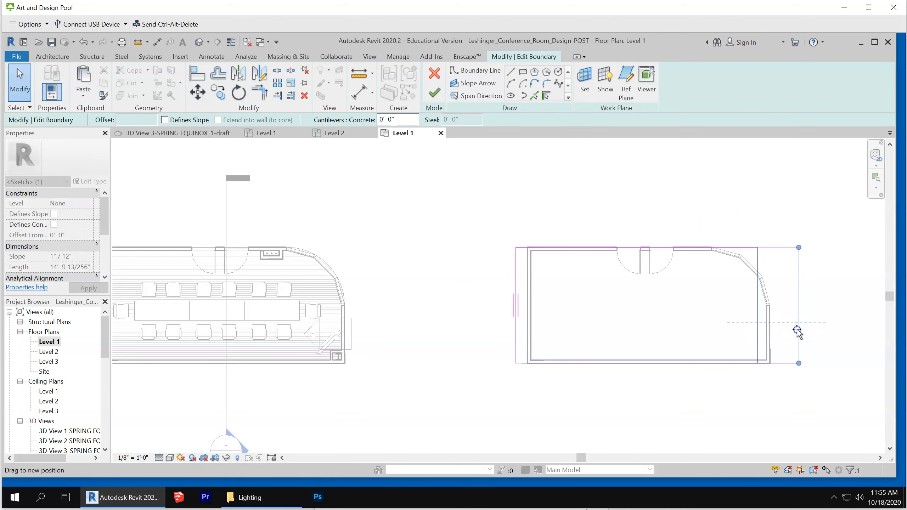
click(658, 250)
drag(658, 250, 662, 180)
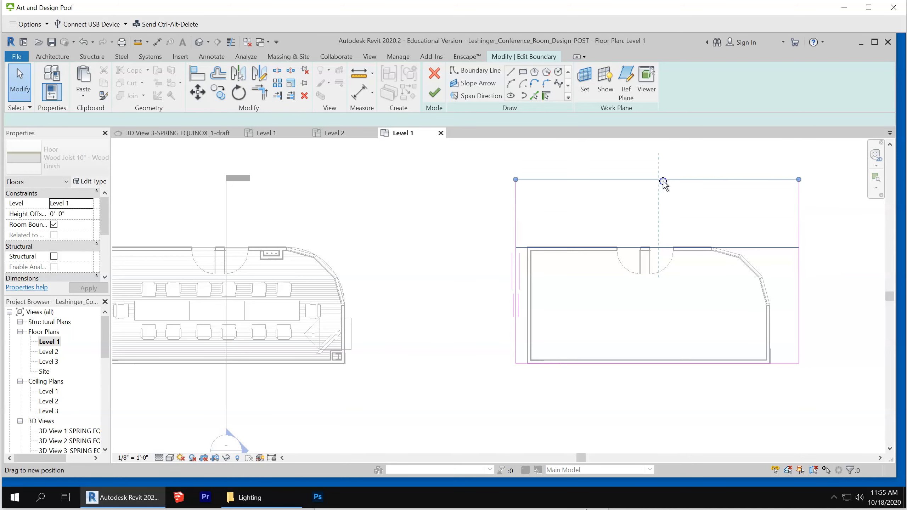
click(517, 330)
drag(517, 330, 472, 333)
click(779, 363)
drag(779, 363, 784, 421)
click(803, 348)
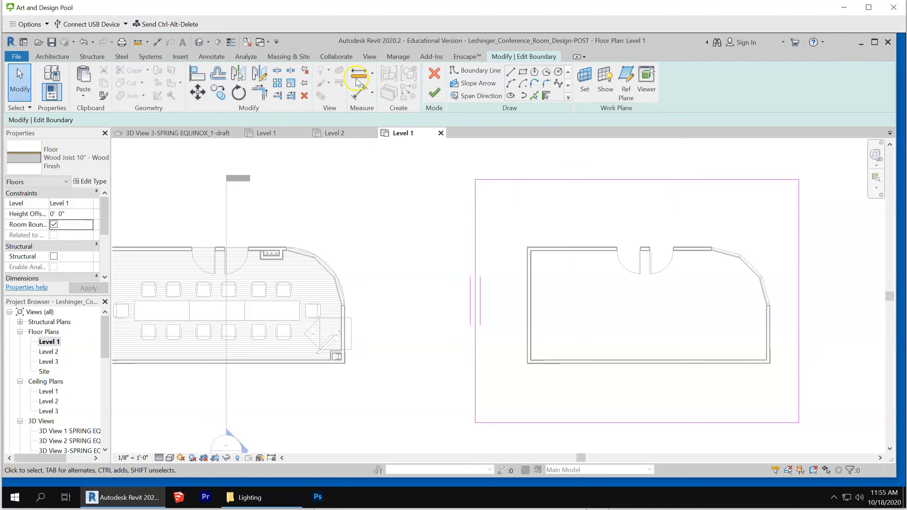
click(444, 94)
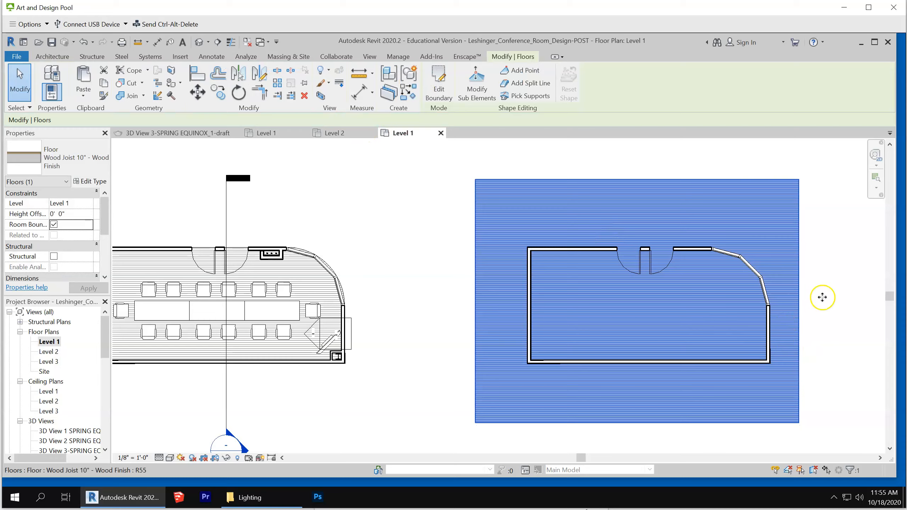
click(816, 299)
scroll(610, 302, down, 1)
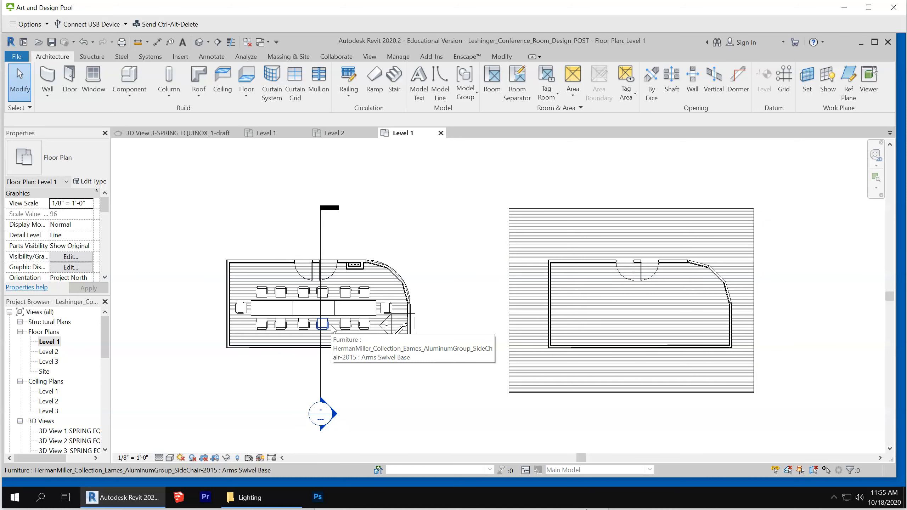
click(322, 333)
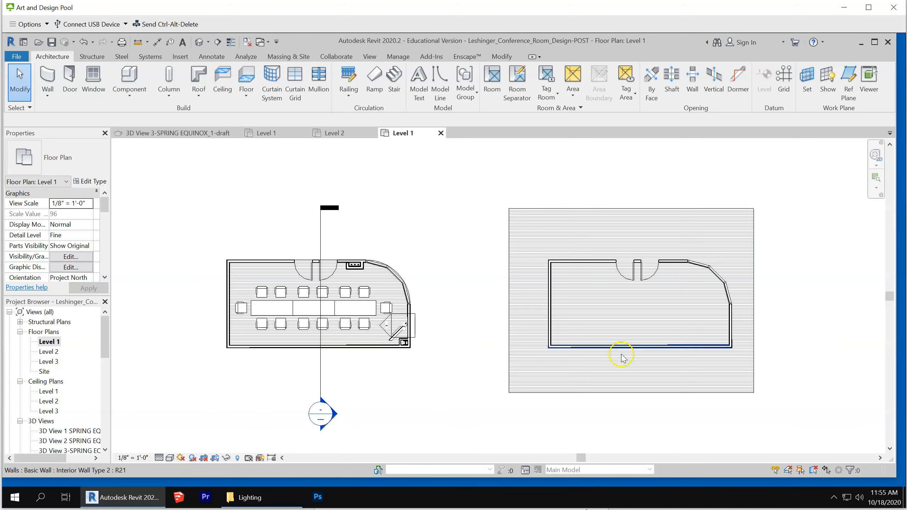
Place an Interior Elevation marker in the middle of the copied room on the Level 1 floor plan
scroll(621, 357, down, 3)
scroll(682, 372, up, 1)
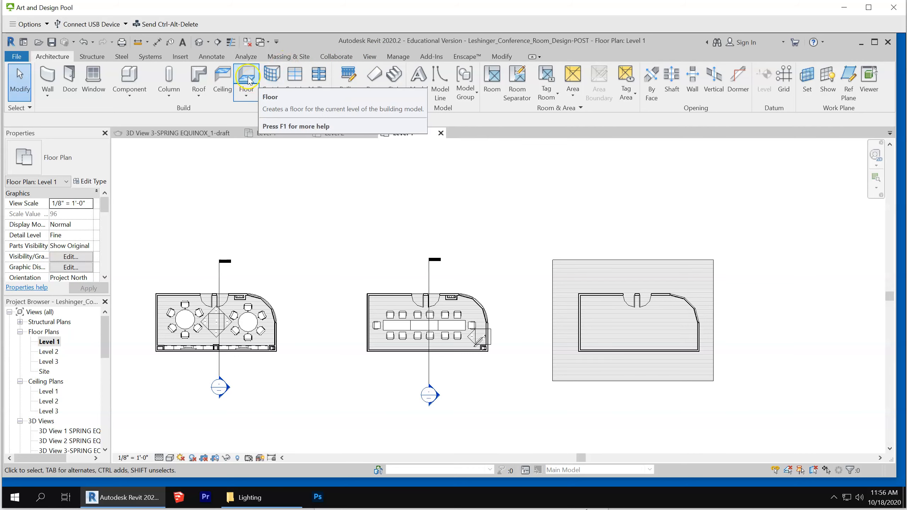
click(370, 57)
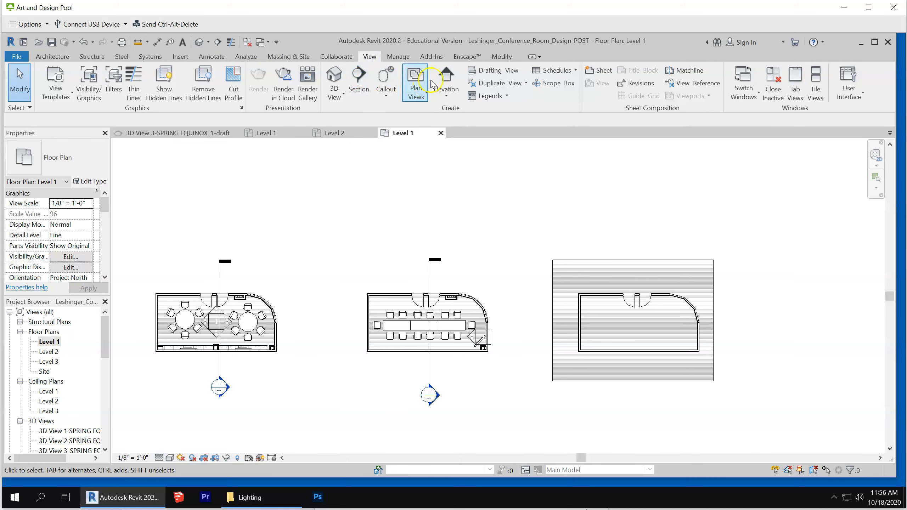
click(444, 76)
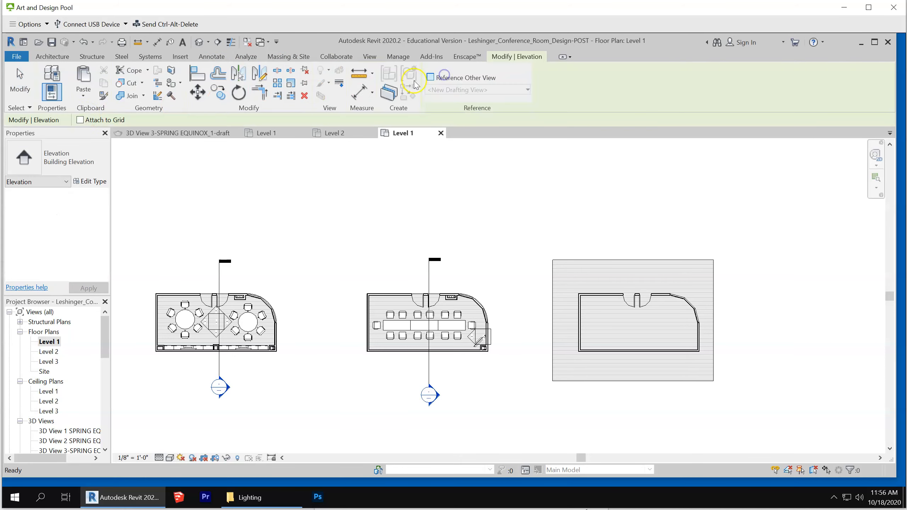
click(57, 157)
click(50, 232)
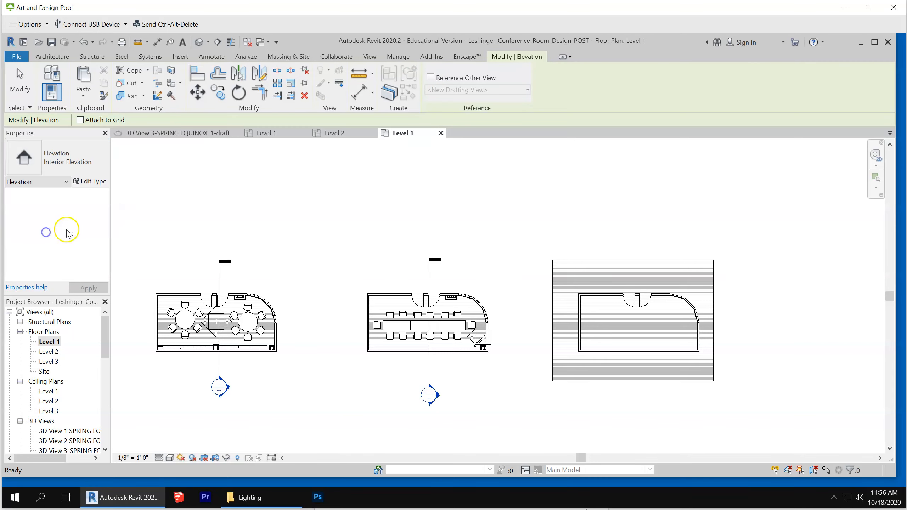
scroll(643, 321, up, 2)
click(616, 334)
click(19, 81)
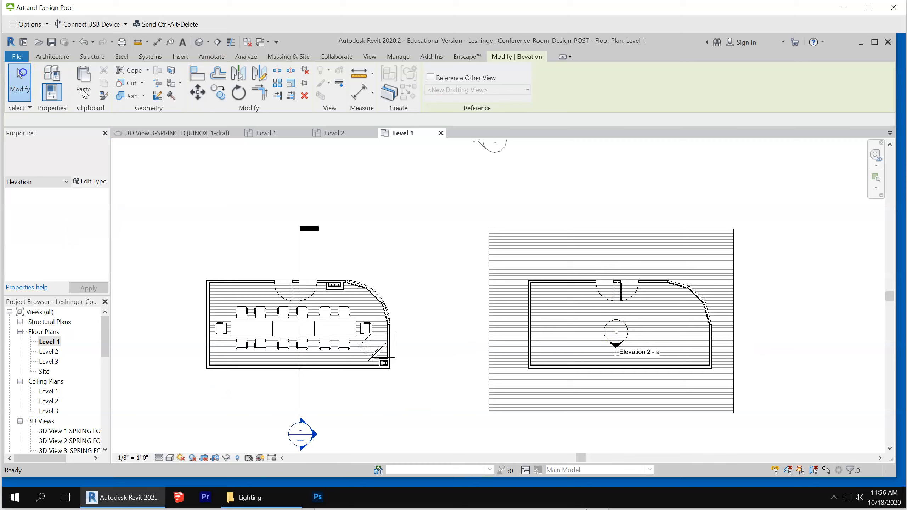
Enable the elevation marker's remaining three directions so it creates interior elevations of all four walls
scroll(674, 314, up, 2)
click(598, 338)
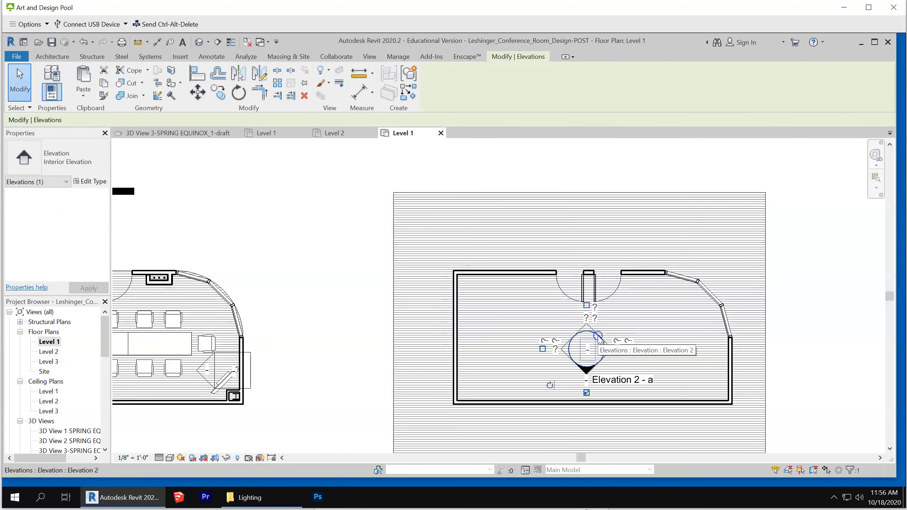
click(586, 306)
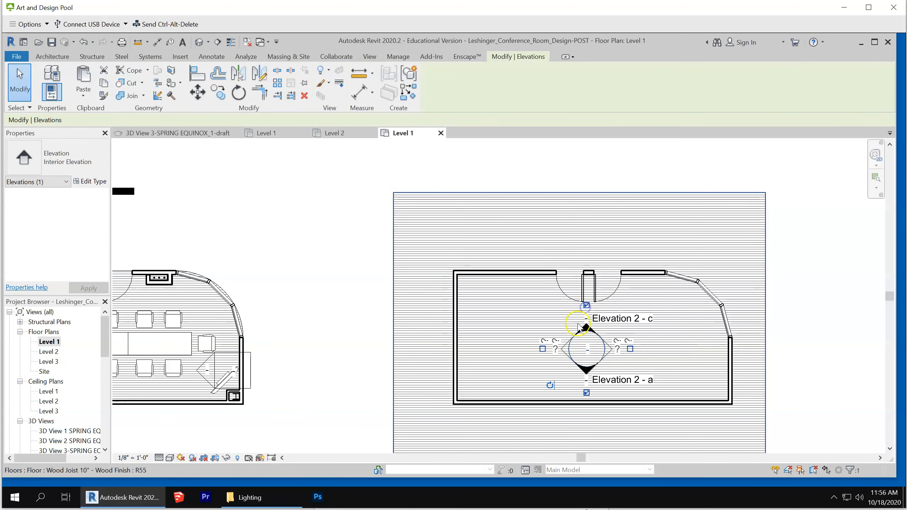
click(542, 349)
click(631, 349)
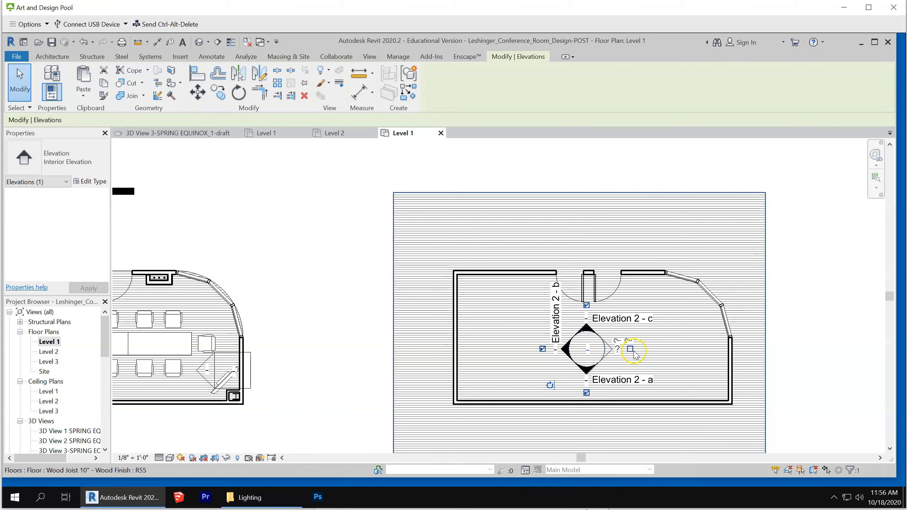
click(815, 365)
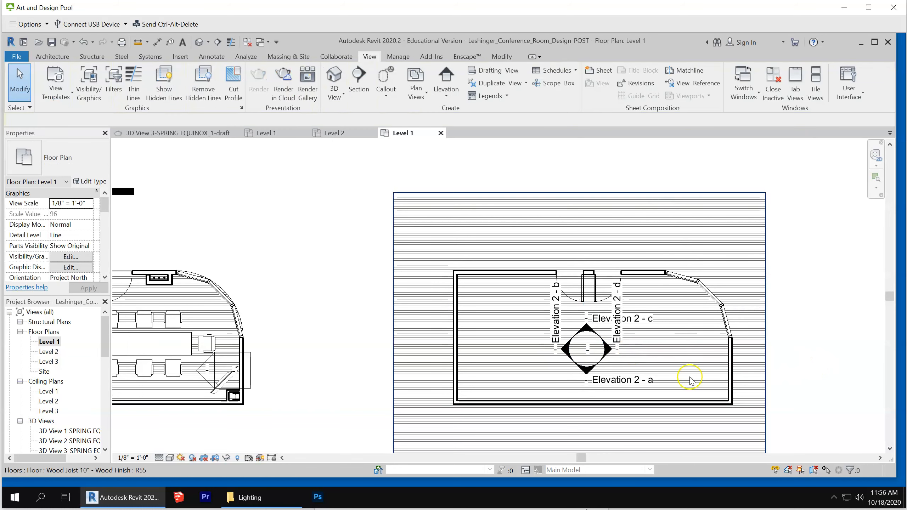
scroll(705, 377, down, 2)
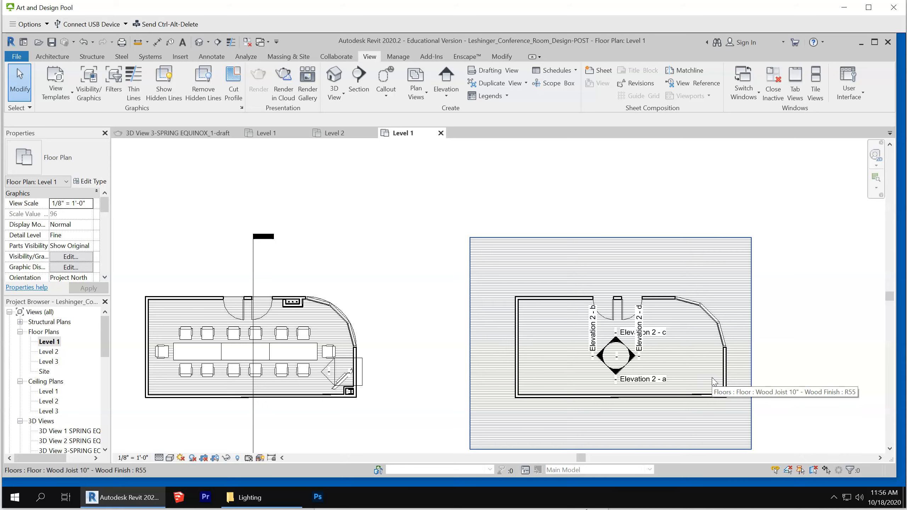
Open the copied room's interior elevation facing the wall with the two doors and turn on shadows in that view
click(801, 374)
click(697, 338)
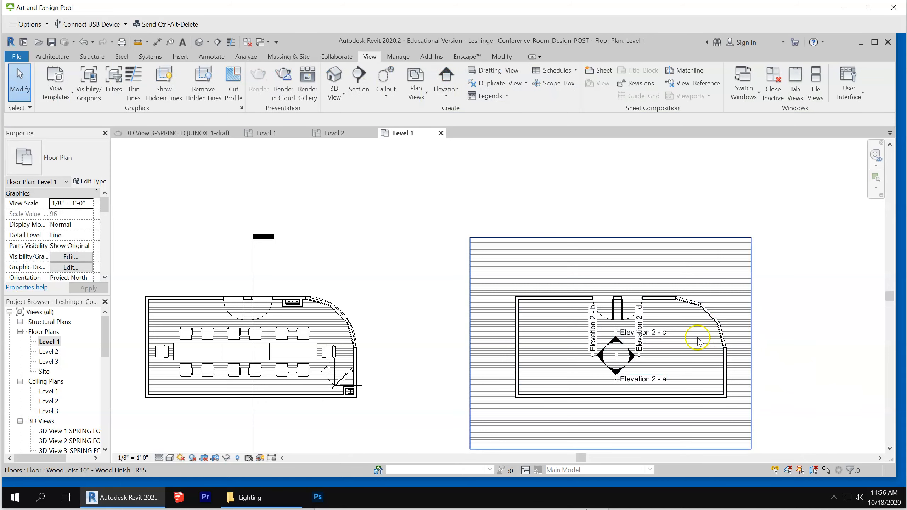
scroll(641, 344, up, 3)
click(604, 339)
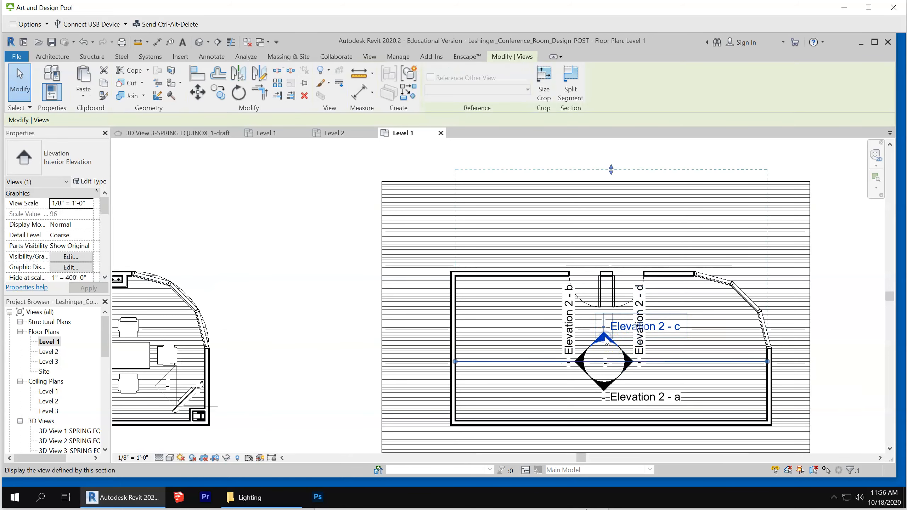
right_click(606, 341)
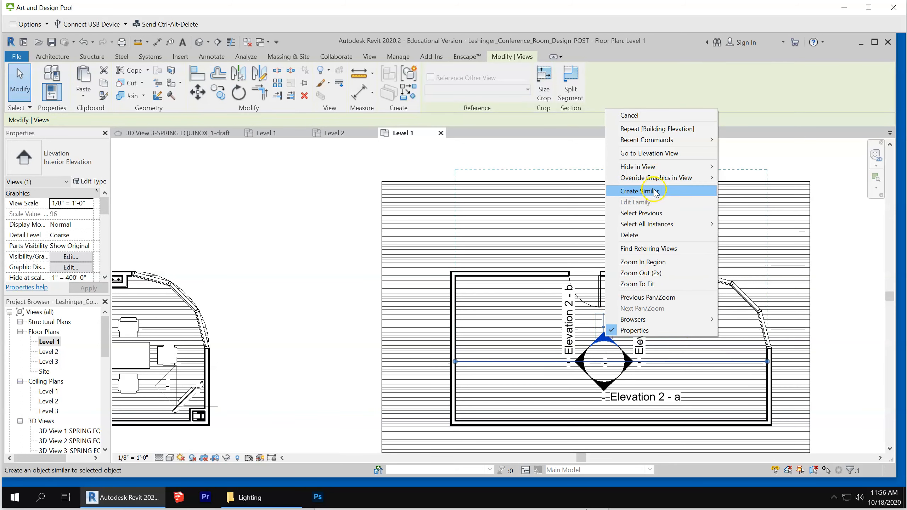
click(663, 157)
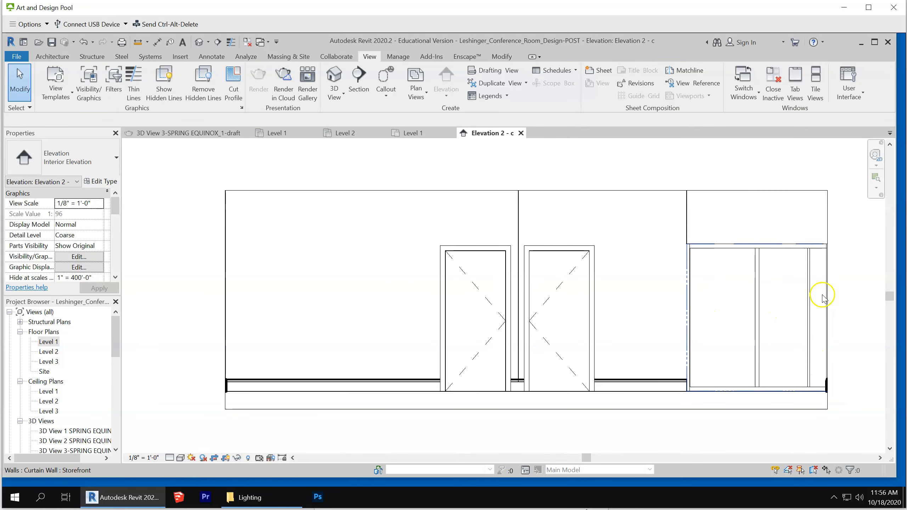
click(828, 226)
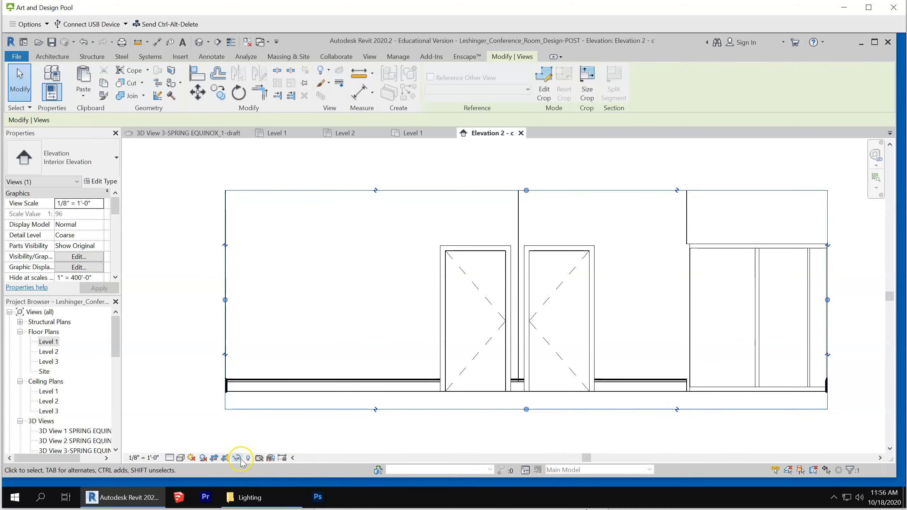
click(202, 459)
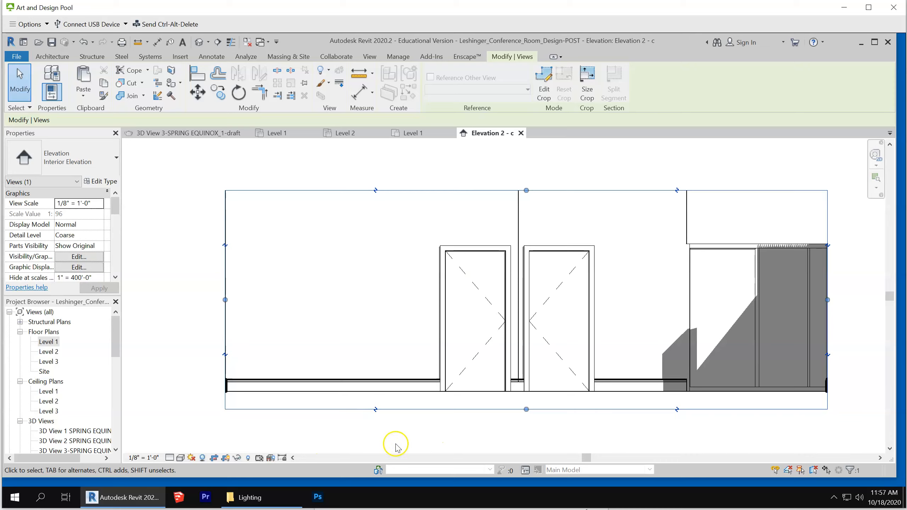
click(366, 421)
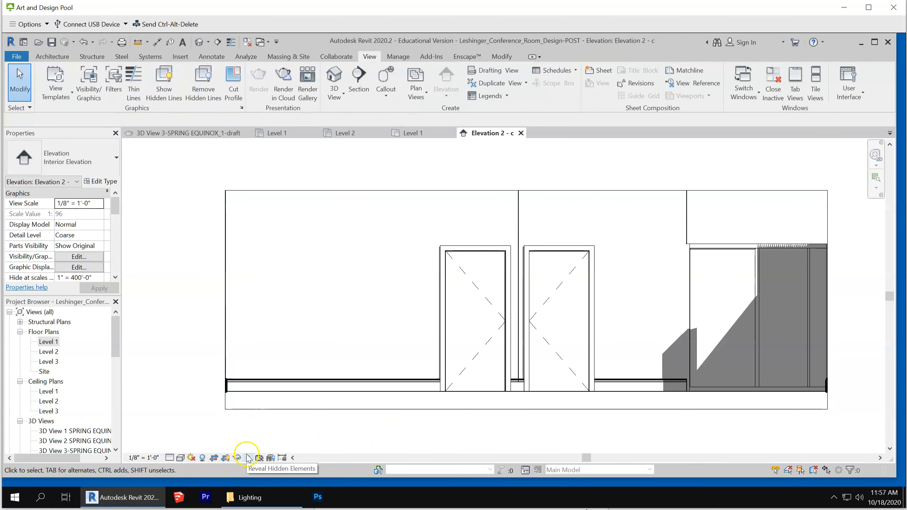
Return to the Level 1 floor plan, then open the Level 1 ceiling plan and examine the copied room's walls
click(413, 134)
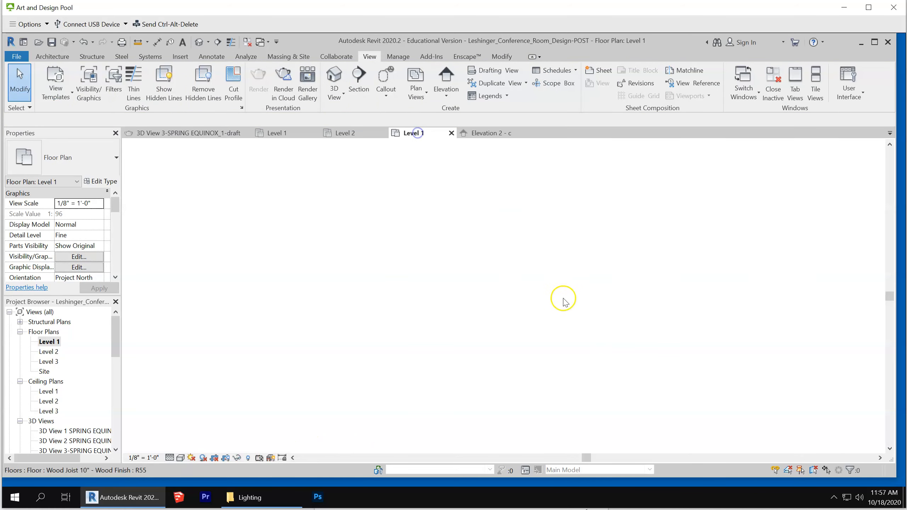
scroll(533, 217, down, 1)
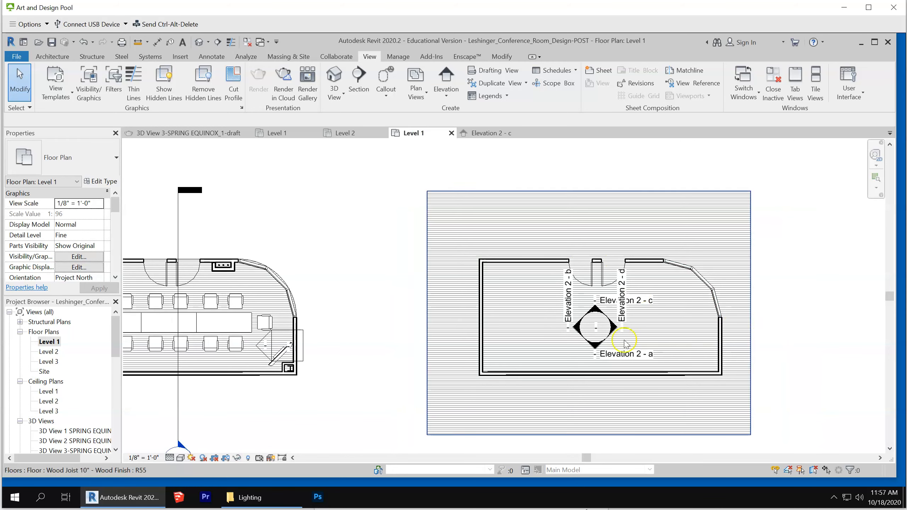
click(50, 391)
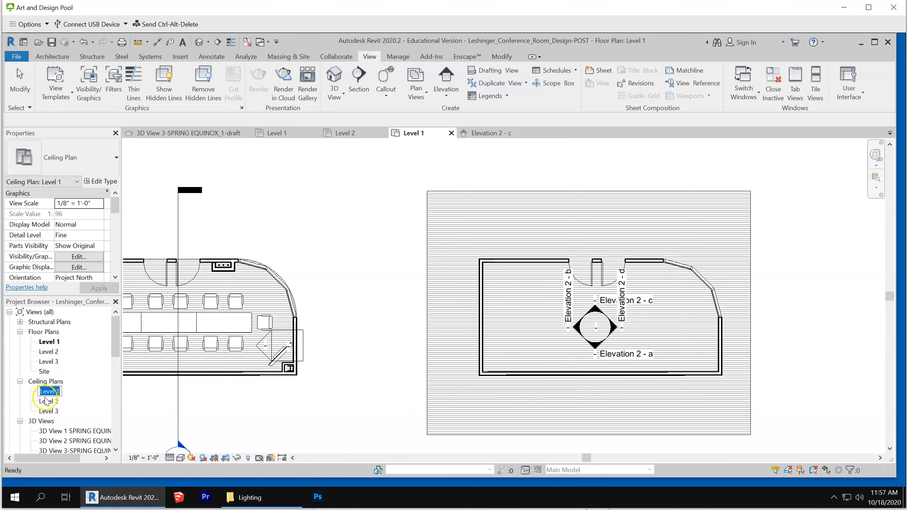
click(211, 395)
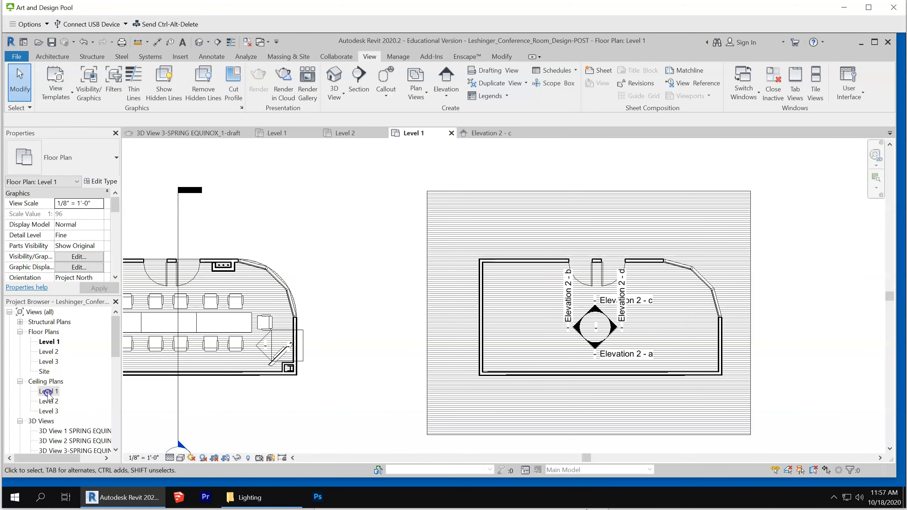
double_click(49, 391)
scroll(431, 371, down, 1)
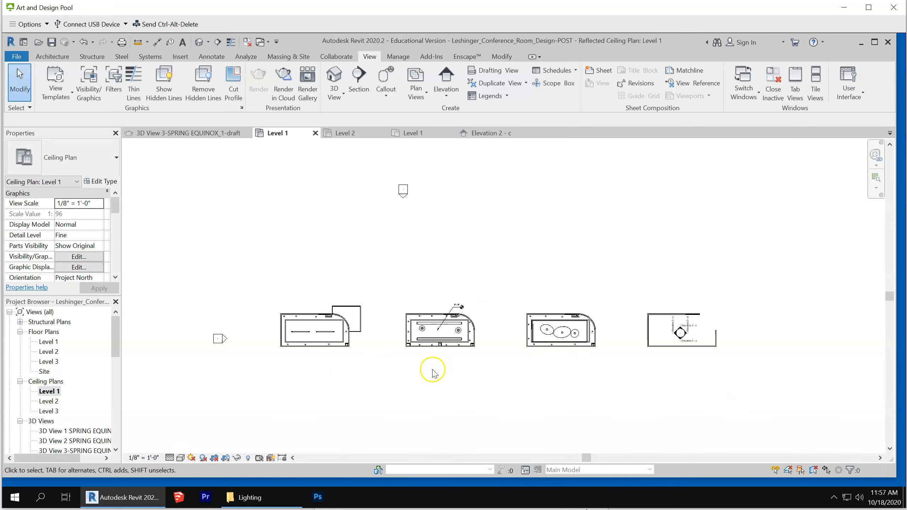
scroll(743, 320, up, 5)
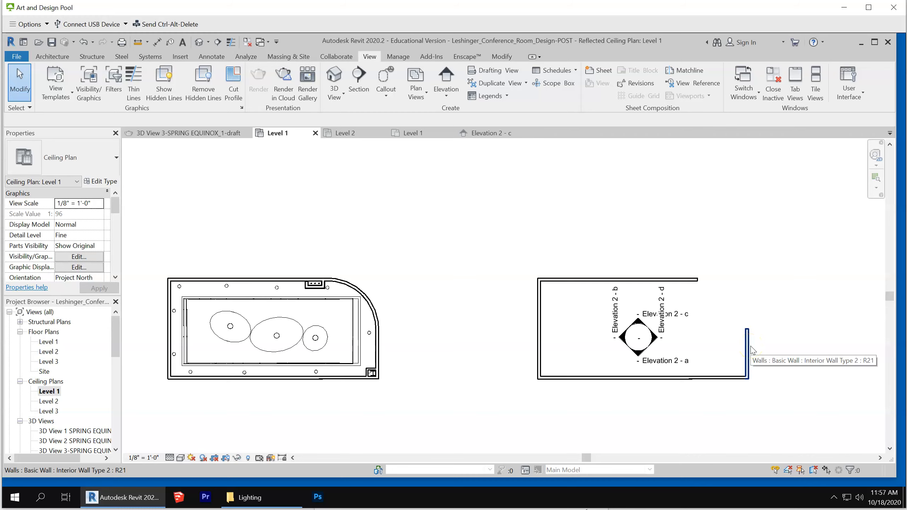
scroll(789, 350, down, 1)
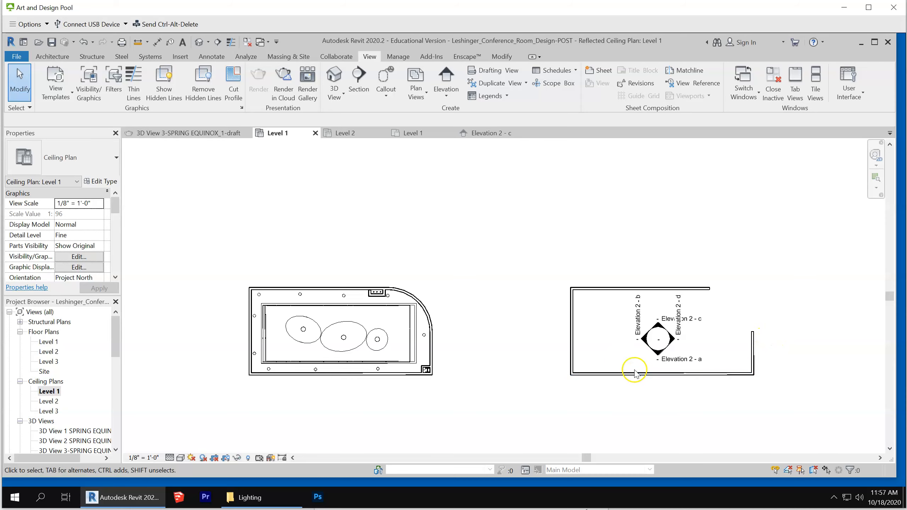
scroll(745, 334, up, 1)
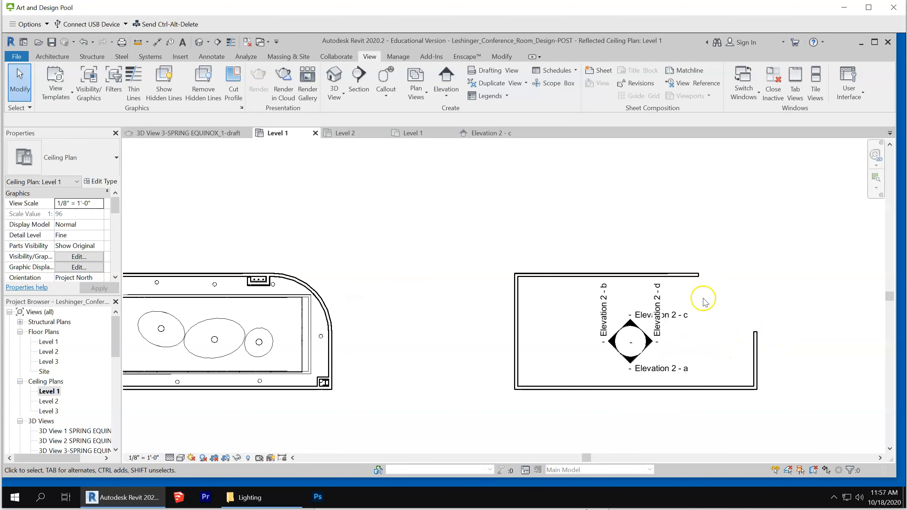
scroll(736, 313, down, 1)
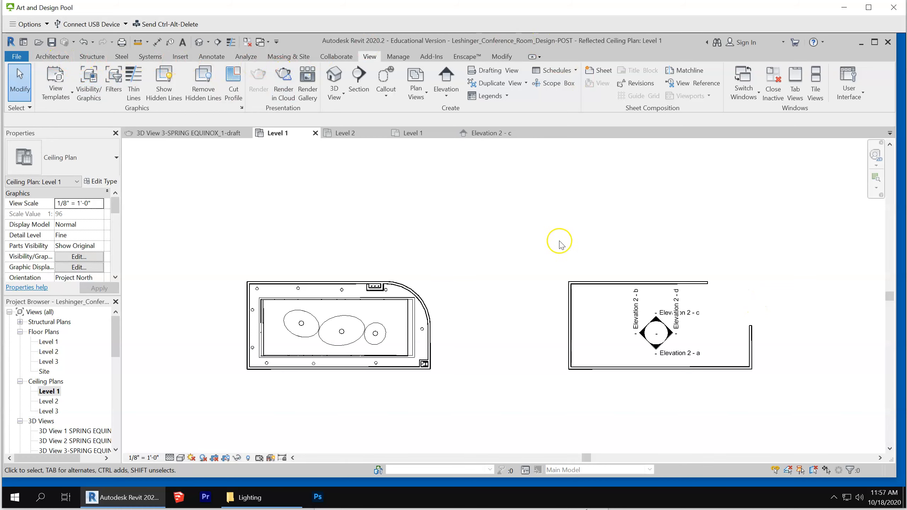
click(611, 284)
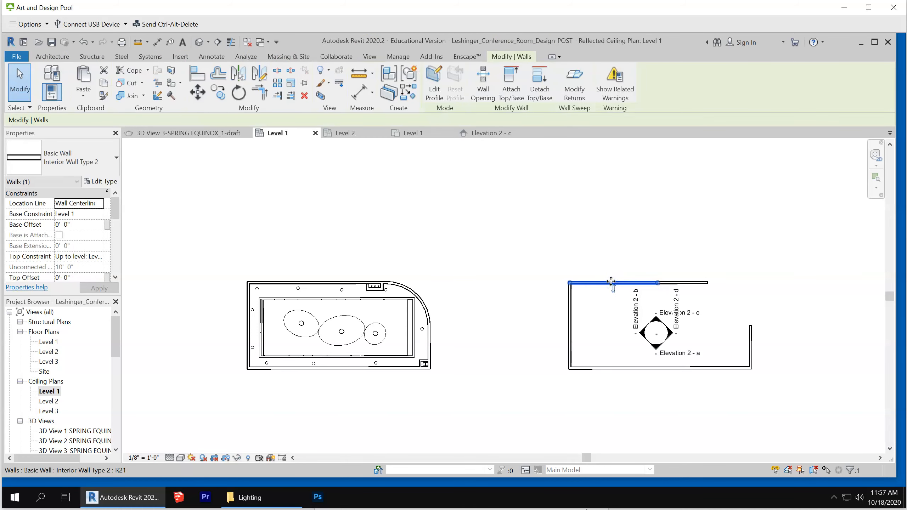
click(581, 228)
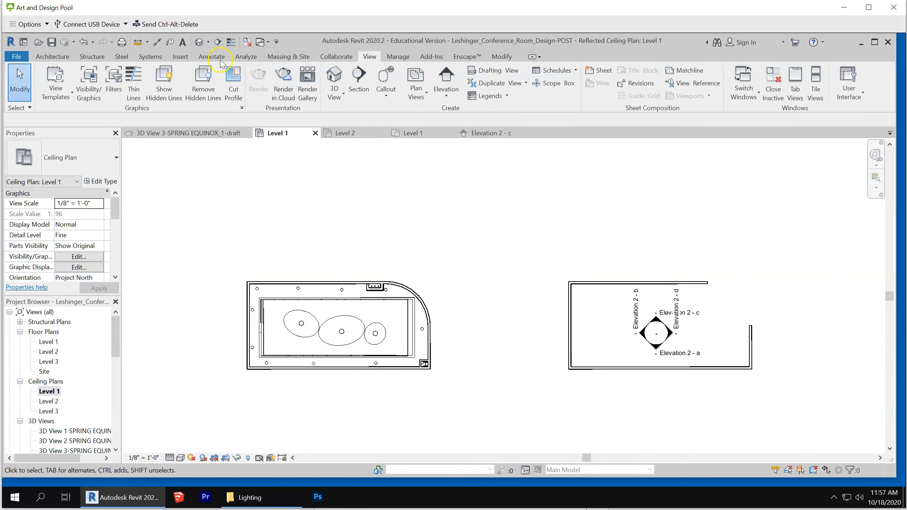
Try to draw a start-end-radius arc wall from the open end of the copied room's right wall to its top wall
click(52, 57)
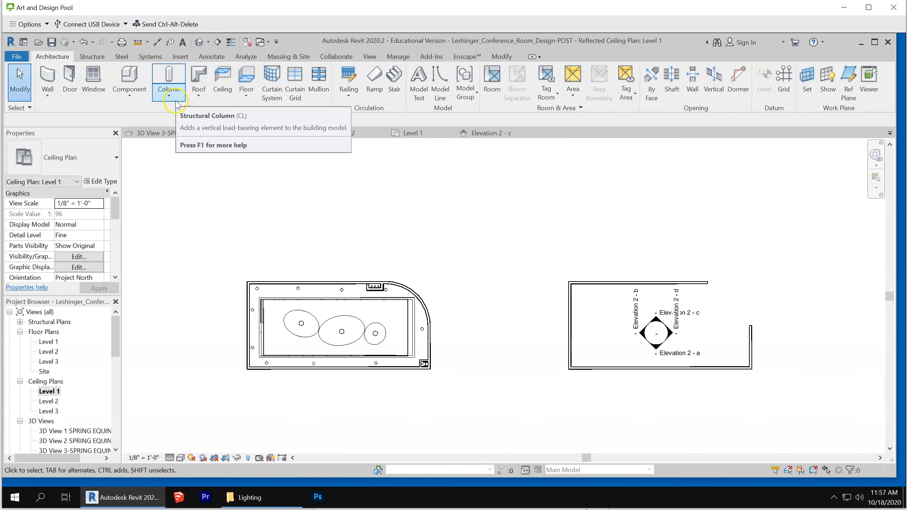
click(47, 79)
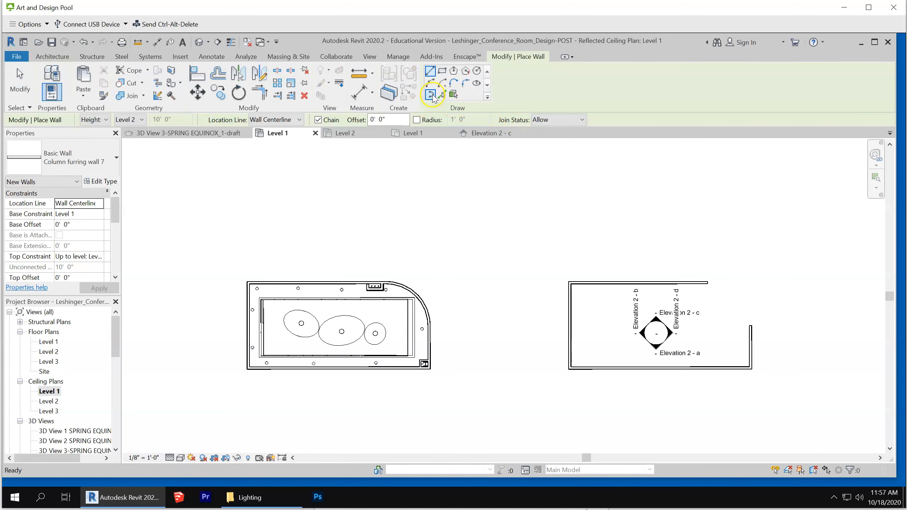
click(431, 85)
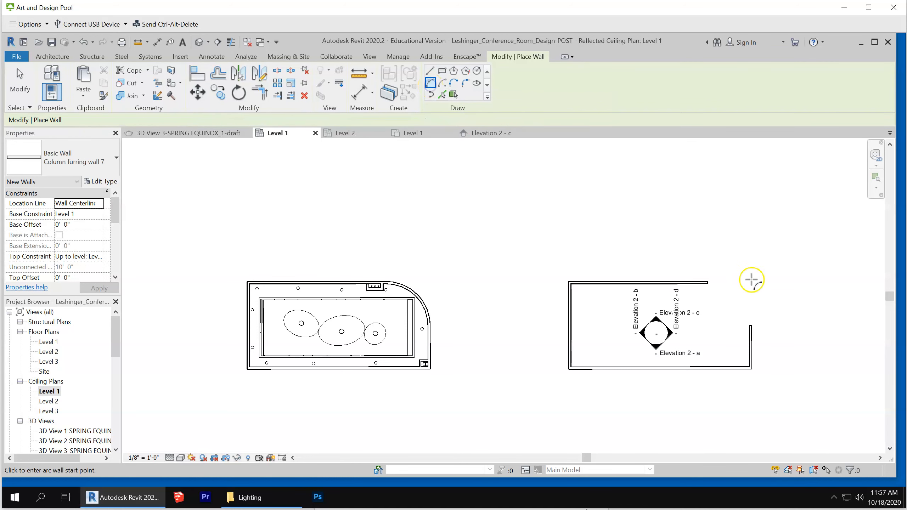
scroll(753, 314, up, 4)
click(738, 368)
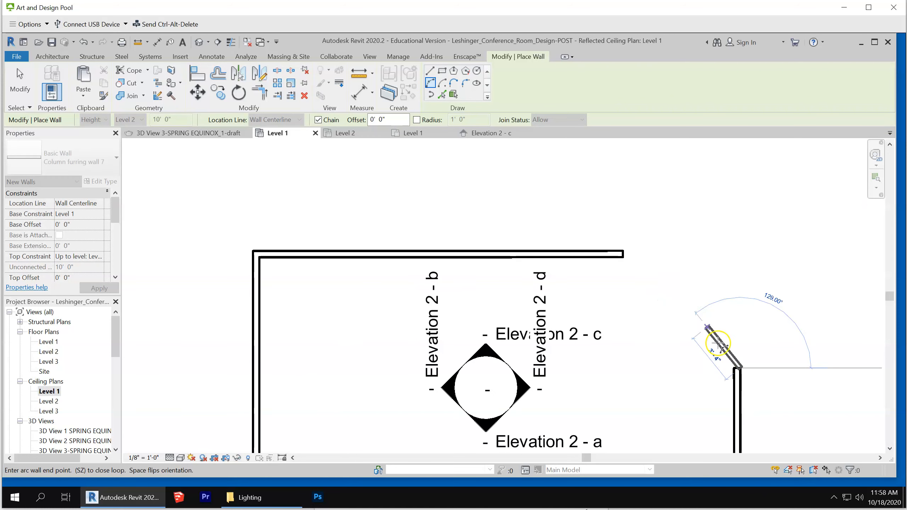
key(Escape)
click(732, 367)
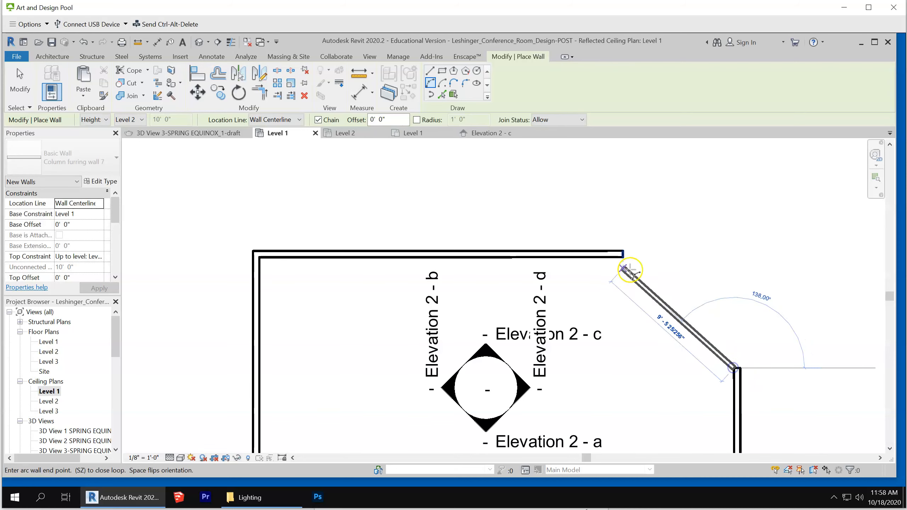
scroll(623, 256, up, 4)
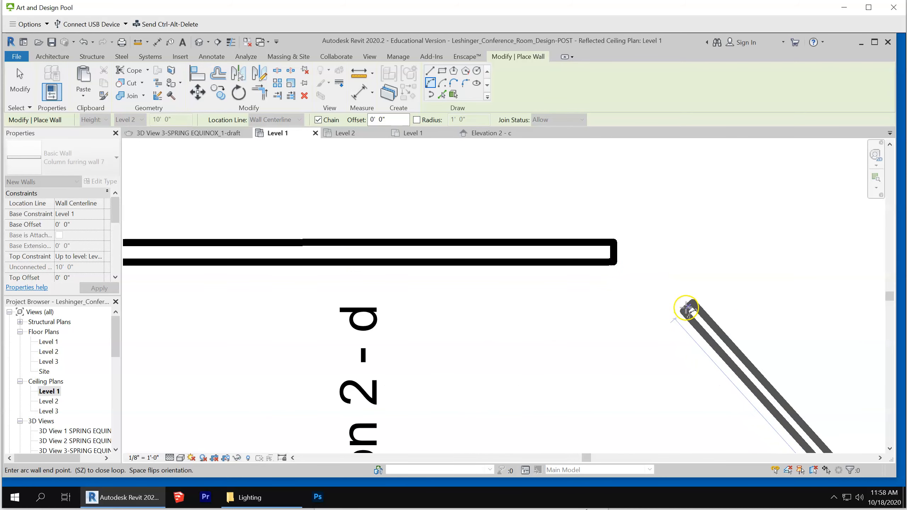
key(Escape)
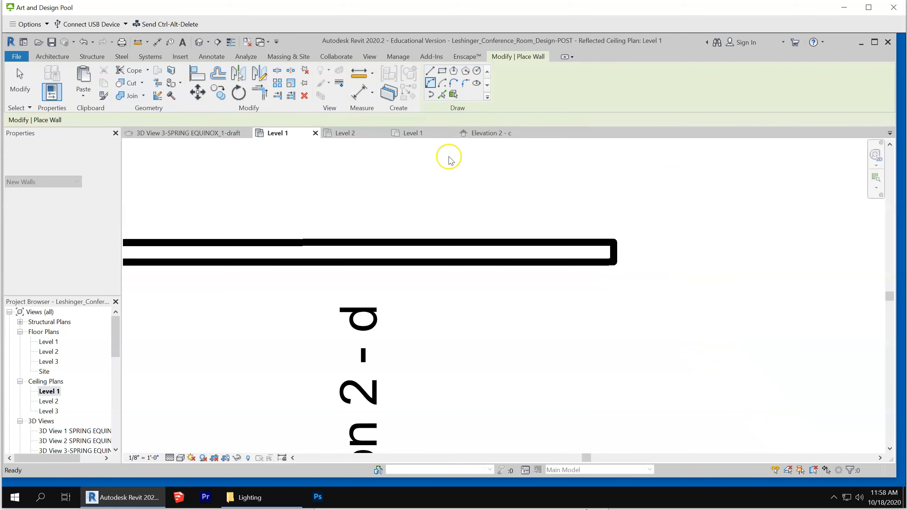
Leave the arc attempt and set the type of the new wall to Basic Wall Interior Wall Type 2
key(Escape)
click(46, 89)
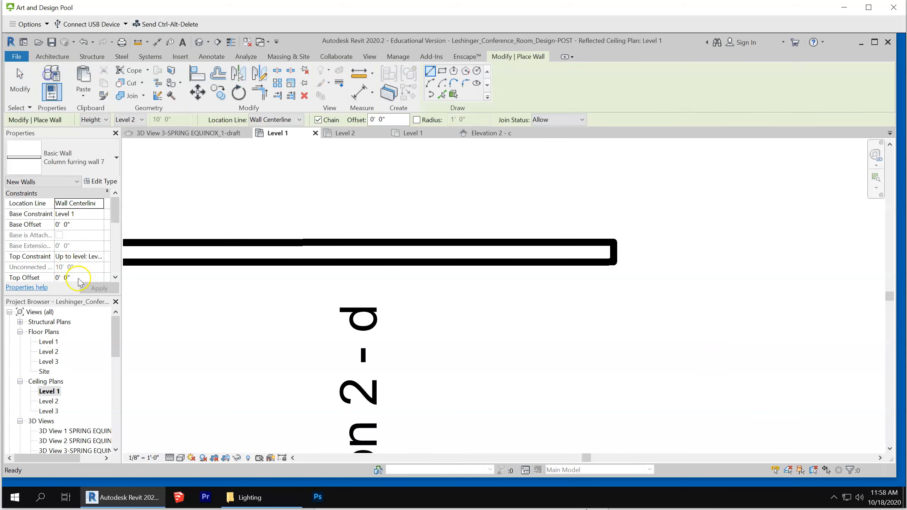
click(75, 161)
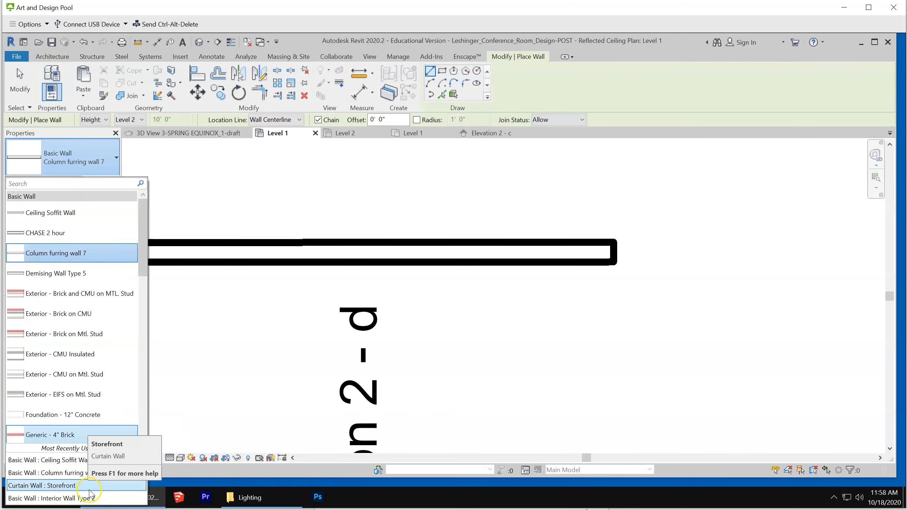
scroll(389, 348, down, 3)
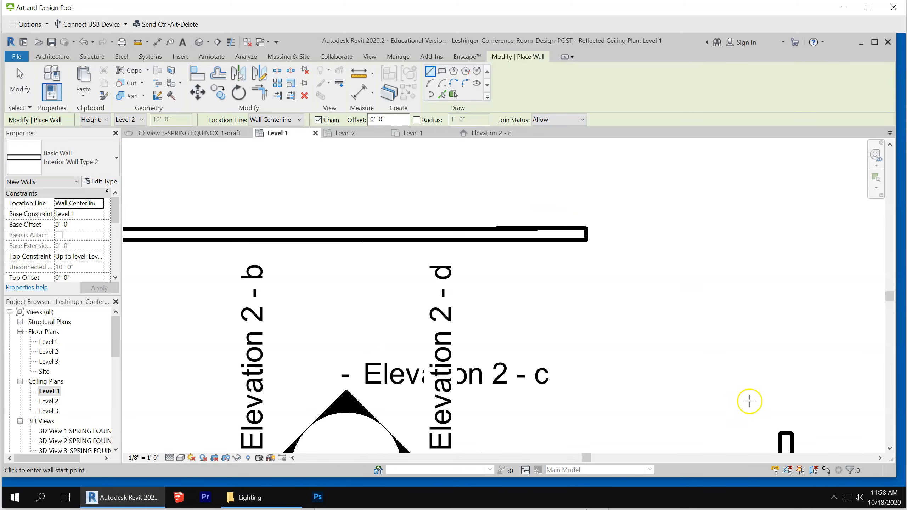
click(779, 432)
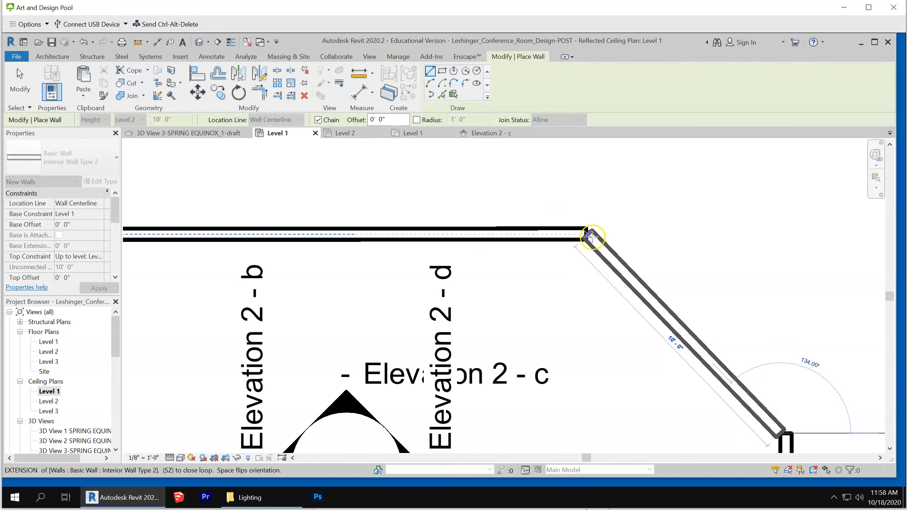
scroll(593, 237, up, 2)
key(Escape)
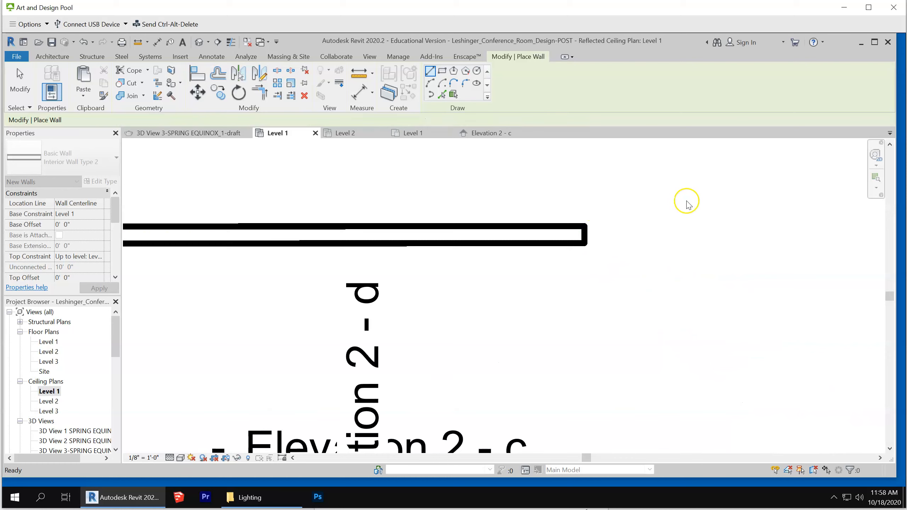
scroll(688, 203, down, 3)
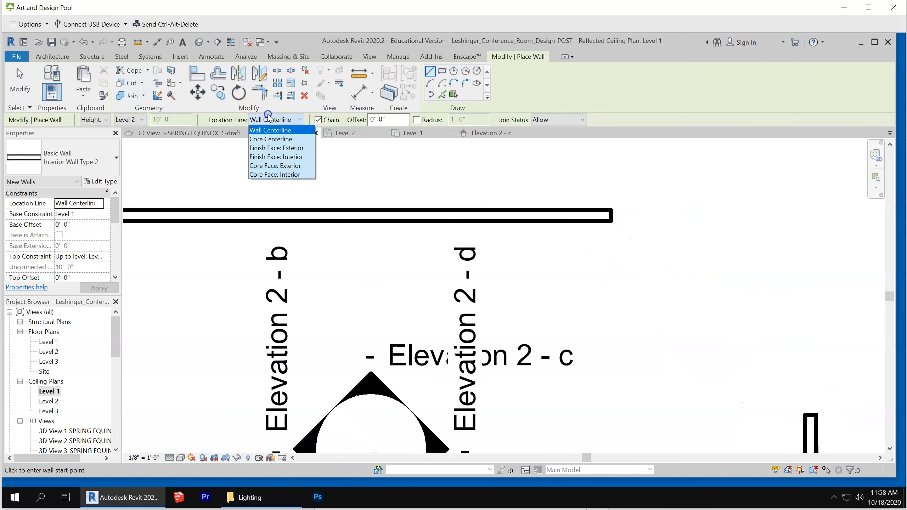
Set the new wall's location line to Finish Face: Exterior
click(298, 147)
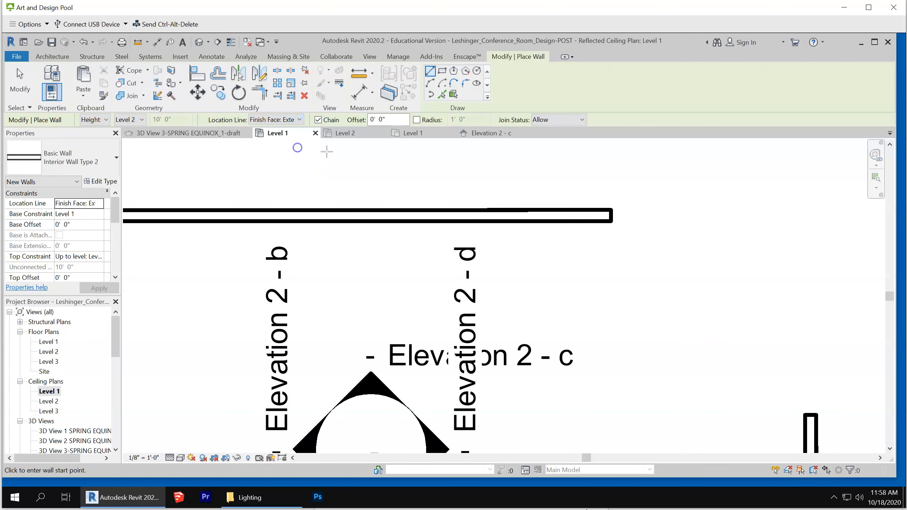
click(816, 414)
key(Escape)
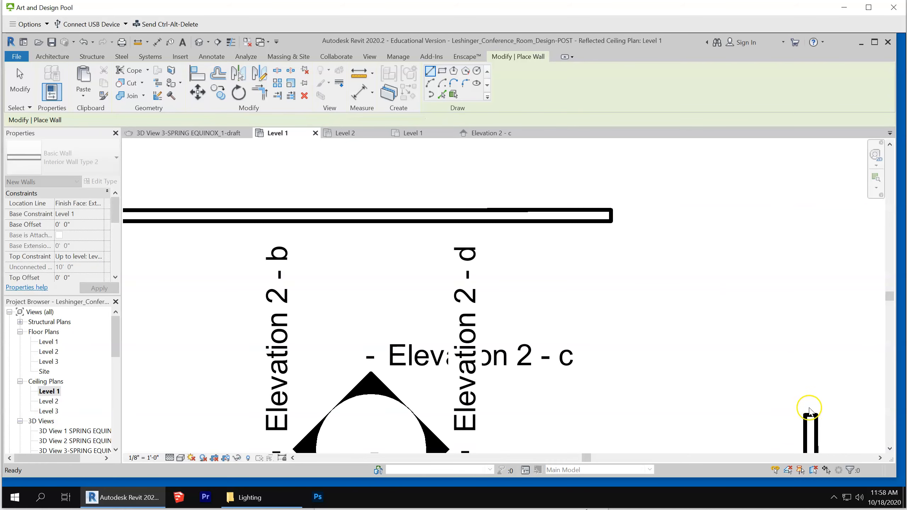
Try a straight diagonal wall from the open end of the right wall to the inner corner of the top wall's end, and undo it
click(804, 414)
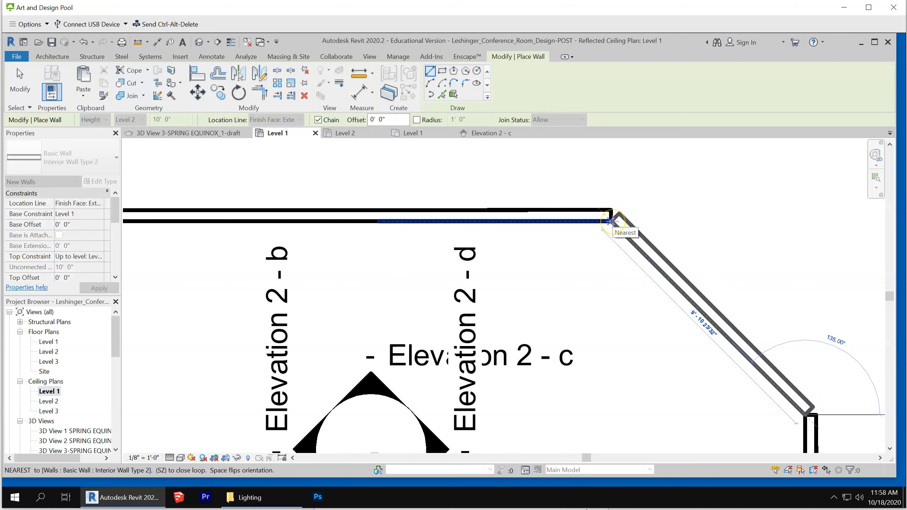
click(611, 222)
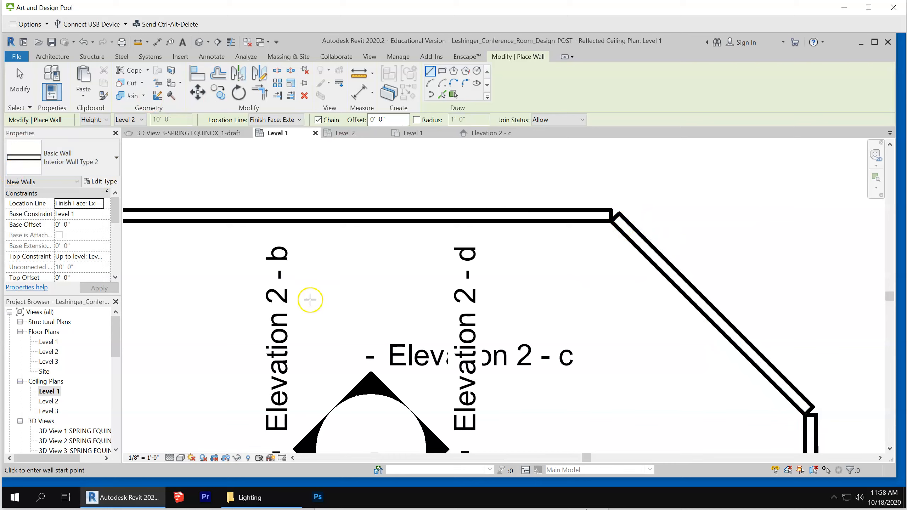
key(ctrl+z)
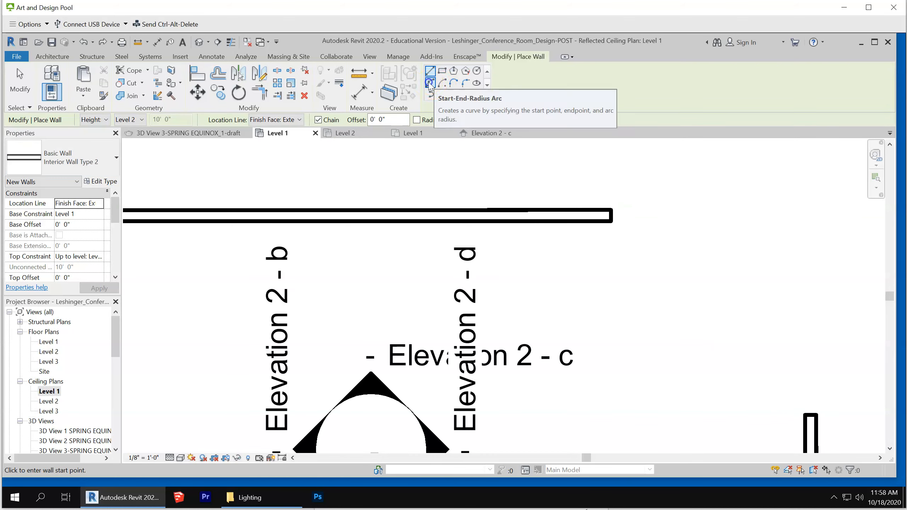
Try a start-end-radius arc wall with a 90° sweep between the open ends of the right and top walls, and undo it
click(430, 84)
click(809, 415)
click(611, 221)
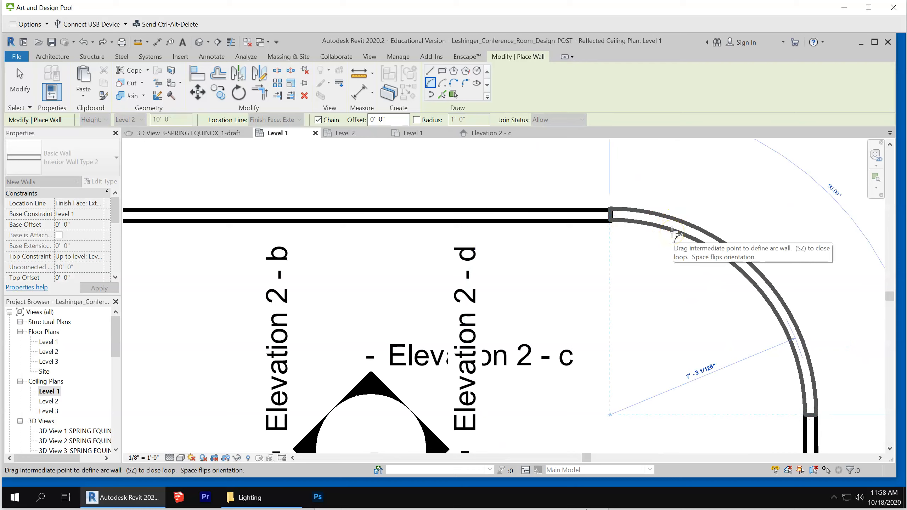
click(671, 231)
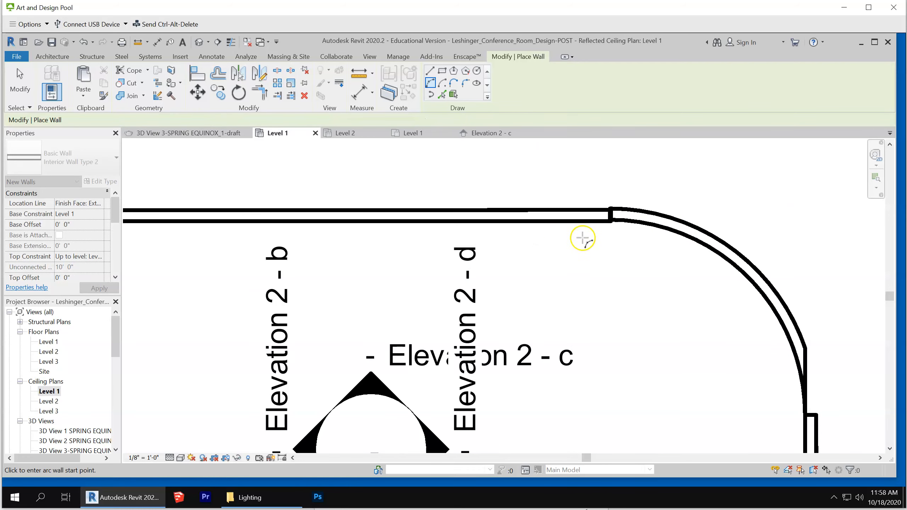
key(ctrl+z)
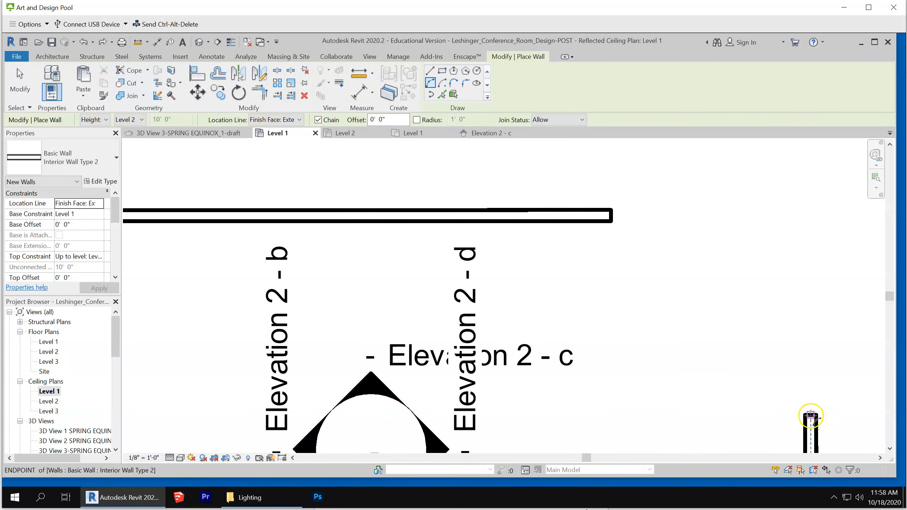
Draw a 90° start-end-radius arc wall from the right wall's endpoint to the inner corner of the top wall's open end
click(811, 416)
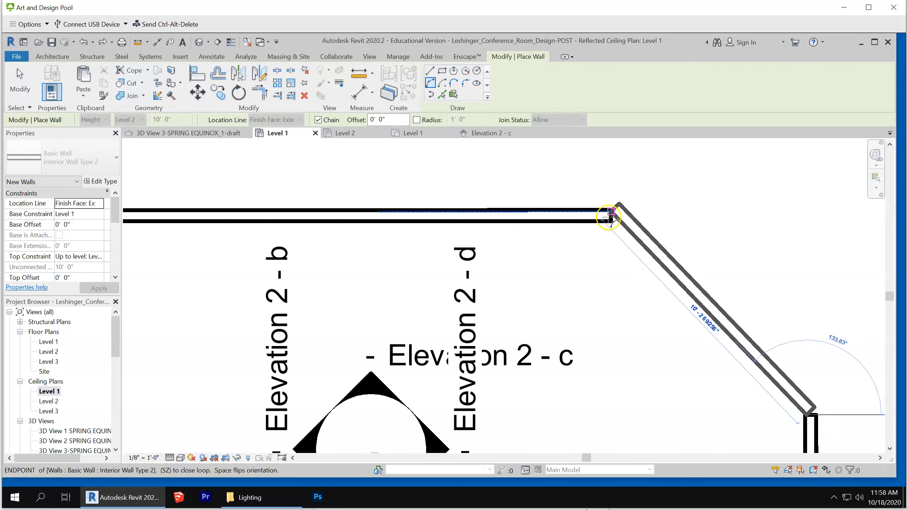
scroll(608, 211, up, 5)
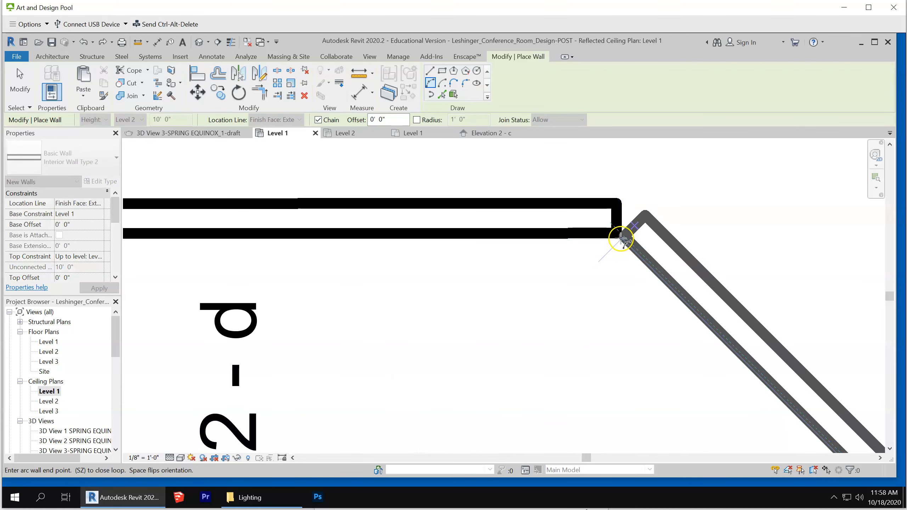
click(621, 238)
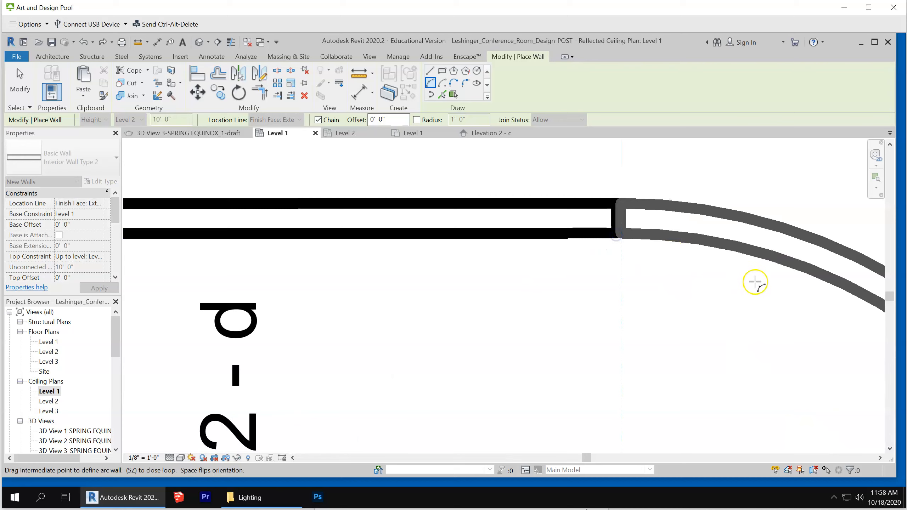
click(766, 290)
scroll(634, 253, down, 2)
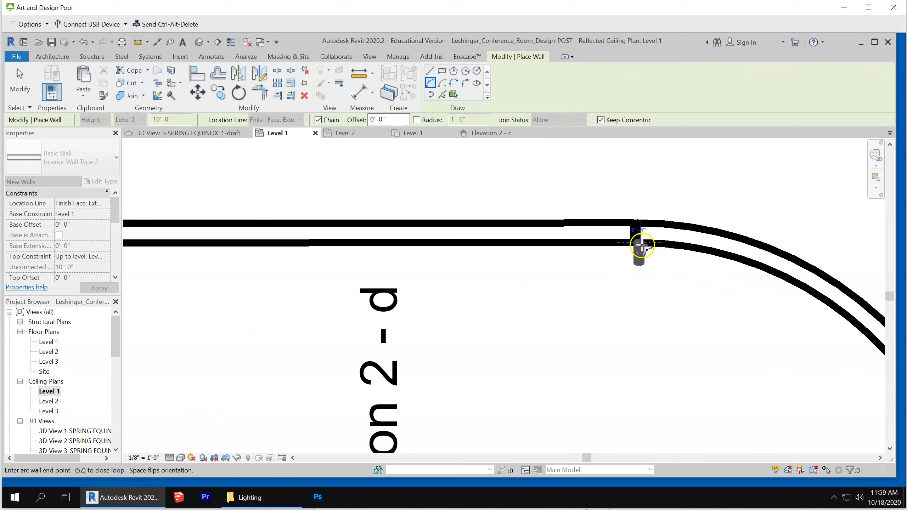
key(Escape)
scroll(571, 197, down, 2)
key(Escape)
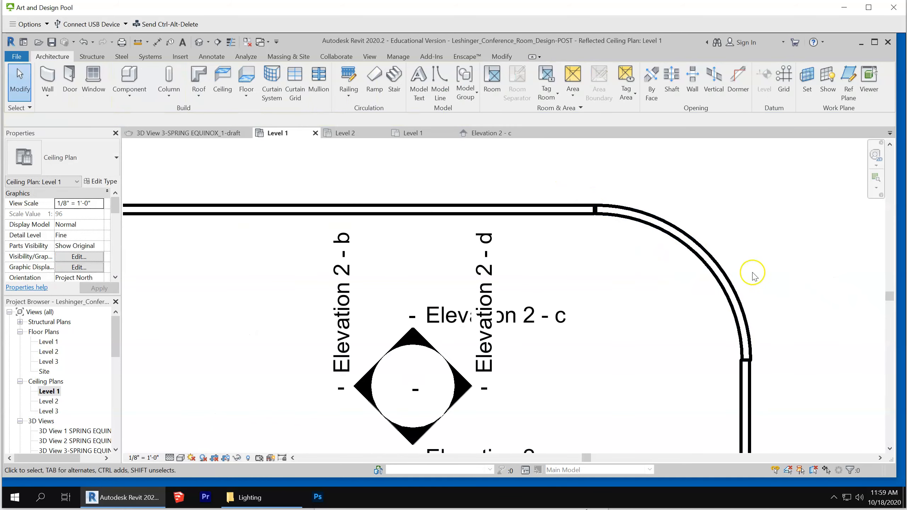
Open the default 3D view and examine the copied room's new curved wall and the storefront embedded in it
scroll(851, 372, down, 1)
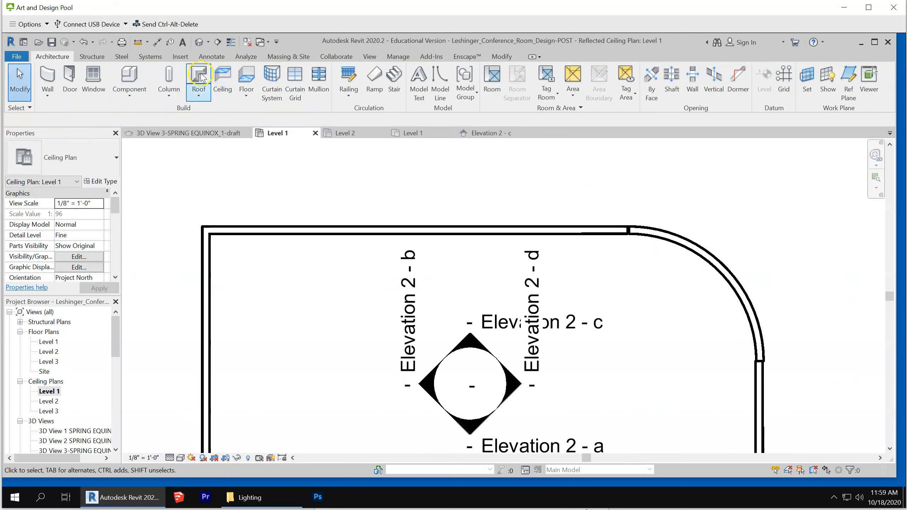
click(198, 42)
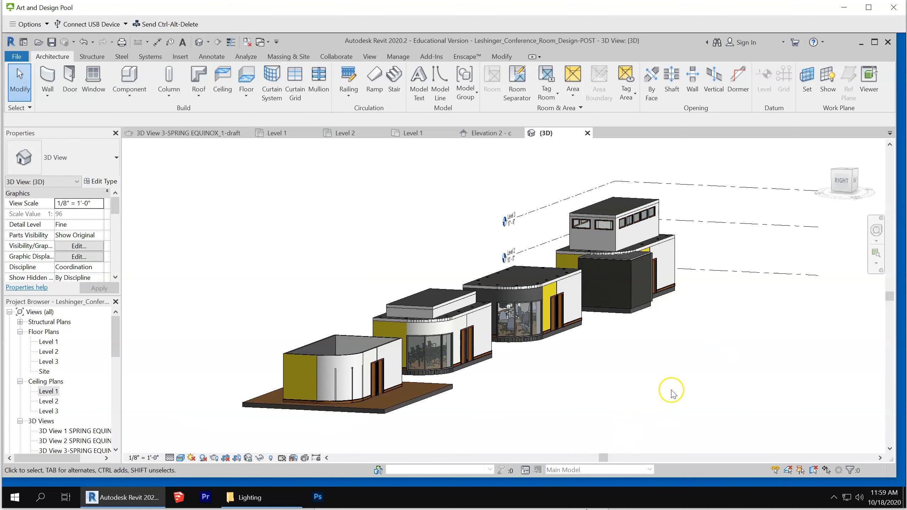
scroll(264, 437, up, 5)
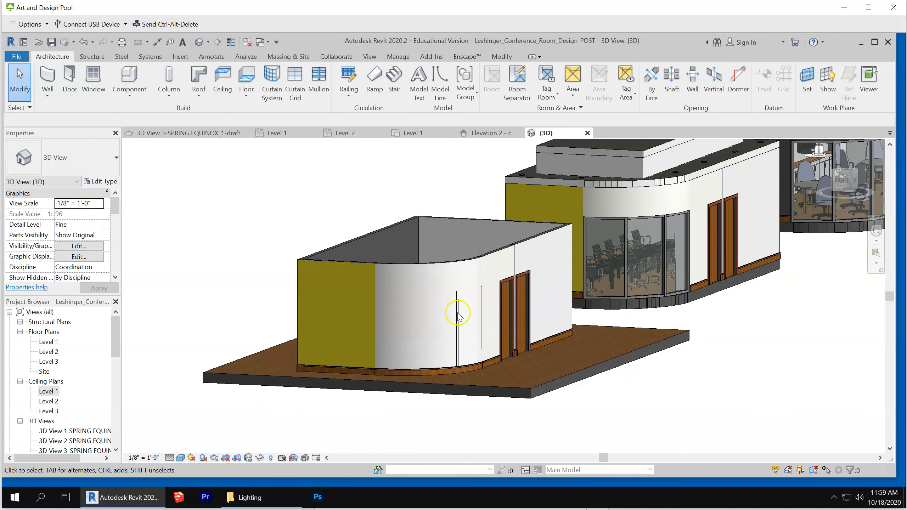
scroll(458, 315, up, 3)
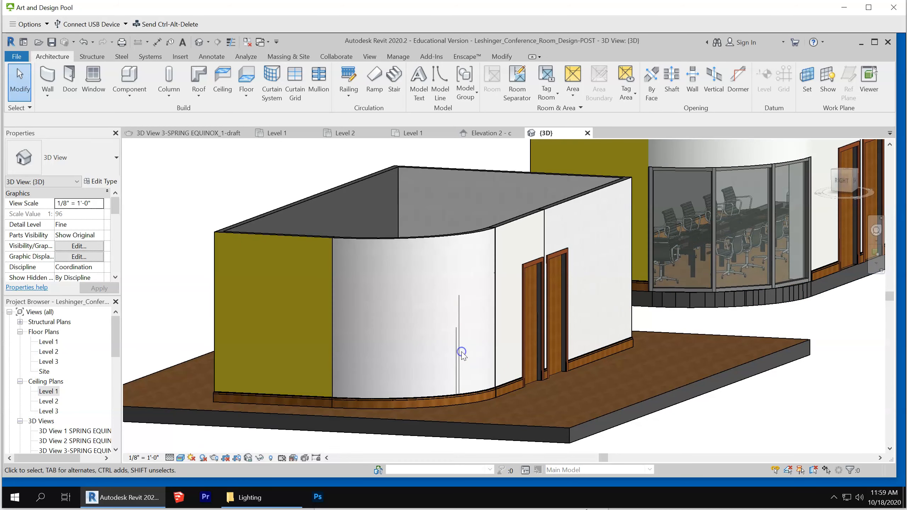
scroll(506, 239, down, 3)
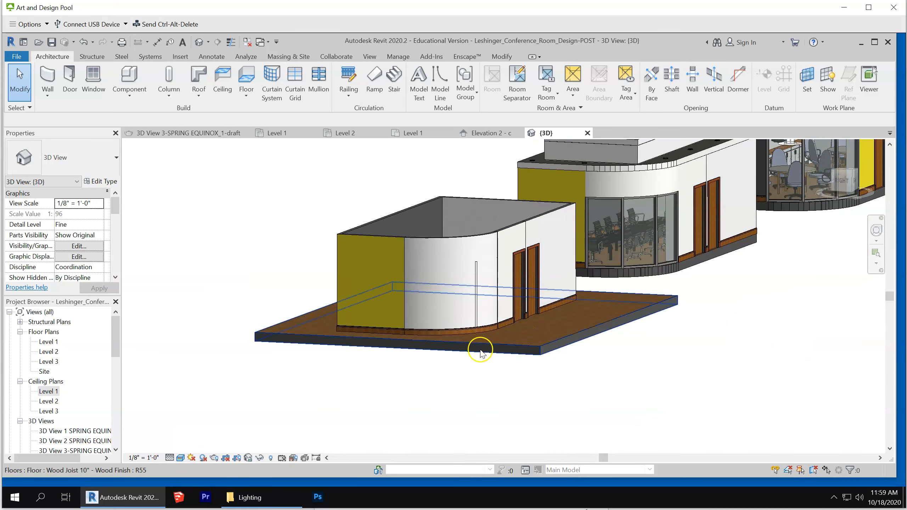
scroll(450, 308, up, 4)
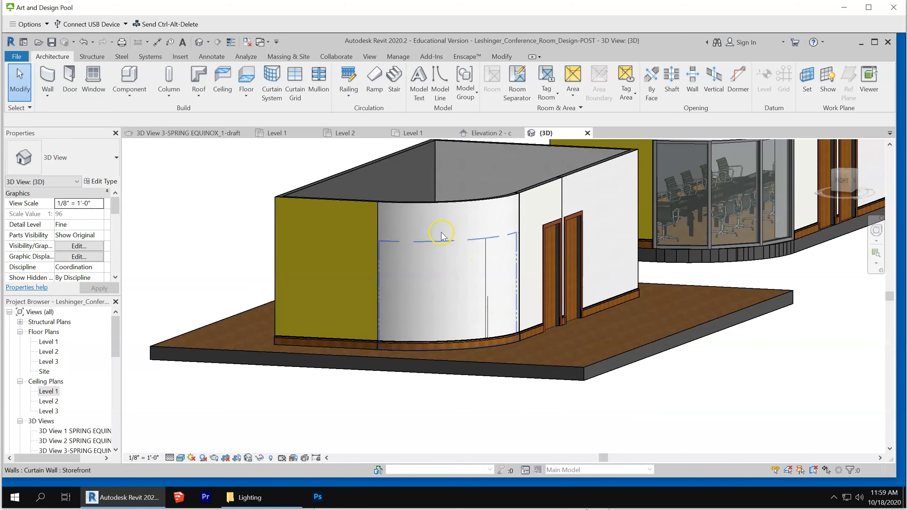
click(425, 201)
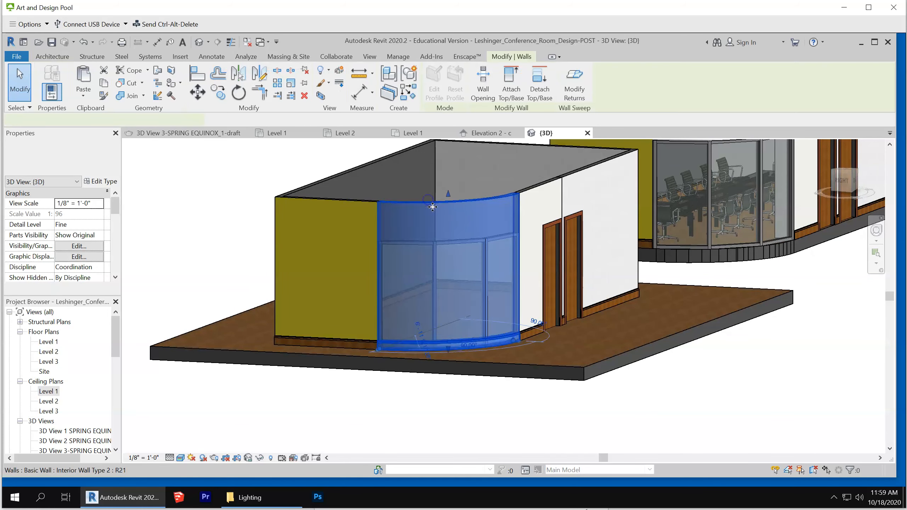
click(781, 375)
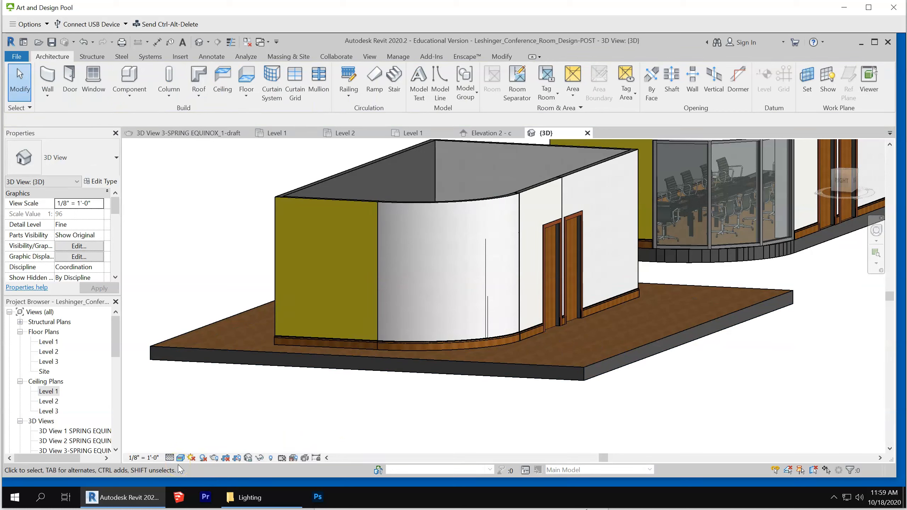
In Wireframe display, delete the storefront curtain wall embedded in the copied room's curved wall, and set the visual style to Hidden Line
click(180, 458)
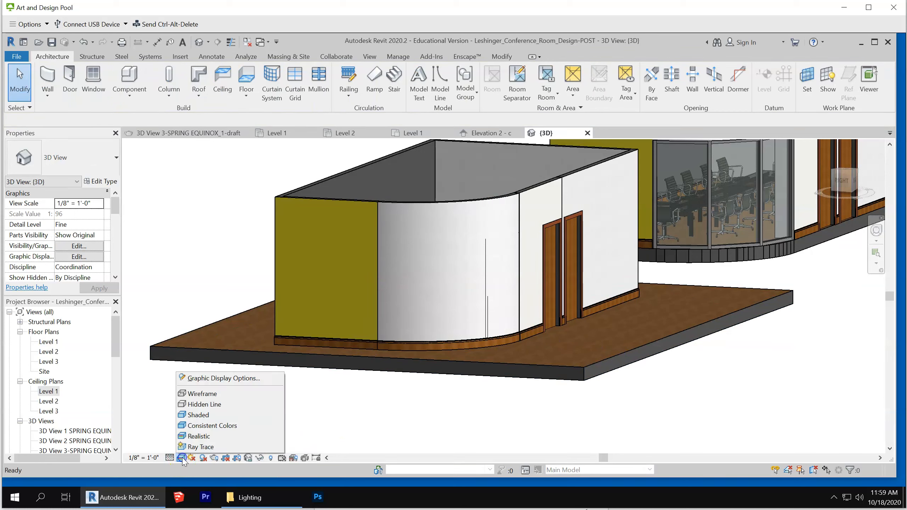
click(214, 393)
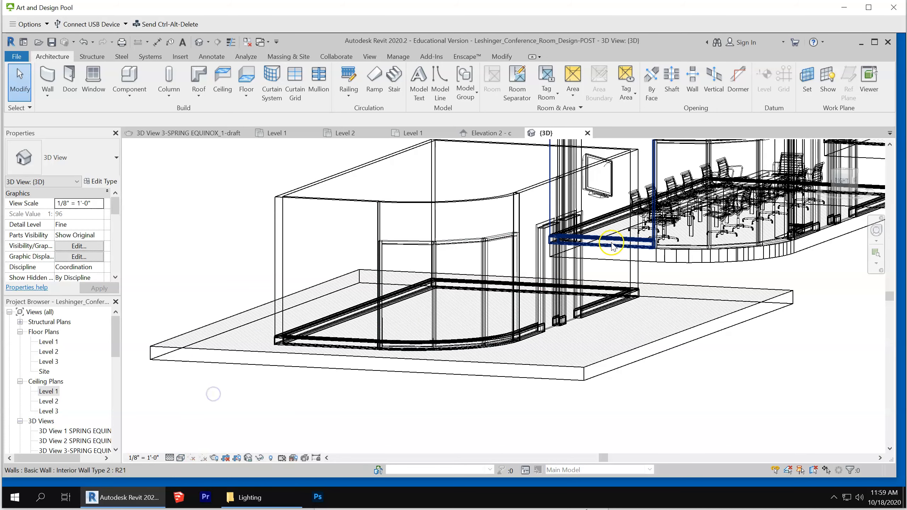
click(477, 245)
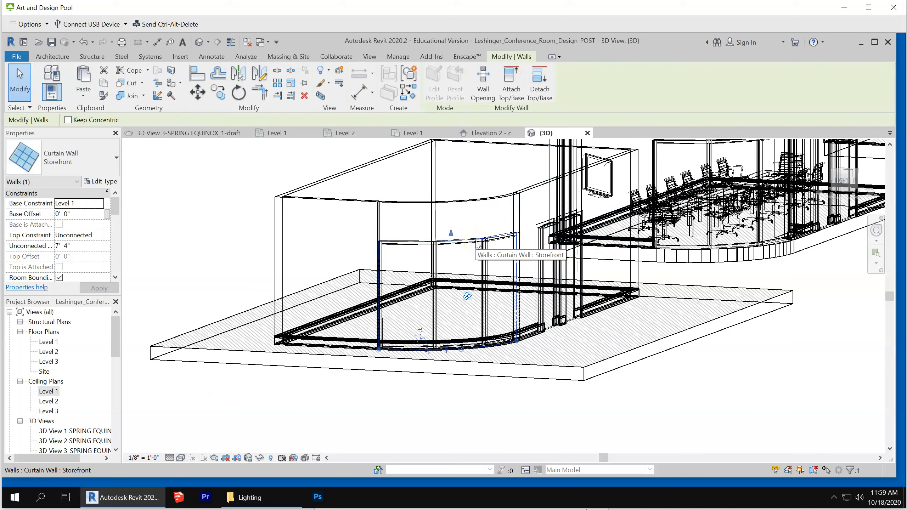
click(479, 245)
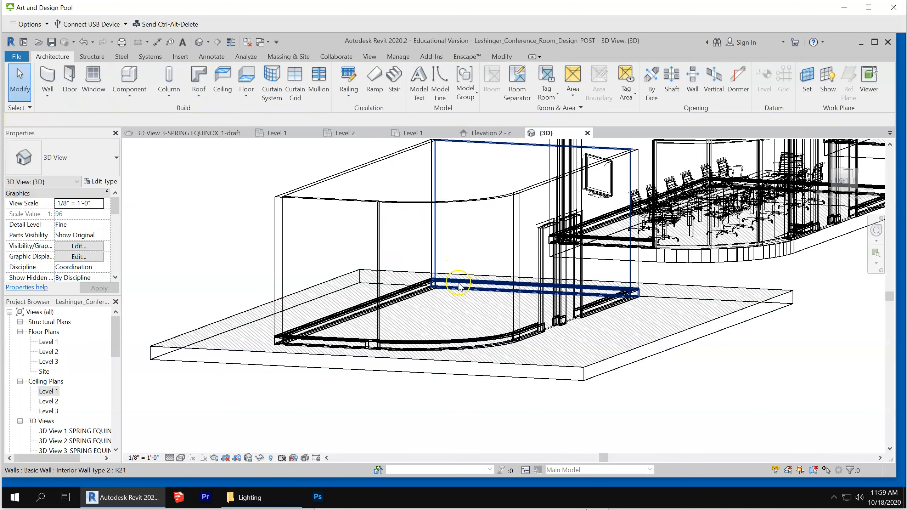
click(180, 459)
click(222, 405)
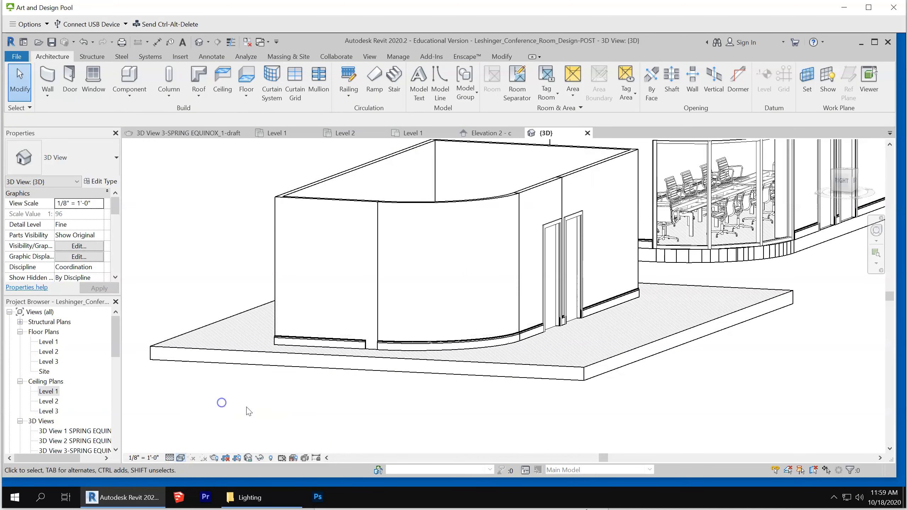
Split the copied room's curved wall horizontally into three bands, at about 2' 5" and 8' 2" above Level 1
scroll(438, 298, up, 4)
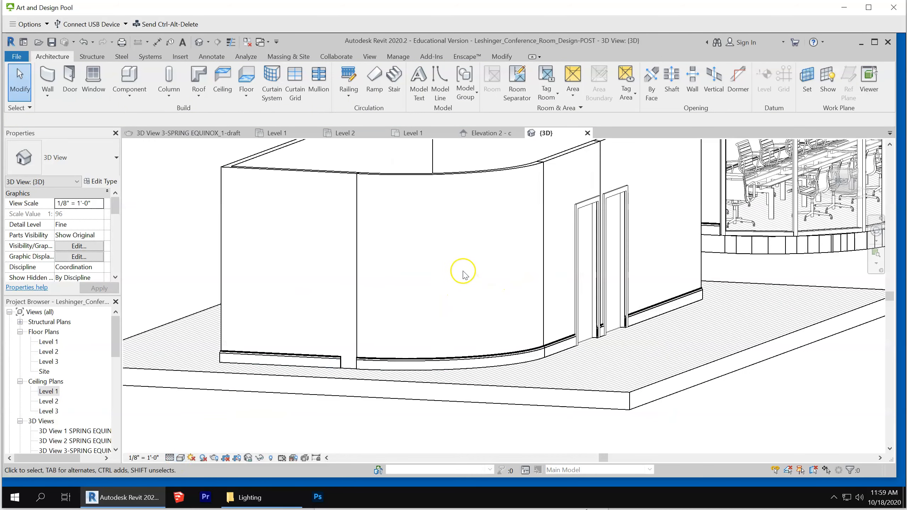
click(434, 177)
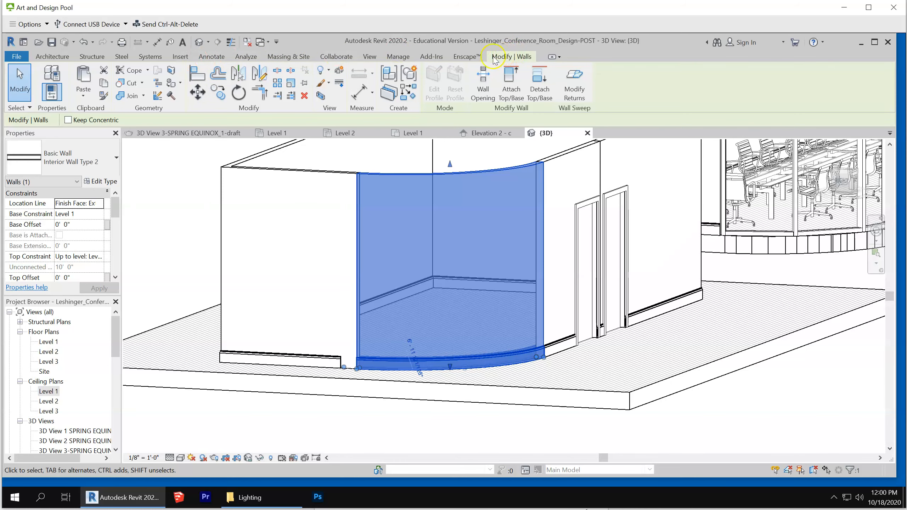
click(277, 71)
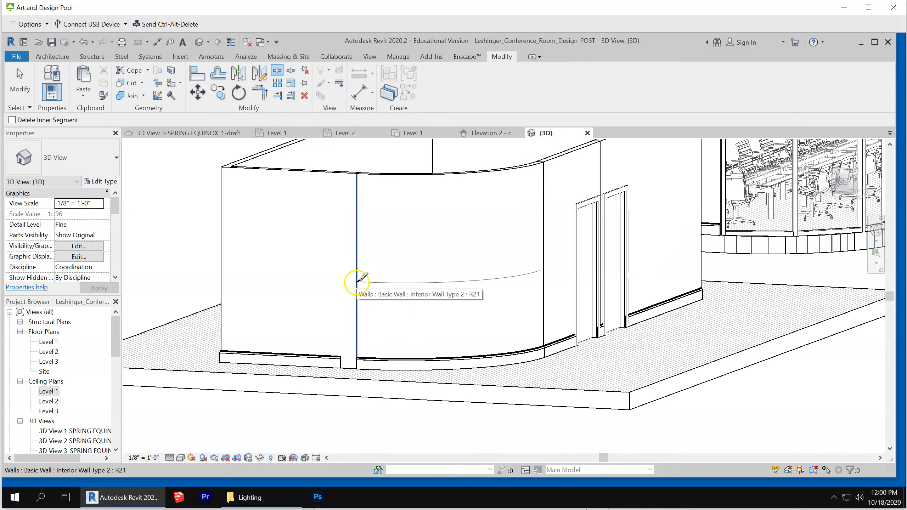
click(356, 314)
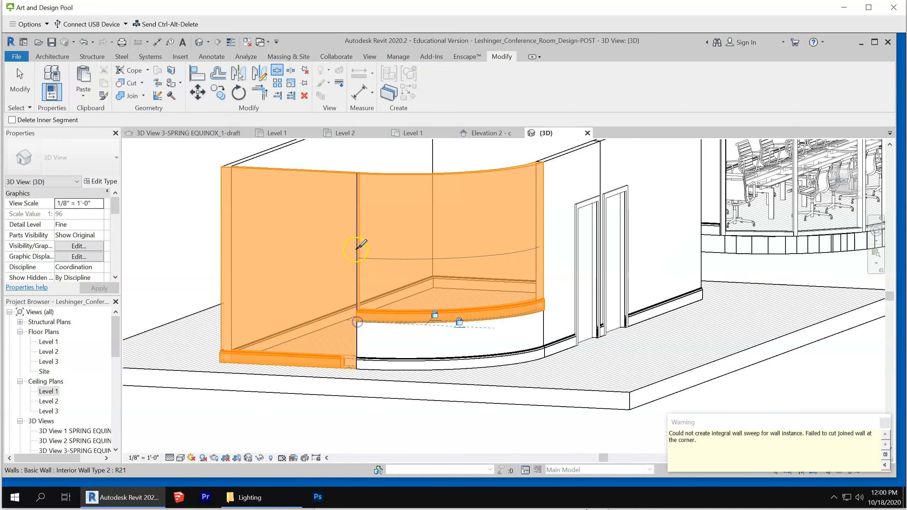
click(358, 205)
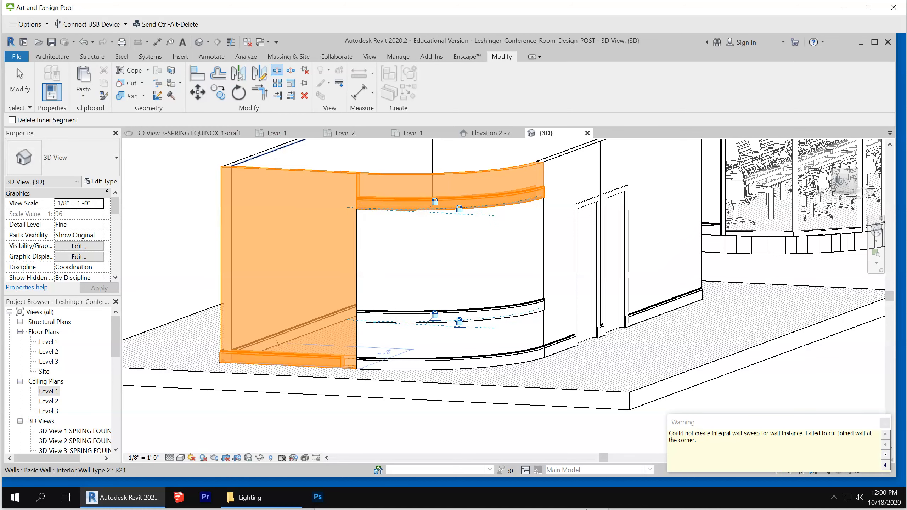
click(18, 75)
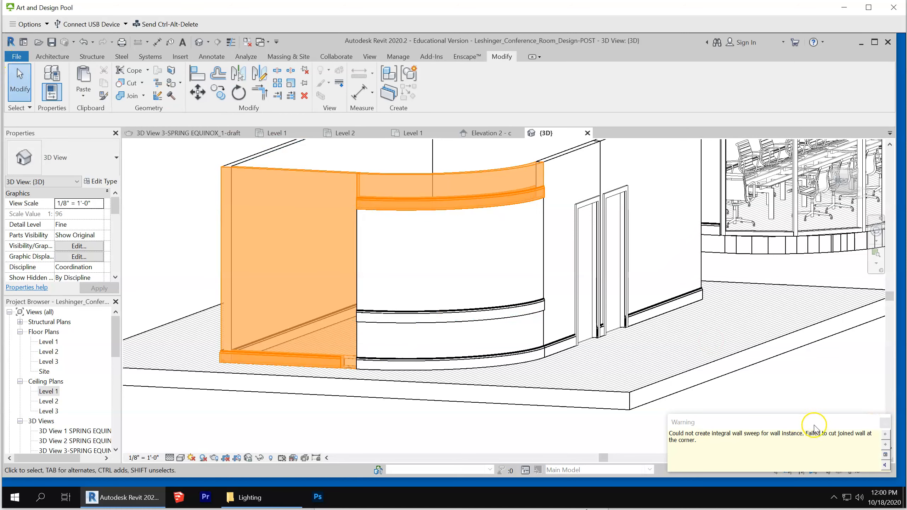
click(883, 424)
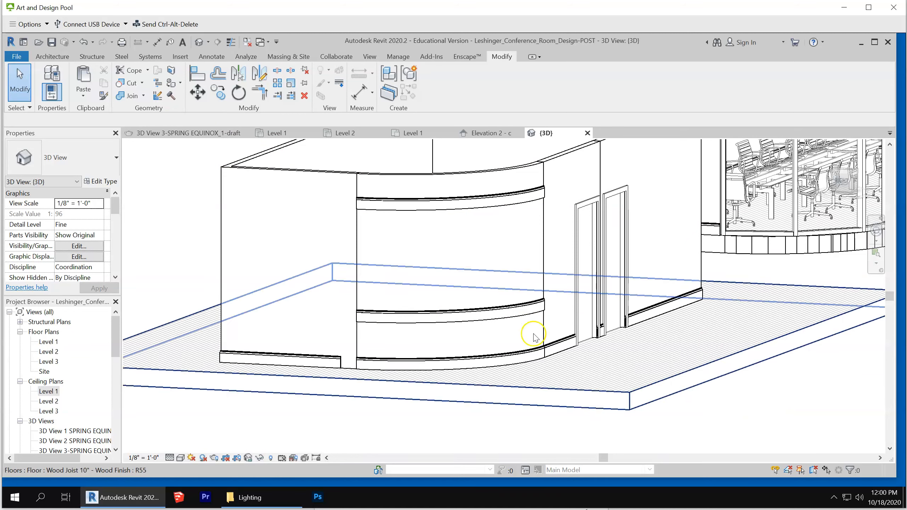
Change the middle band of the split curved wall to the Basic Wall type Generic - 5"
click(512, 314)
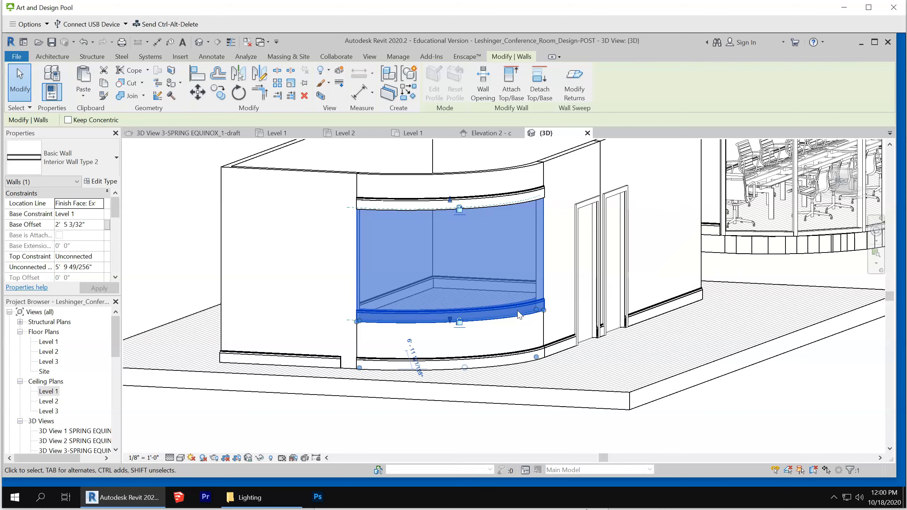
click(90, 164)
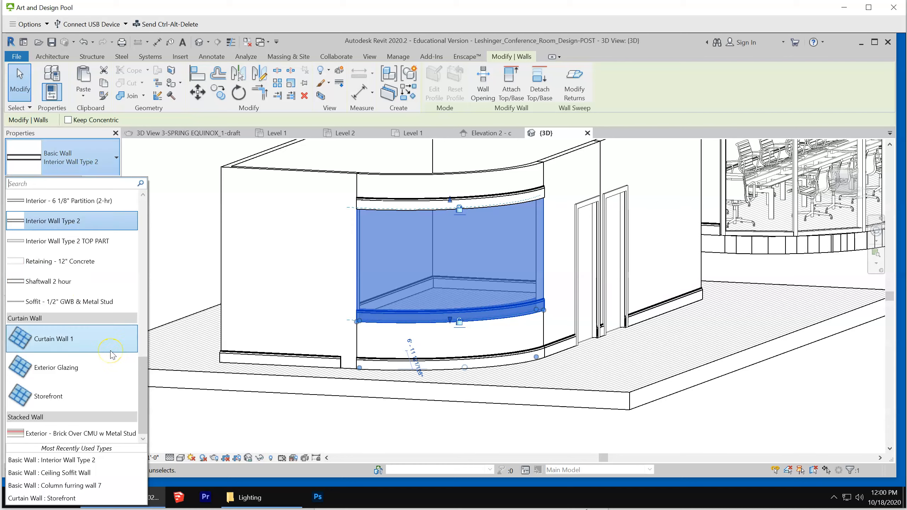
drag(141, 377, 147, 257)
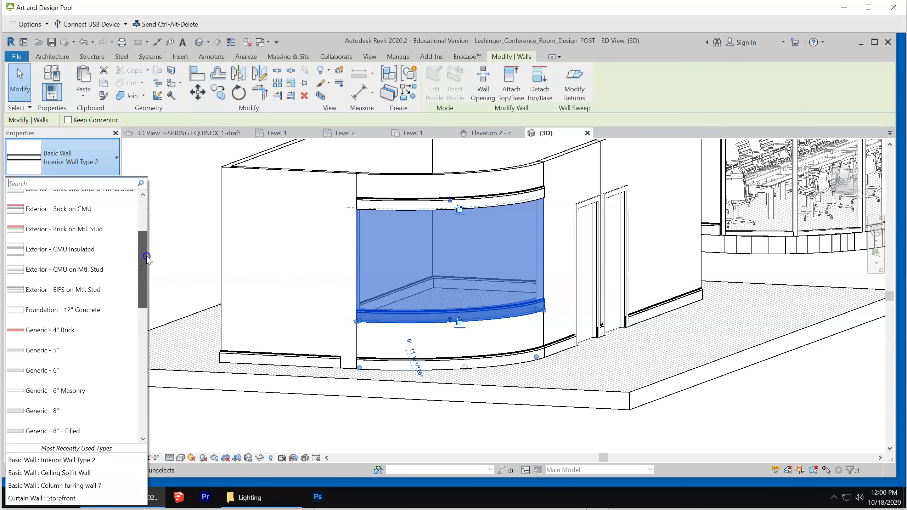
click(131, 349)
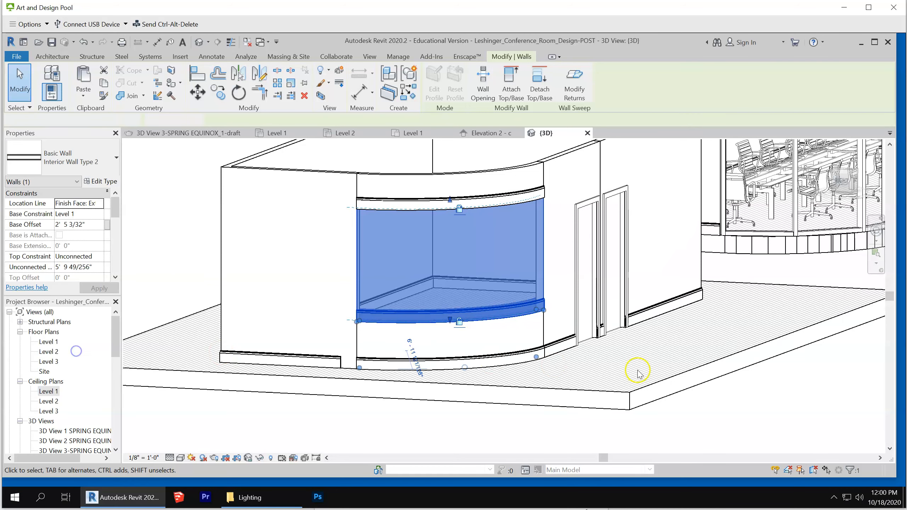
click(781, 439)
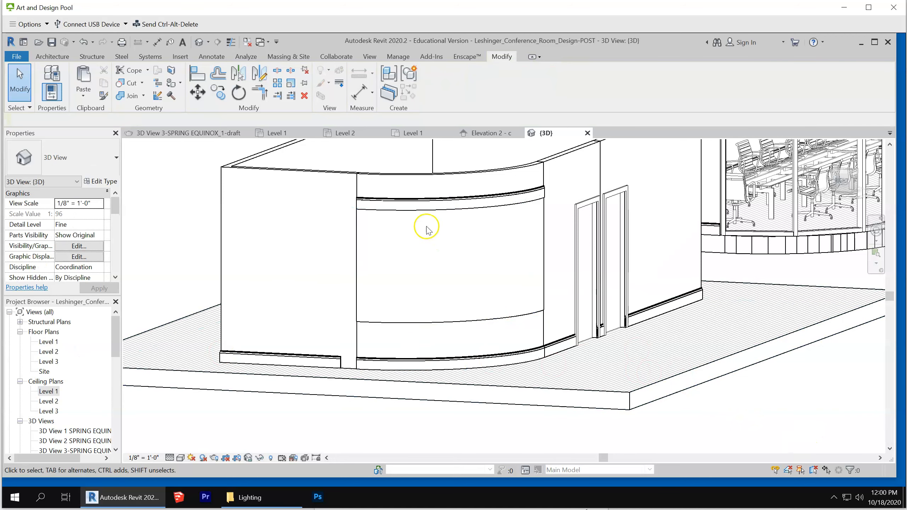
Duplicate the middle band's Generic - 5" wall type under the name TRANSPARENT WALL
click(360, 239)
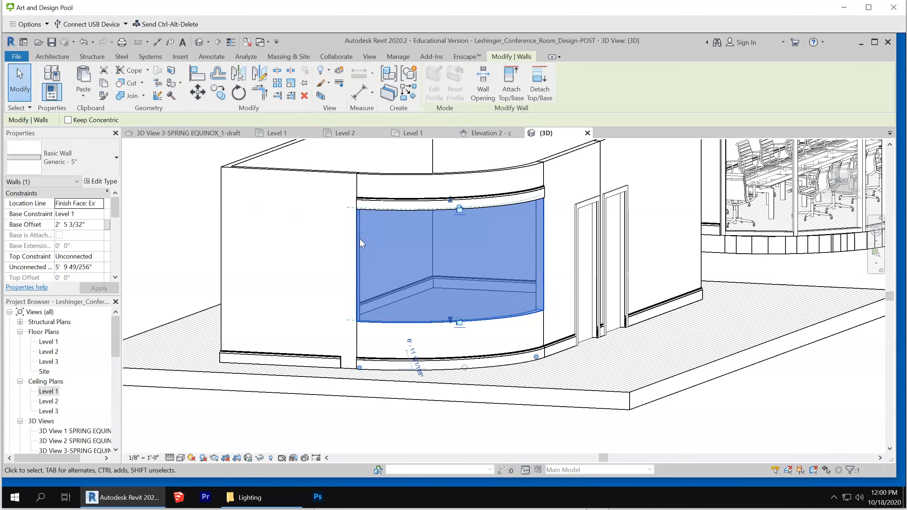
click(106, 182)
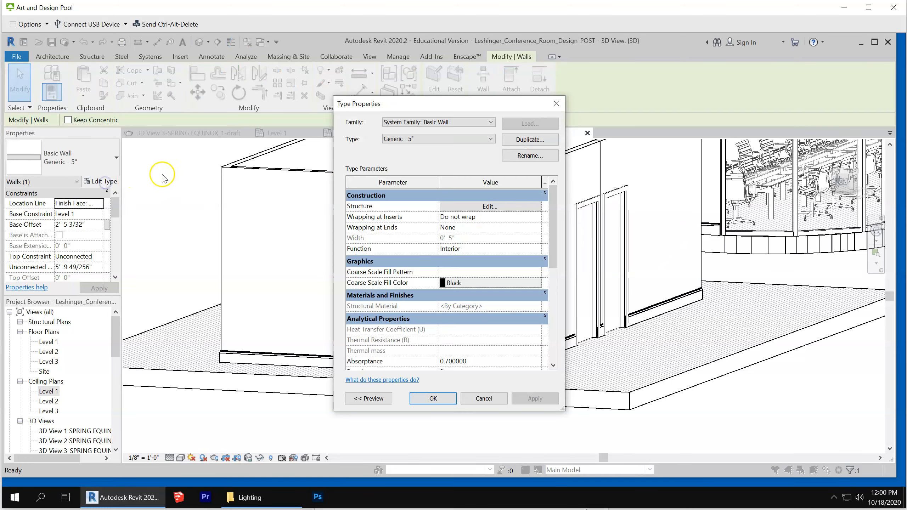
click(530, 138)
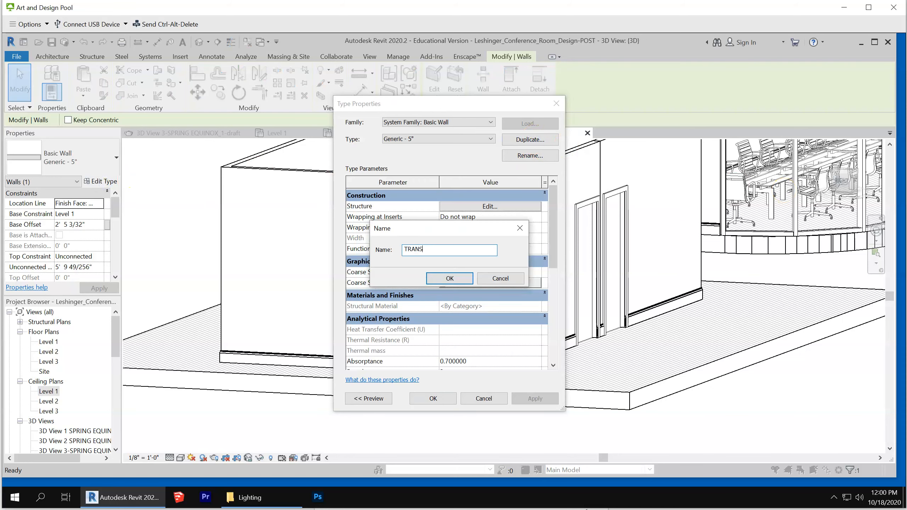
text(TRANSPARENT WALL)
key(Return)
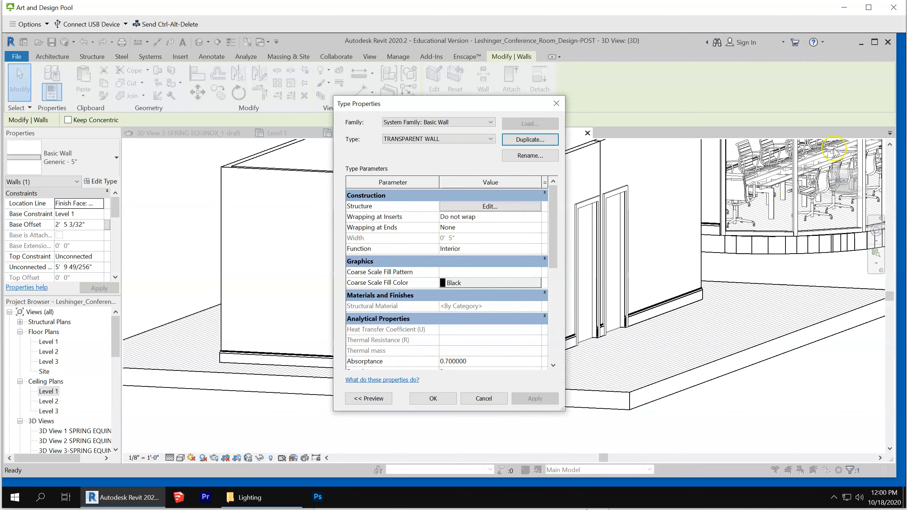
In the TRANSPARENT WALL assembly, set the structure layer's thickness to 2' 0" and its material to Glass, and apply the type
click(517, 206)
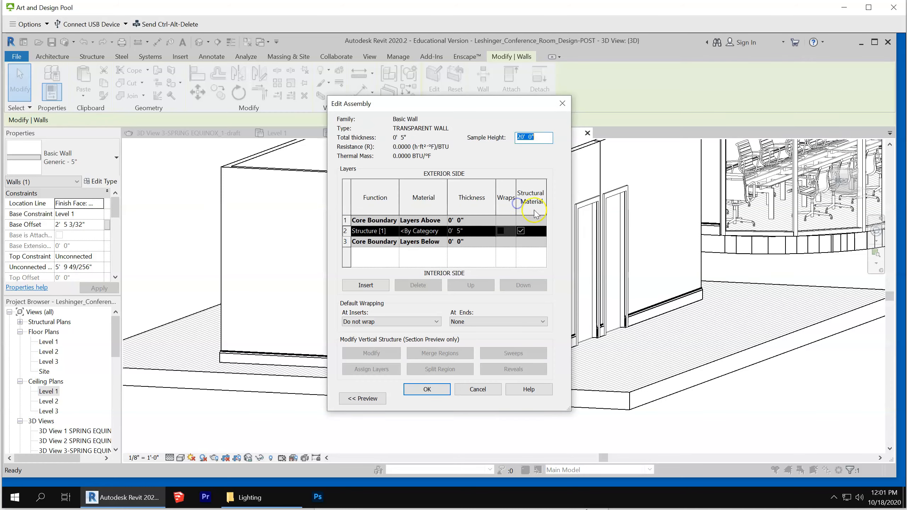
click(474, 231)
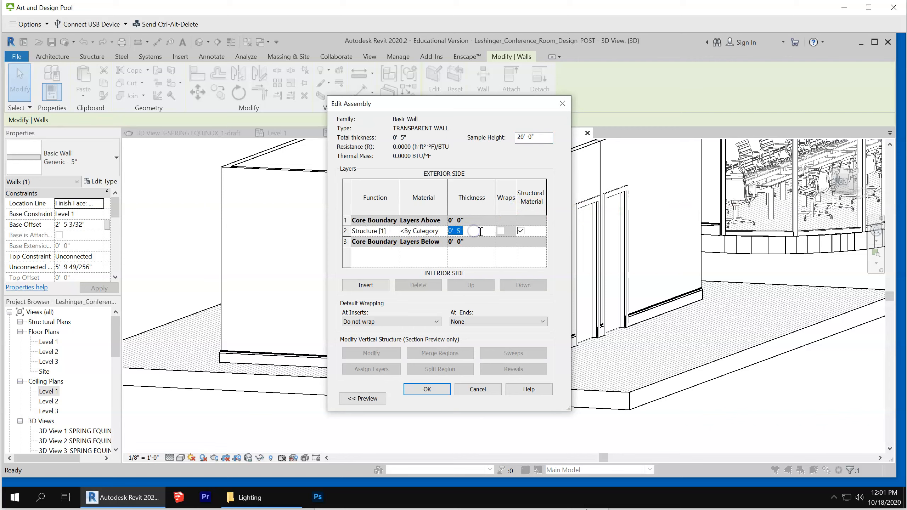
text(2)
click(443, 233)
click(443, 231)
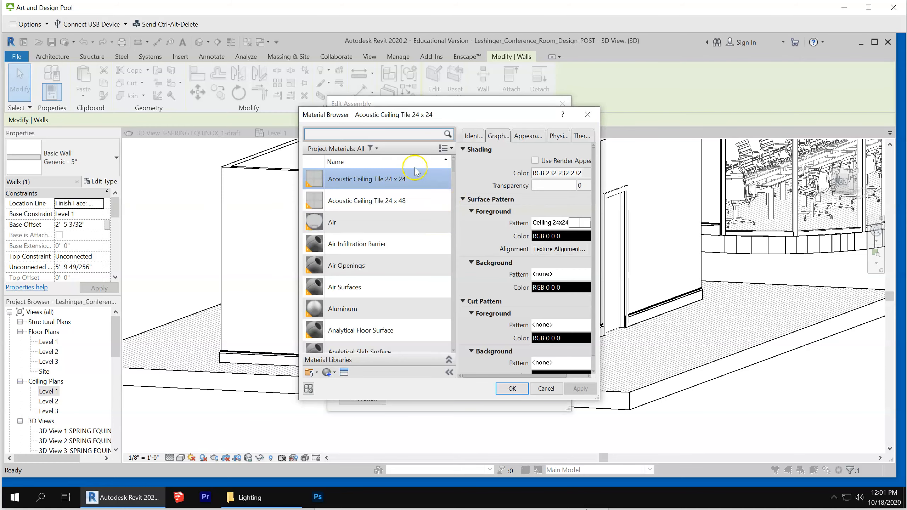
click(377, 148)
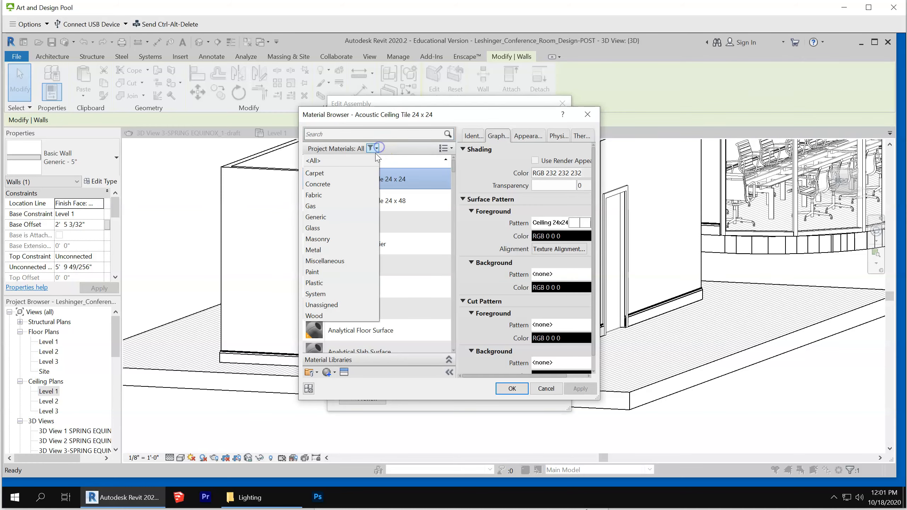
click(335, 227)
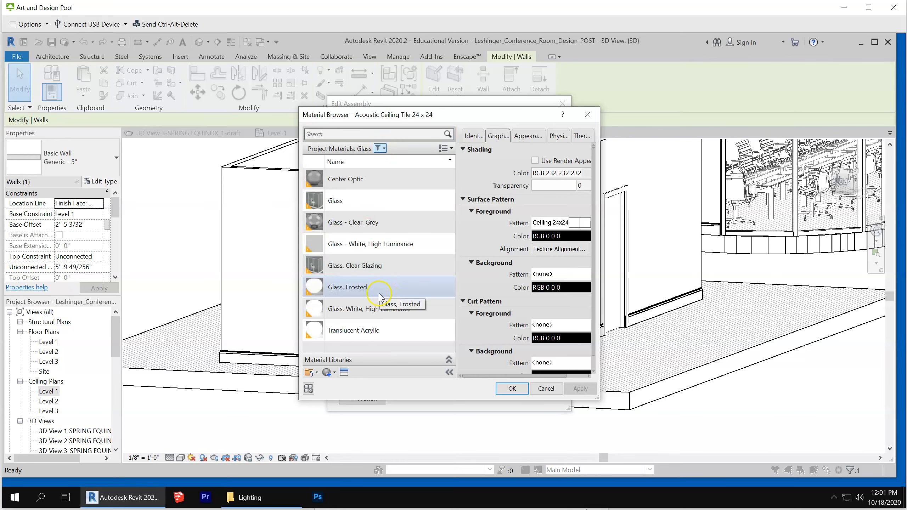
click(383, 200)
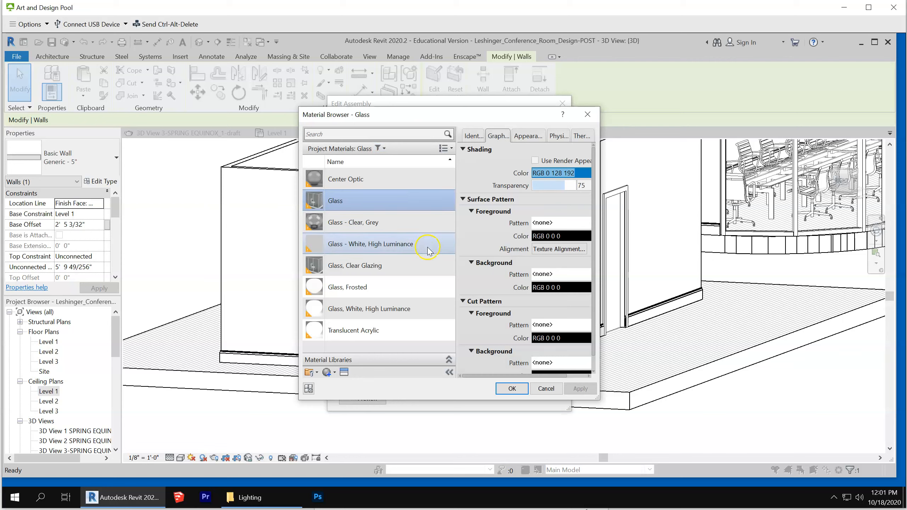
click(511, 388)
click(447, 389)
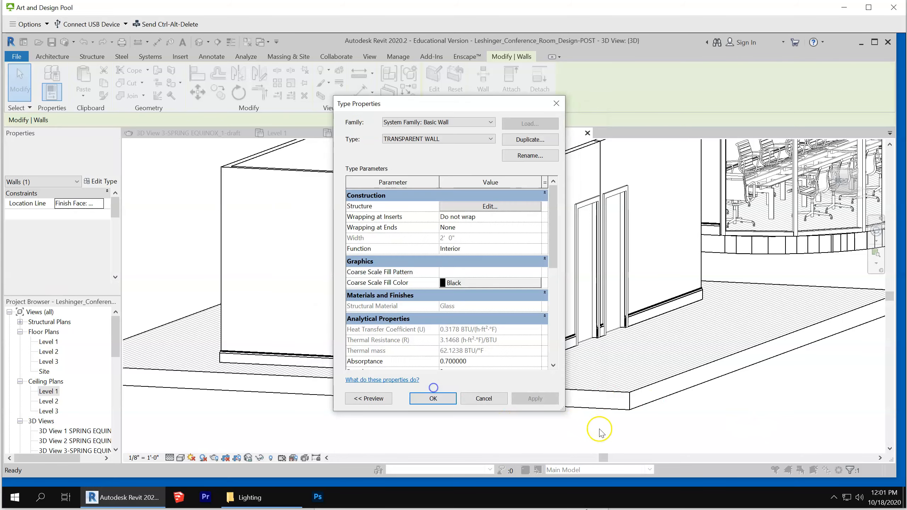
click(429, 397)
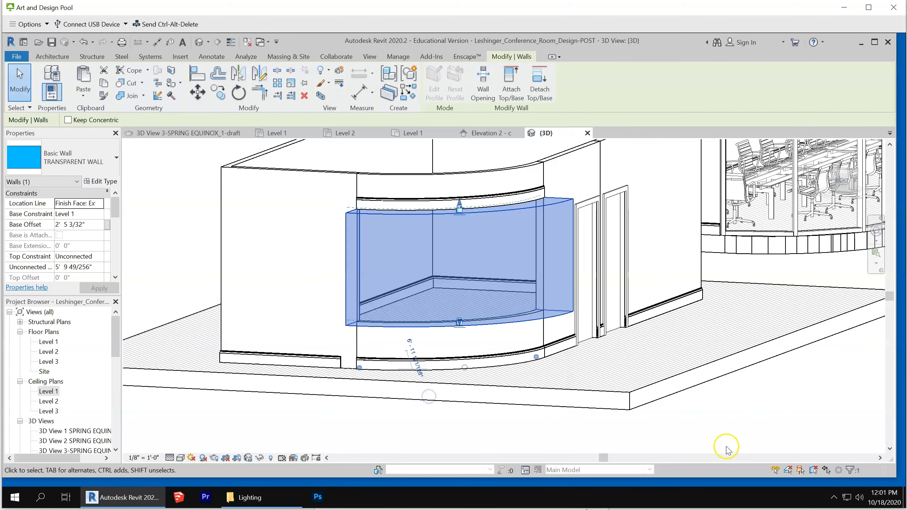
click(725, 447)
Edit the TRANSPARENT WALL type's structure so the Glass layer is 2" thick, and apply it to the middle band
scroll(725, 445, down, 1)
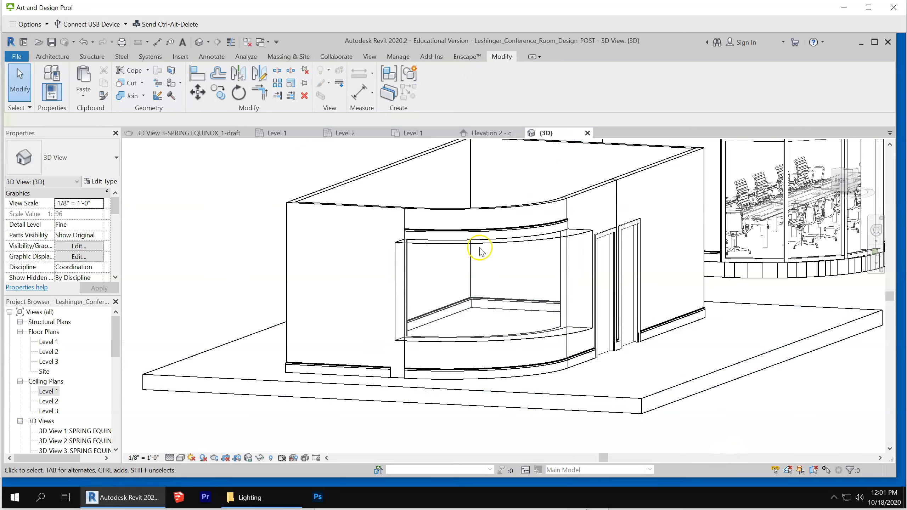
click(575, 240)
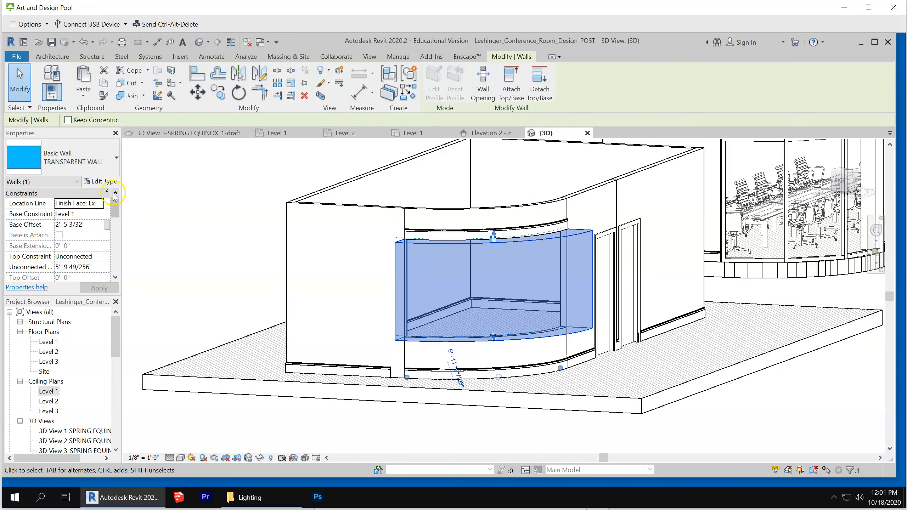
click(102, 181)
click(489, 207)
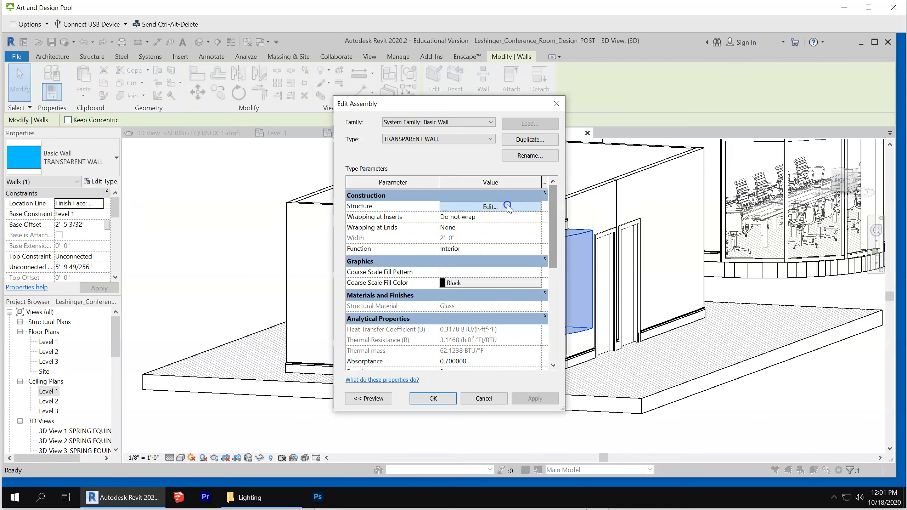
click(476, 234)
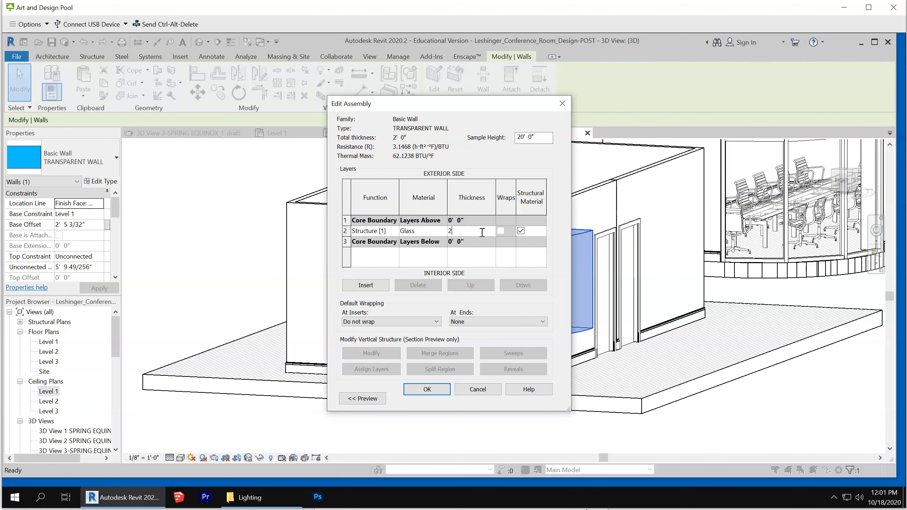
text(2")
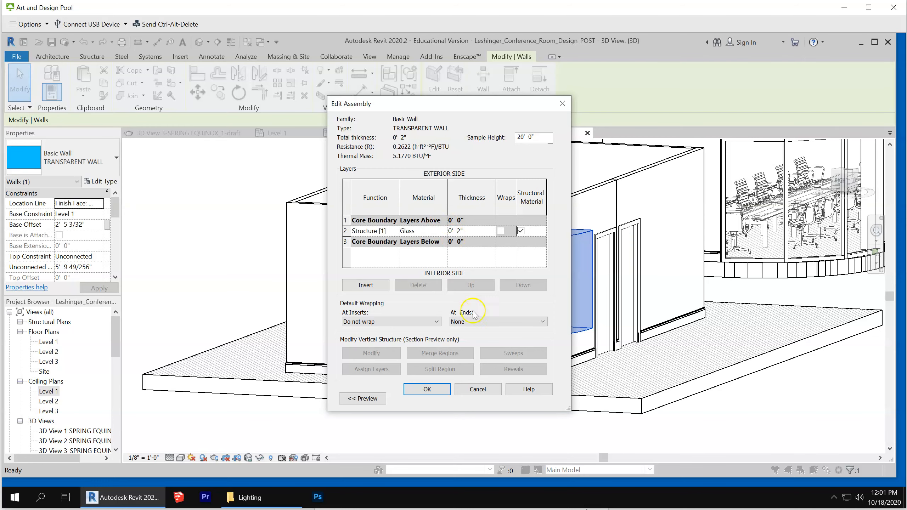
click(429, 388)
click(432, 397)
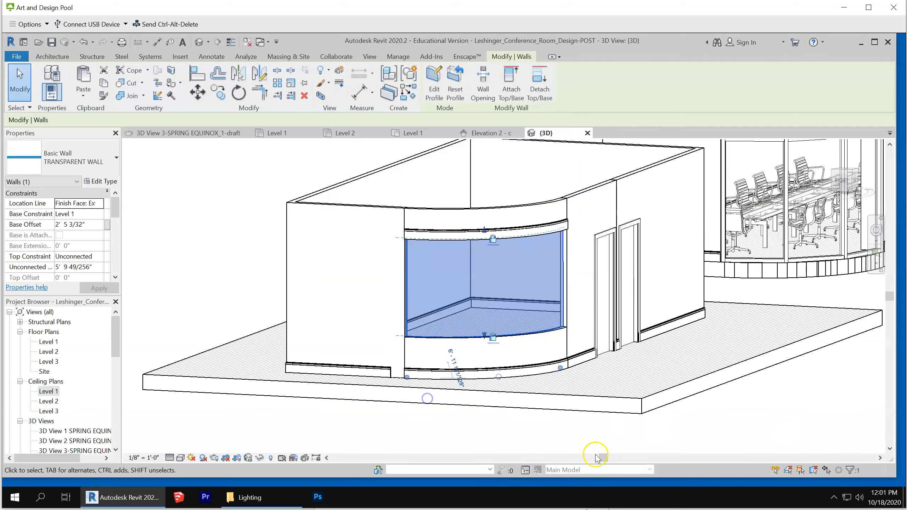
click(667, 433)
Change the upper band of the split curved wall to the Basic Wall type Generic - 5"
scroll(502, 228, up, 1)
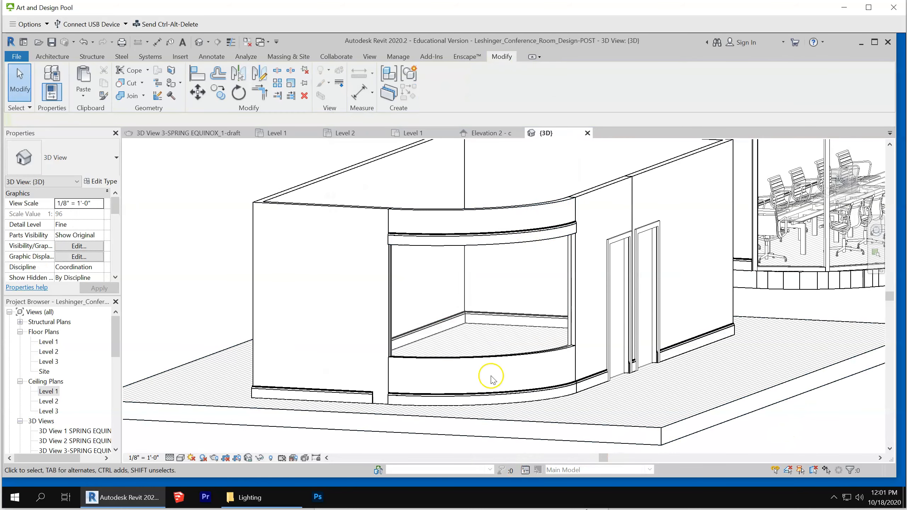
click(462, 213)
click(88, 160)
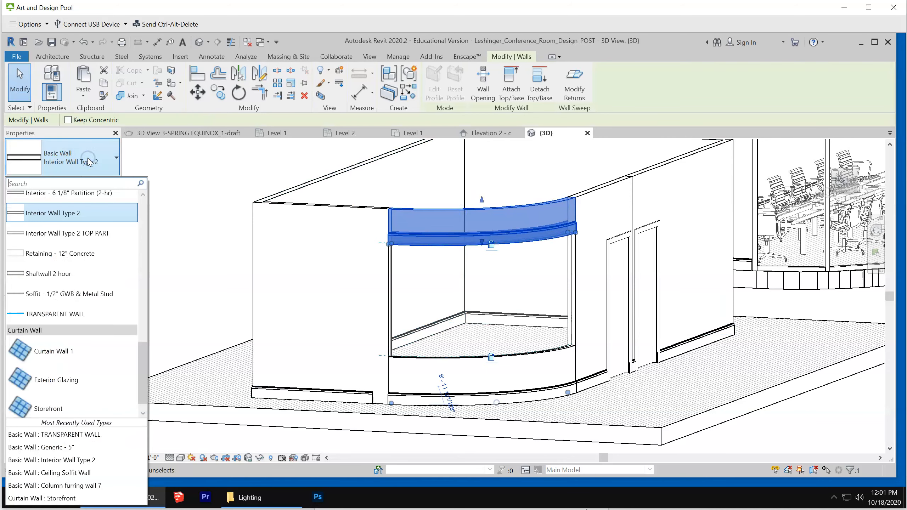
click(67, 447)
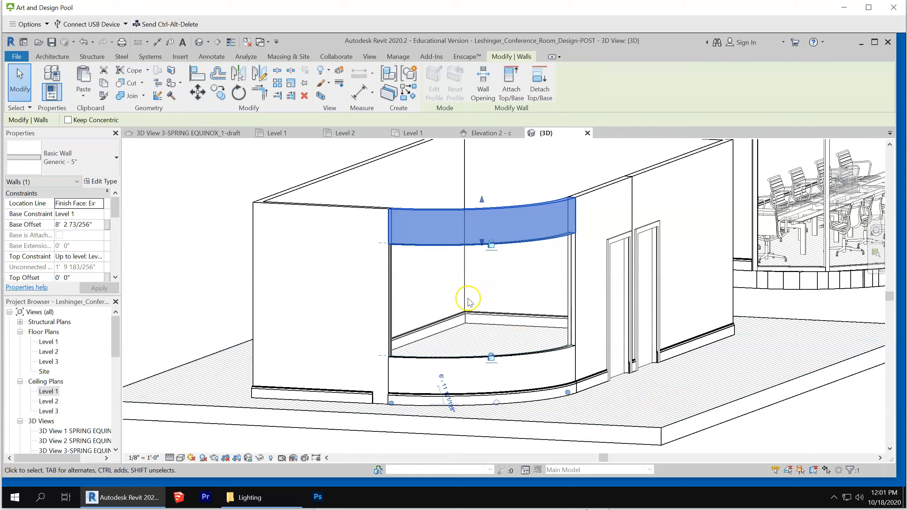
scroll(471, 298, down, 3)
click(773, 396)
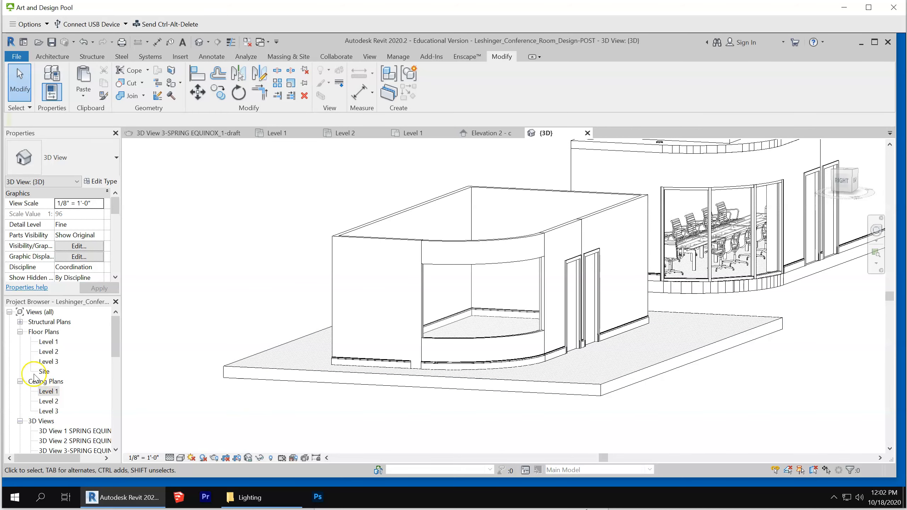
Open the Level 1 reflected ceiling plan at the copied room
double_click(46, 391)
scroll(592, 189, down, 5)
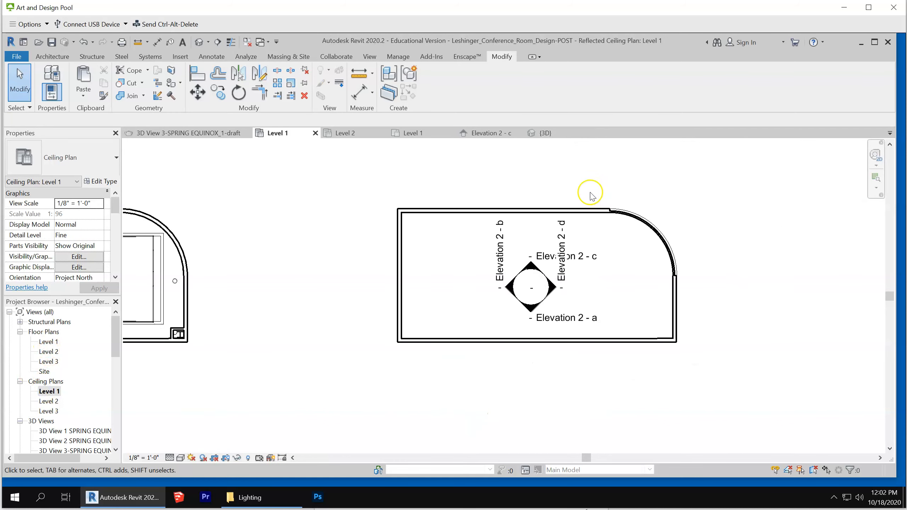
scroll(584, 199, up, 1)
click(480, 362)
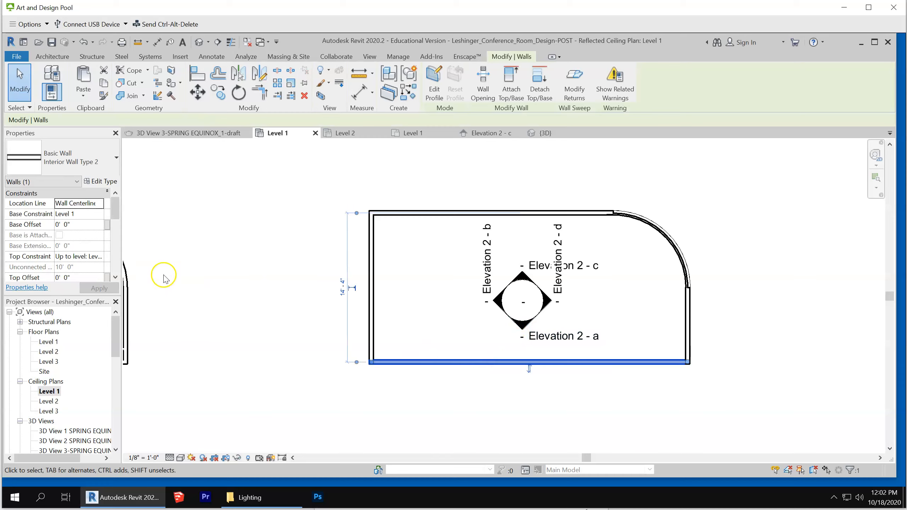
click(648, 399)
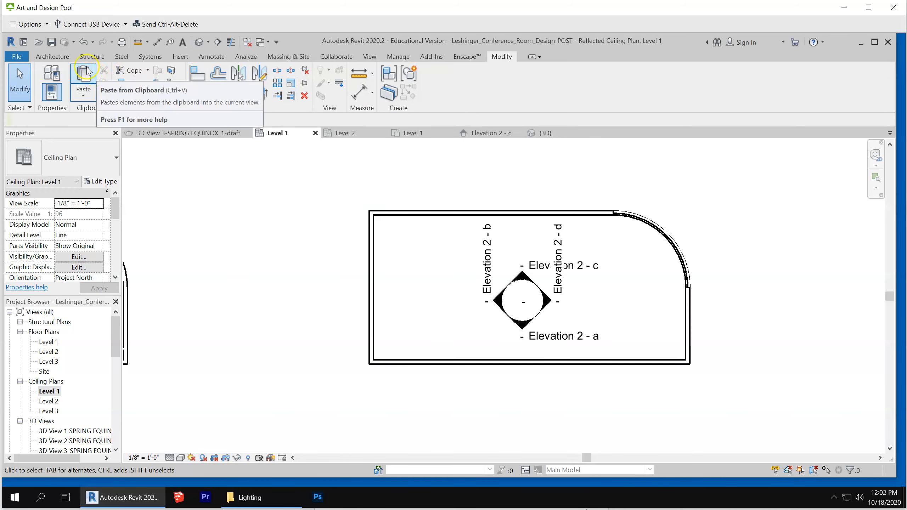
Start an automatic ceiling with the Compound Ceiling type 2' x 2' ACT System
click(52, 56)
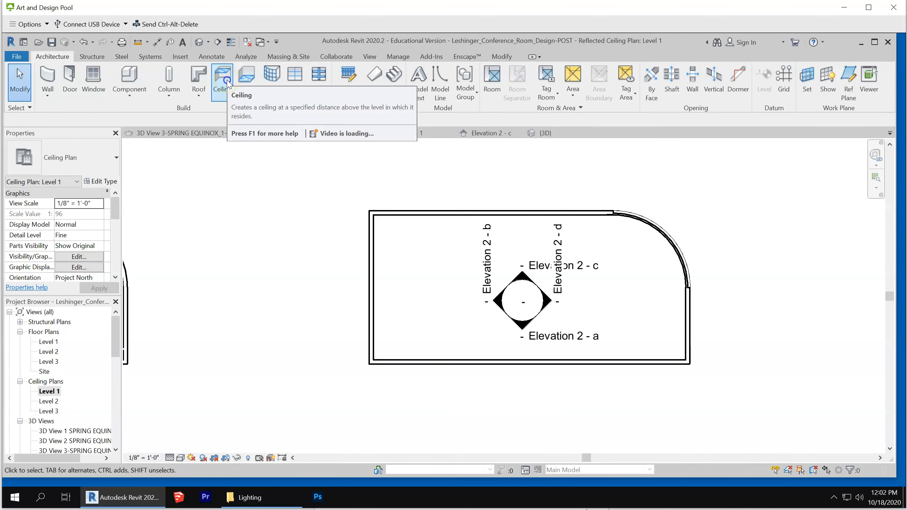
click(225, 82)
click(436, 74)
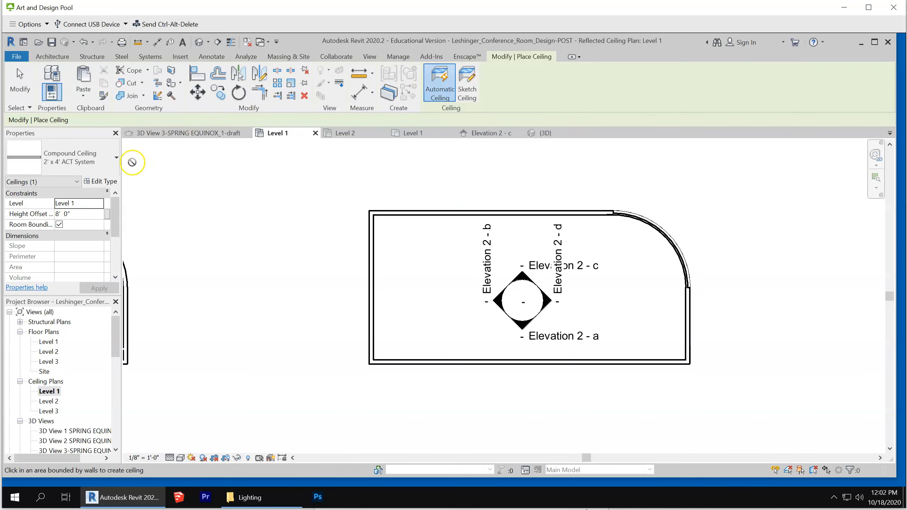
click(74, 158)
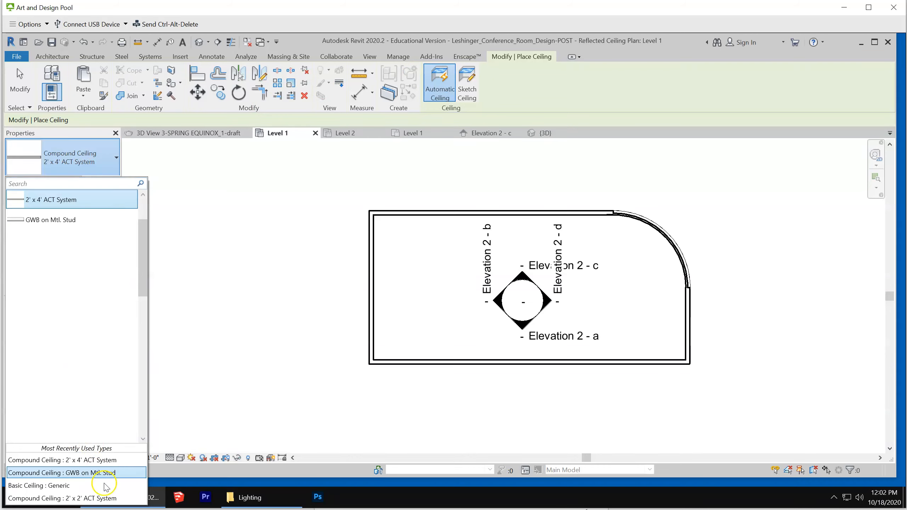
click(104, 498)
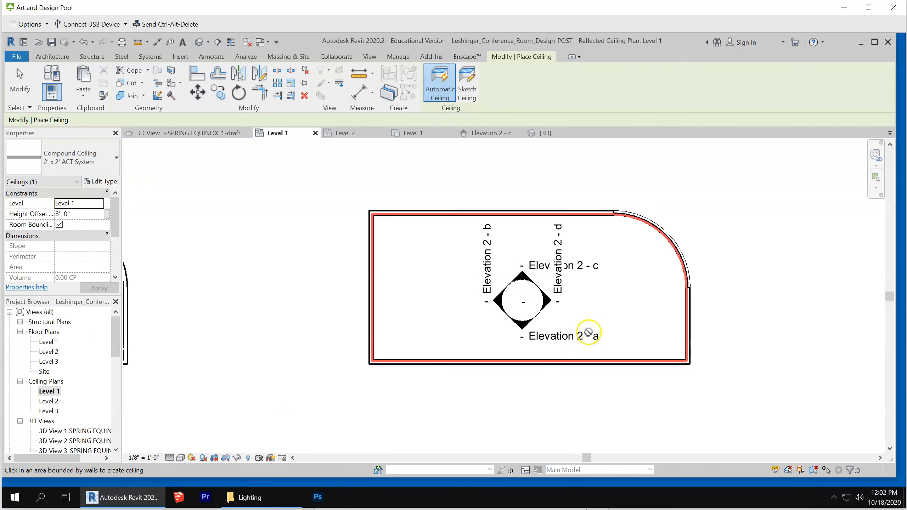
Try to place the automatic ceiling inside the copied room's walls, then leave the ceiling command
click(430, 274)
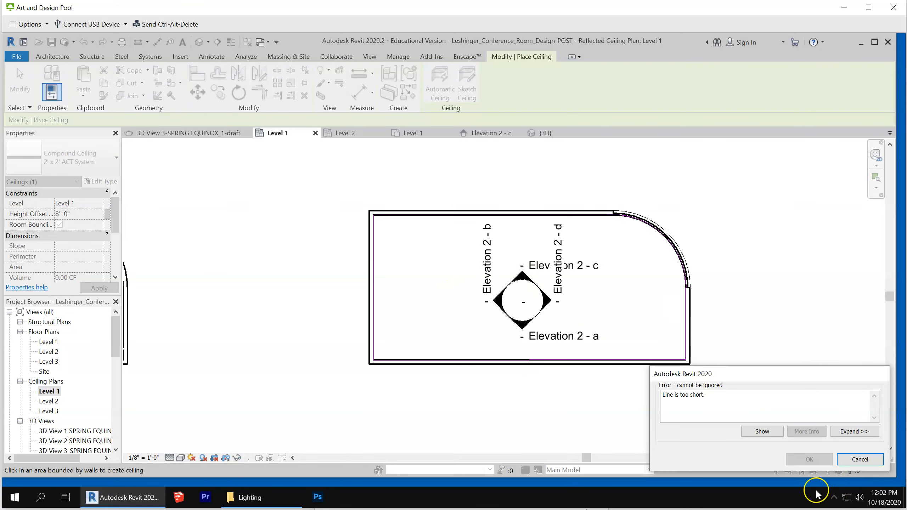
click(859, 459)
scroll(636, 293, up, 4)
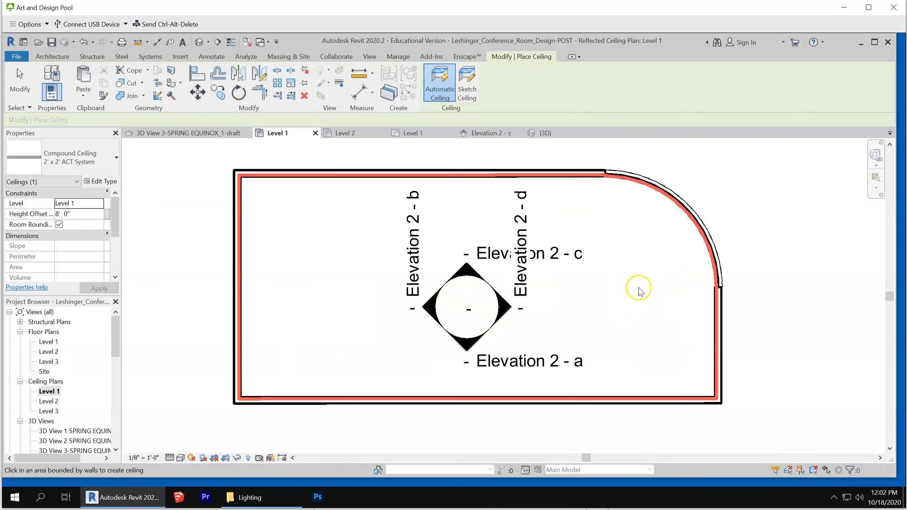
scroll(712, 273, down, 3)
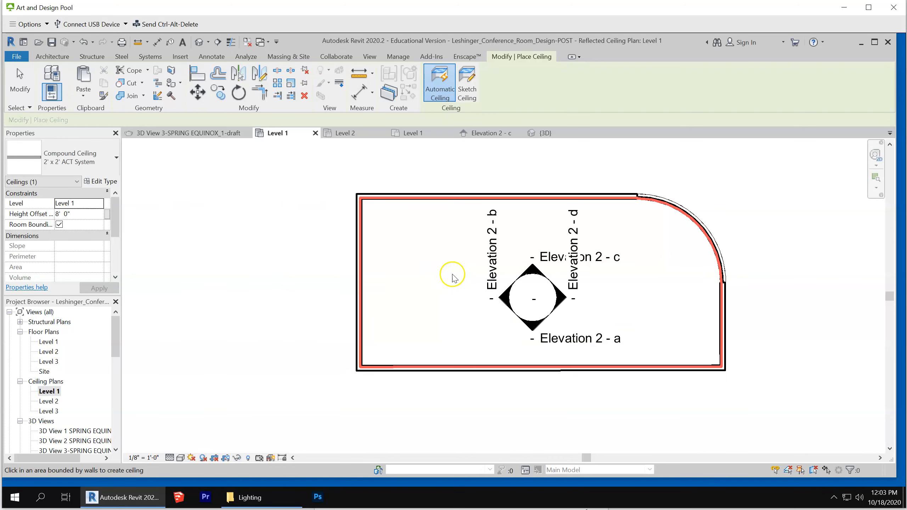
key(Escape)
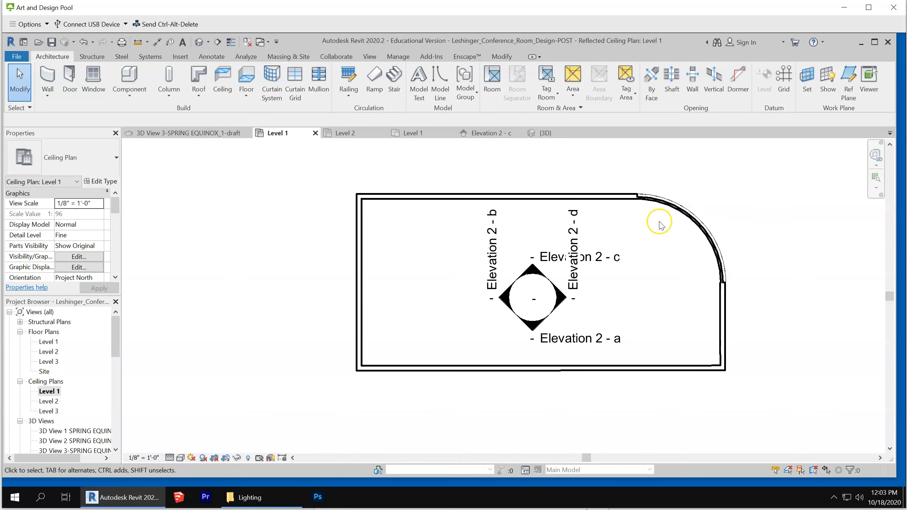
scroll(687, 218, up, 3)
scroll(687, 218, down, 3)
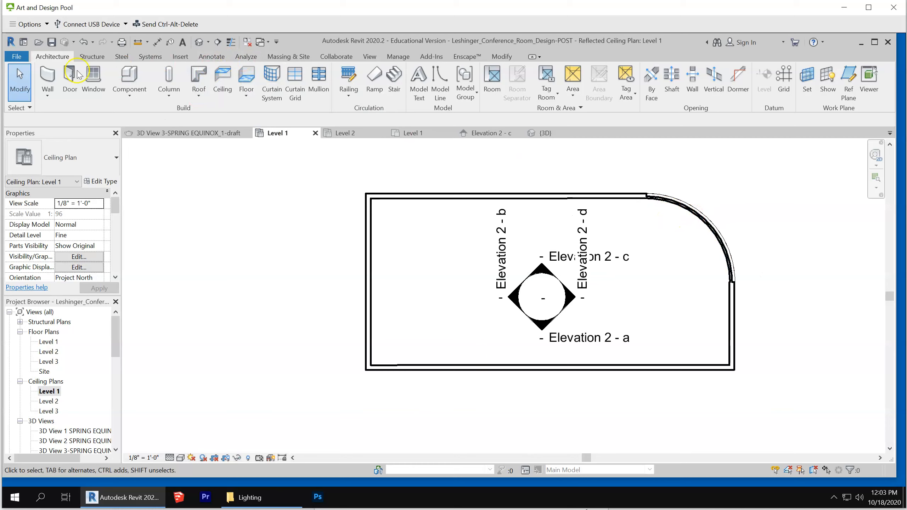
Start a sketched ceiling and pick the inner face of the curved transparent wall as its first boundary line
click(222, 83)
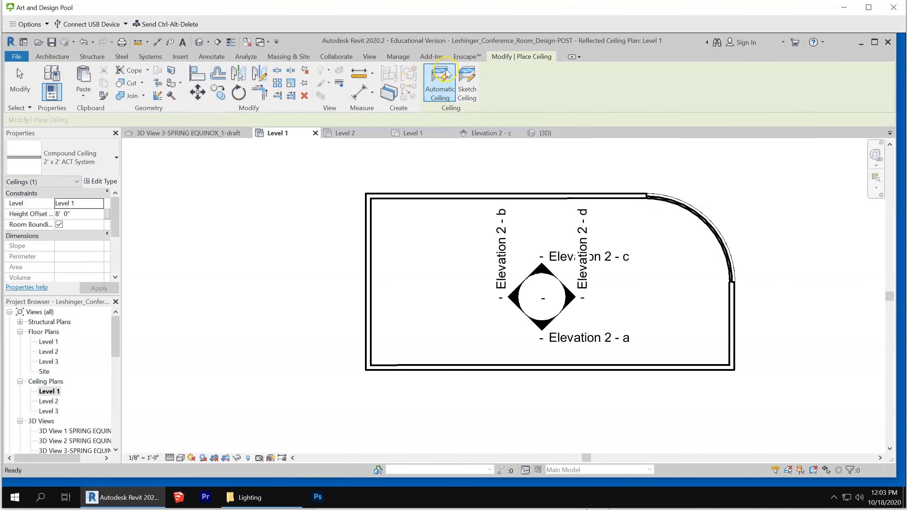
click(467, 82)
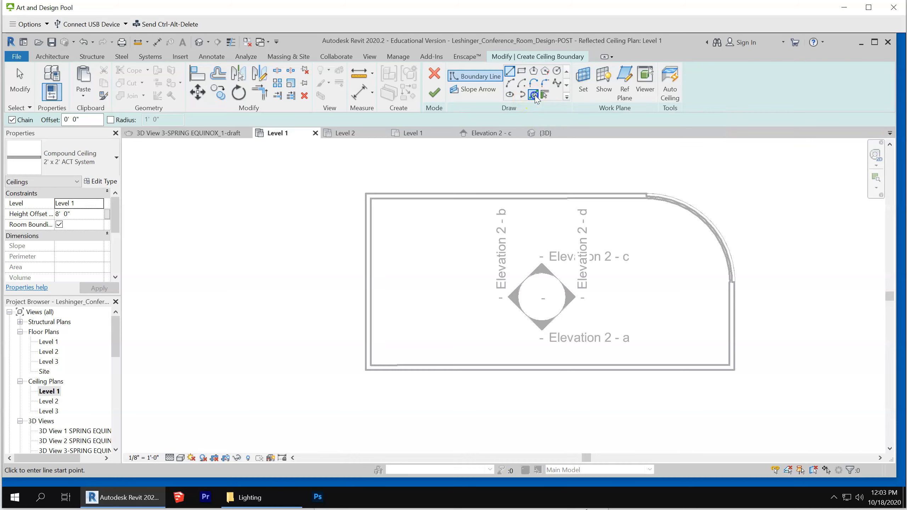
click(533, 95)
scroll(710, 225, up, 3)
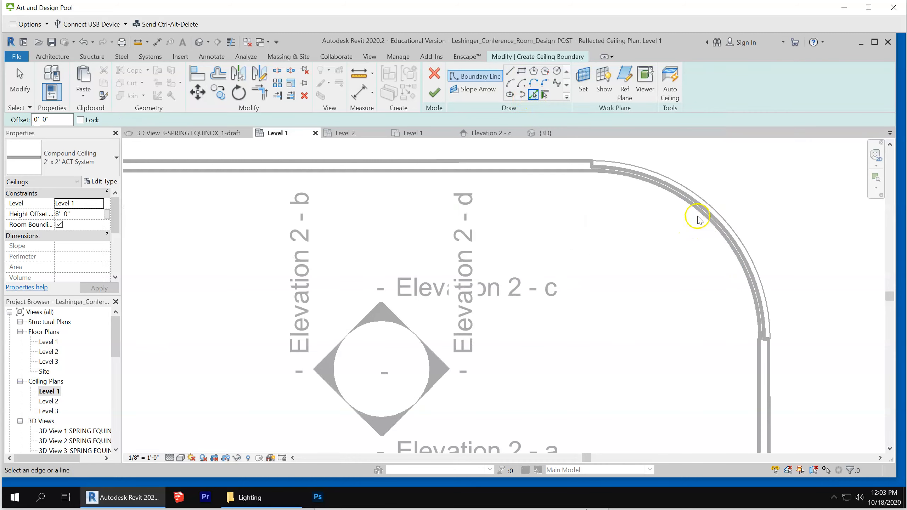
click(700, 214)
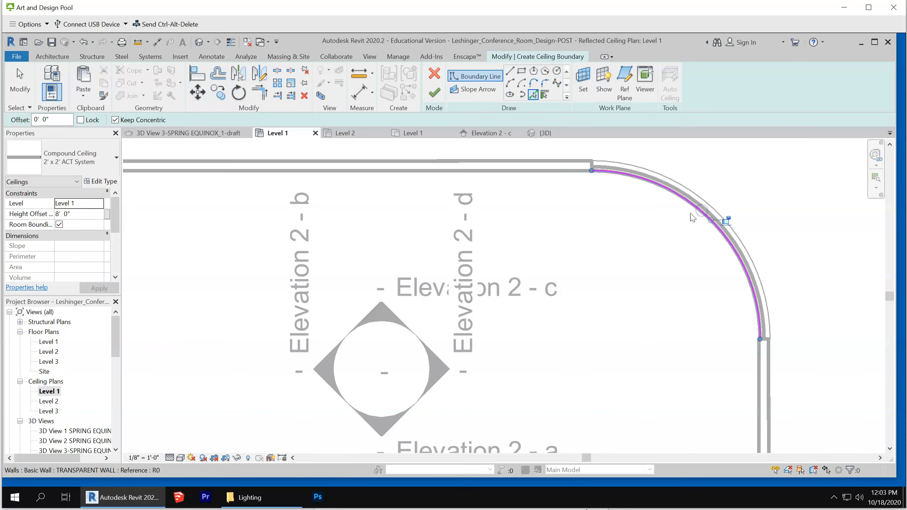
Add ceiling boundary lines by picking the inner faces of the room's four straight walls
scroll(576, 200, down, 1)
click(572, 175)
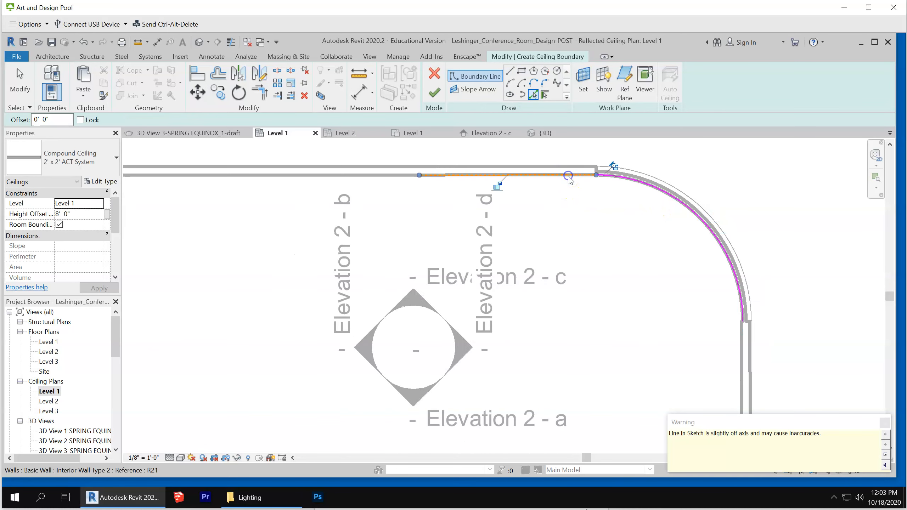
scroll(619, 214, down, 1)
scroll(619, 216, down, 2)
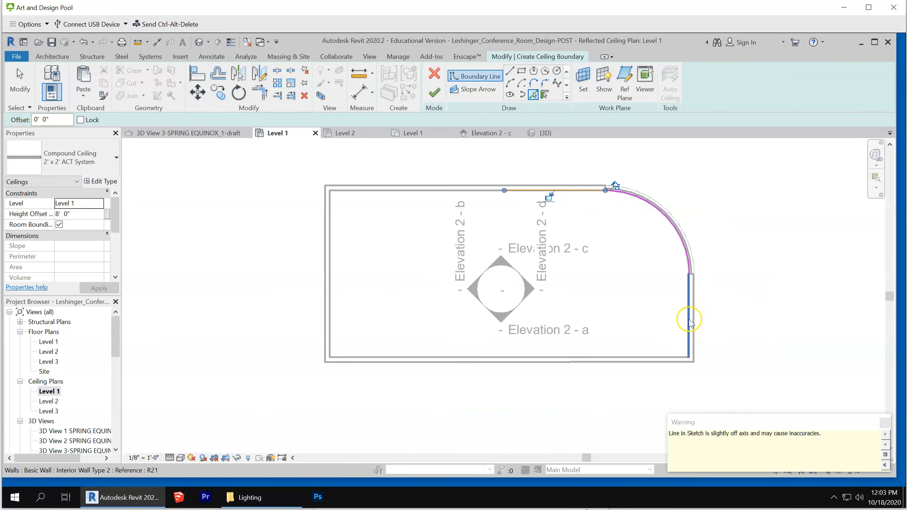
click(689, 319)
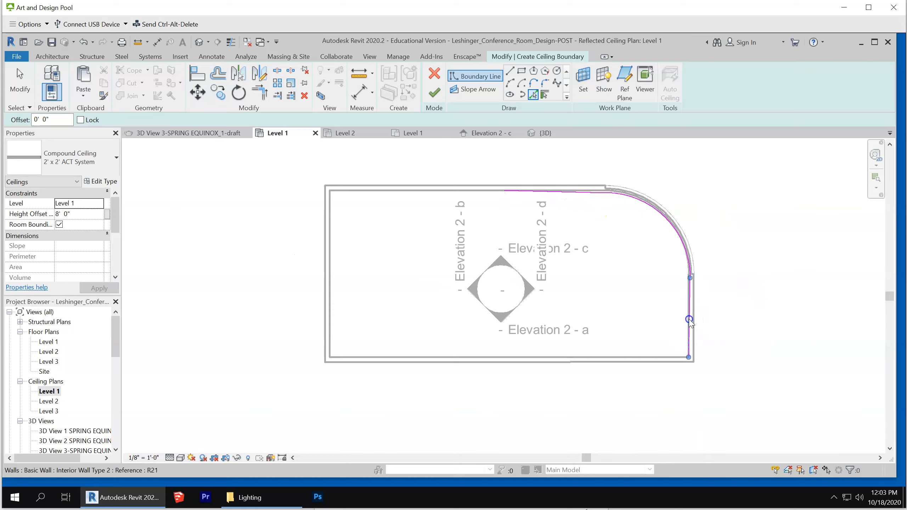
click(633, 356)
click(329, 285)
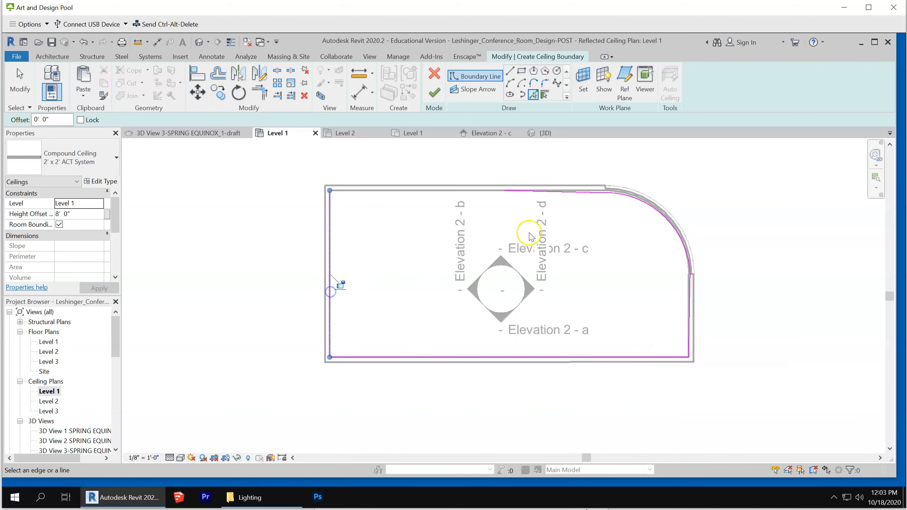
Shorten the off-axis boundary line along the upper wall by pulling its end away from the arc
scroll(688, 228, up, 2)
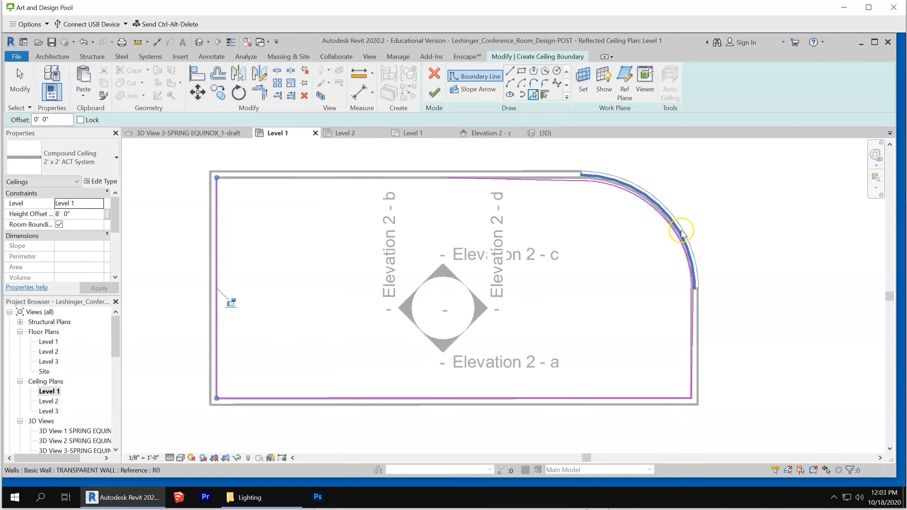
scroll(677, 226, down, 1)
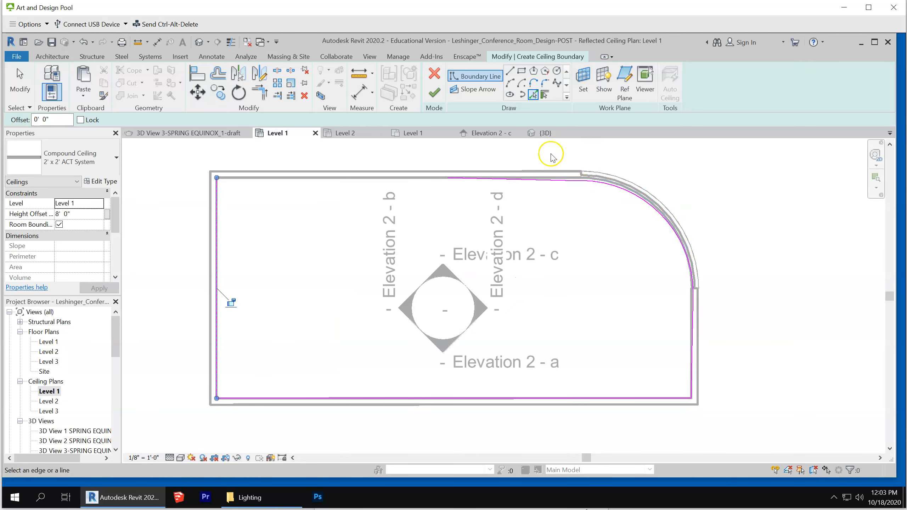
scroll(569, 176, up, 2)
scroll(571, 183, up, 1)
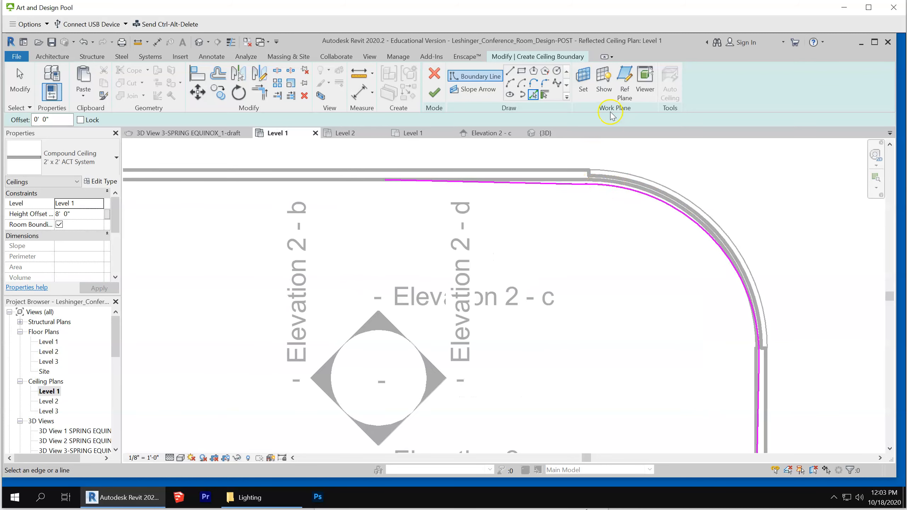
click(613, 188)
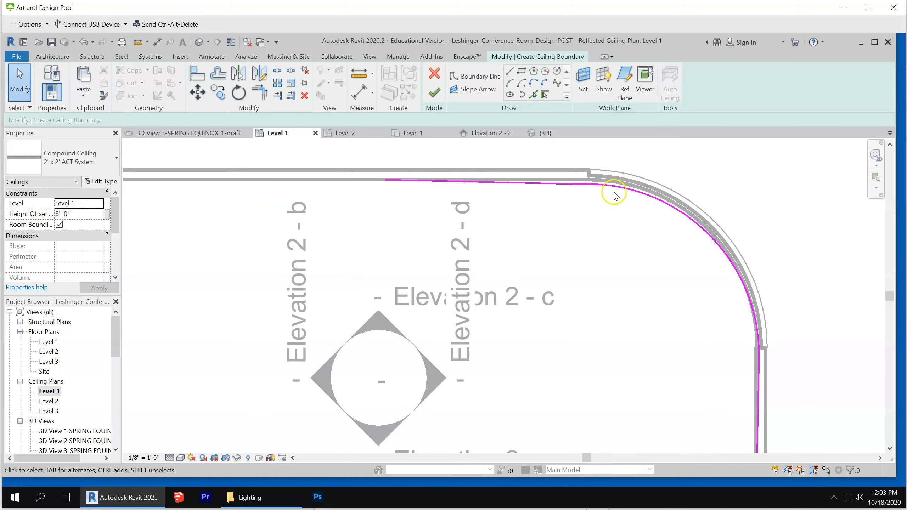
mouse_move(627, 182)
mouse_down()
mouse_move(621, 195)
mouse_move(622, 185)
mouse_move(557, 186)
mouse_up()
click(585, 212)
click(567, 187)
click(575, 215)
Make the radius dimension of the curved ceiling boundary line permanent
click(611, 187)
click(611, 187)
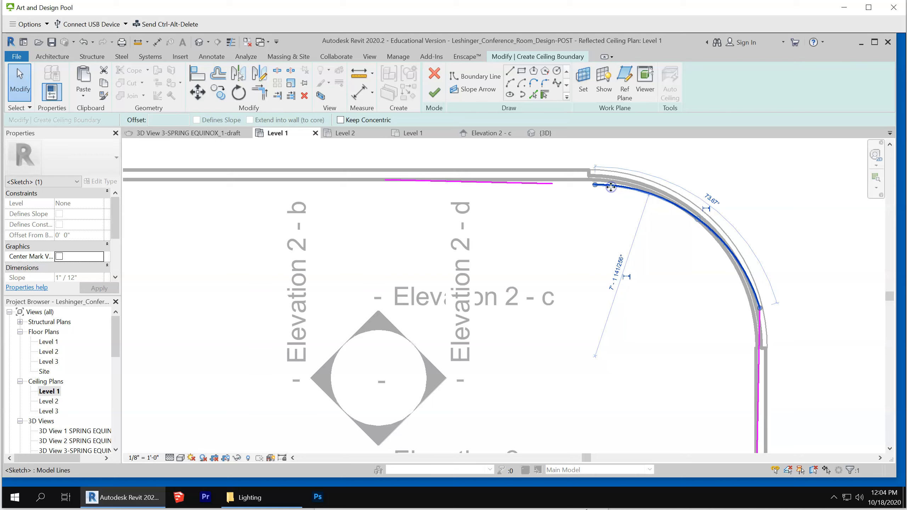
click(627, 277)
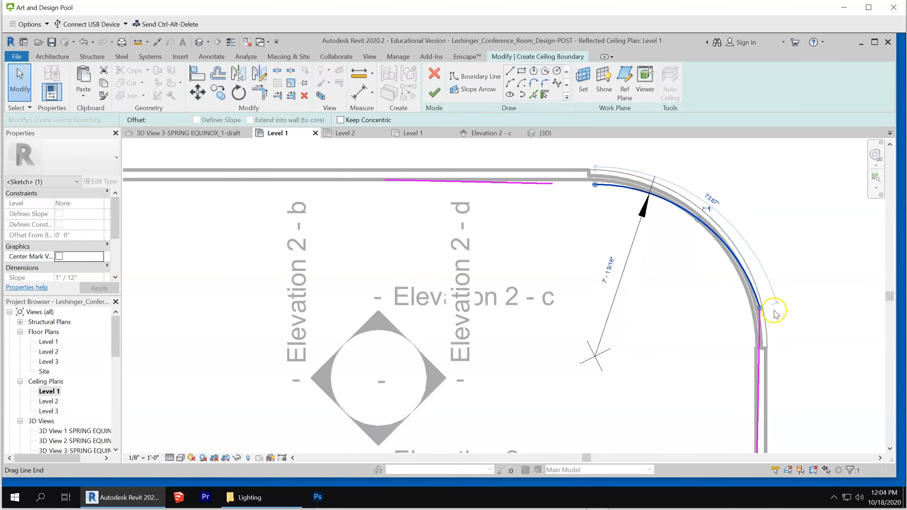
click(810, 295)
Delete the short off-axis boundary line along the upper wall
scroll(813, 280, down, 2)
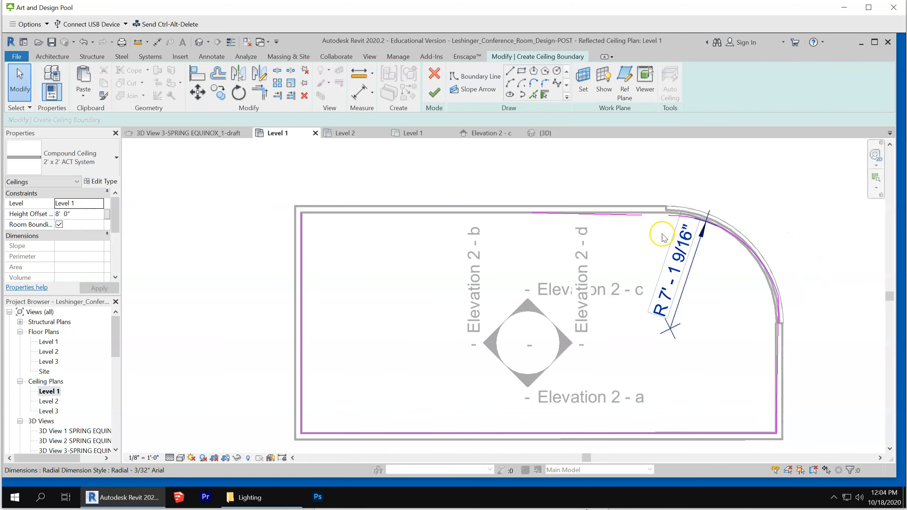
click(626, 216)
key(Delete)
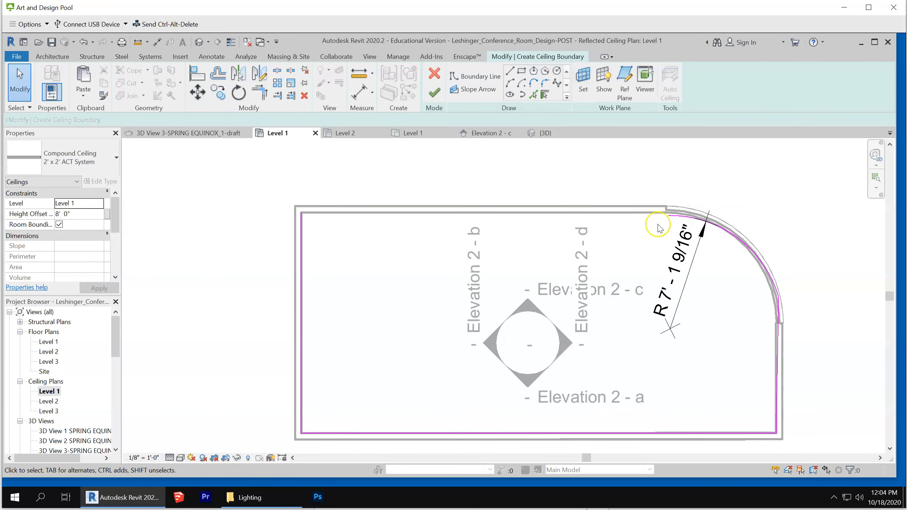
Draw a straight boundary line from the room's upper-left corner along the upper wall's inner face, stopping short of the arc
click(509, 71)
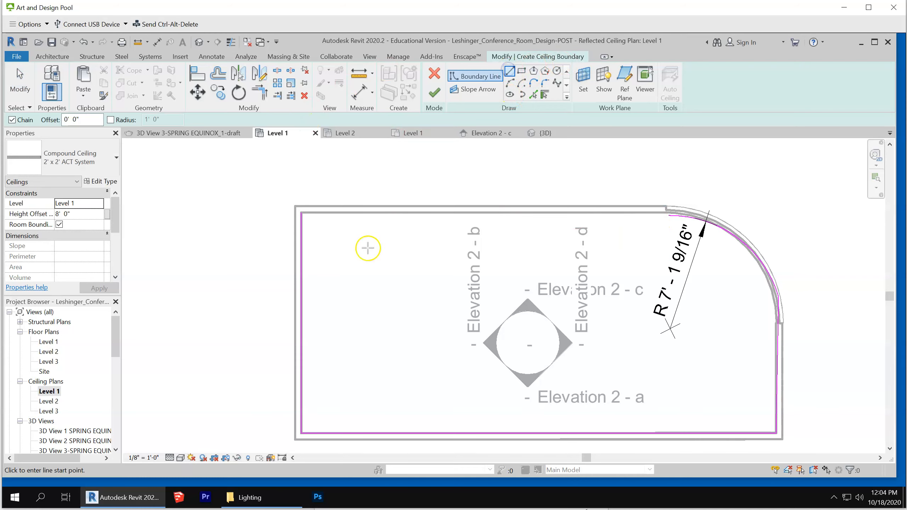
click(302, 213)
click(591, 213)
key(Escape)
key(Escape)
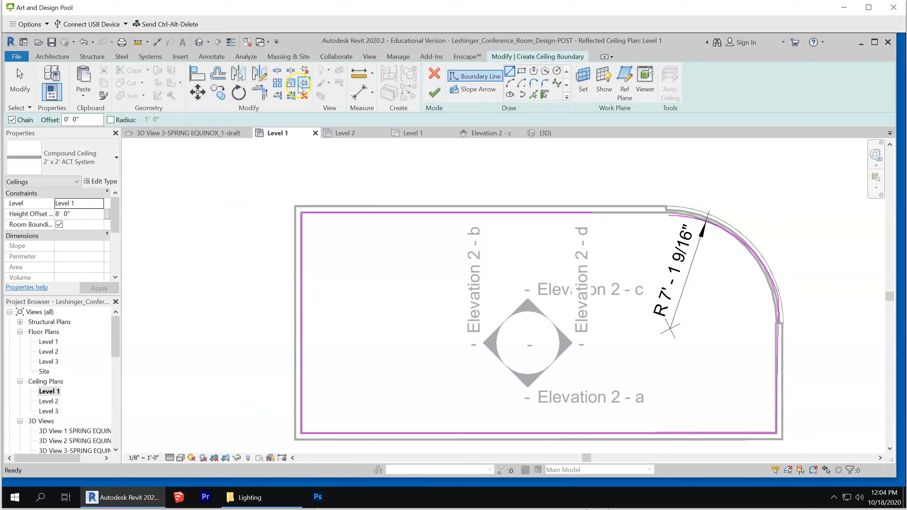
Try to trim or extend the upper boundary line and the curved boundary line to a corner
click(260, 93)
click(682, 215)
click(588, 213)
click(586, 213)
click(674, 218)
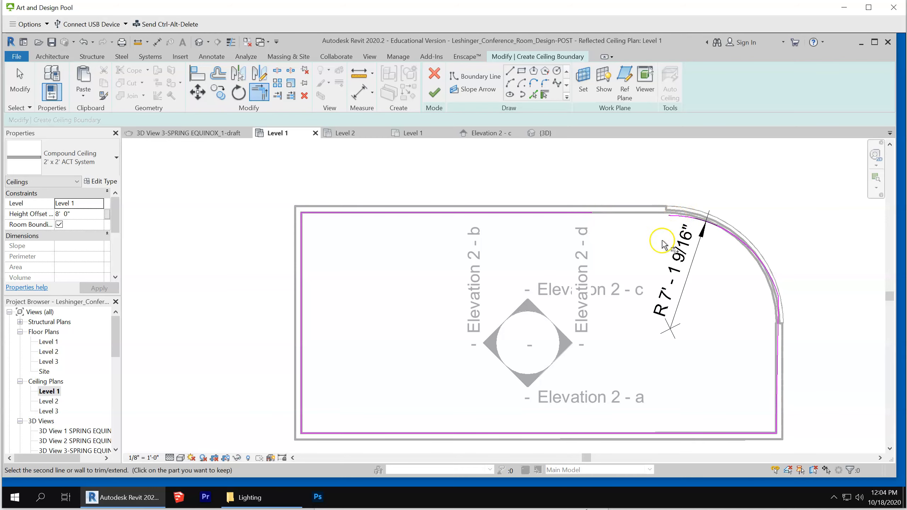
key(Escape)
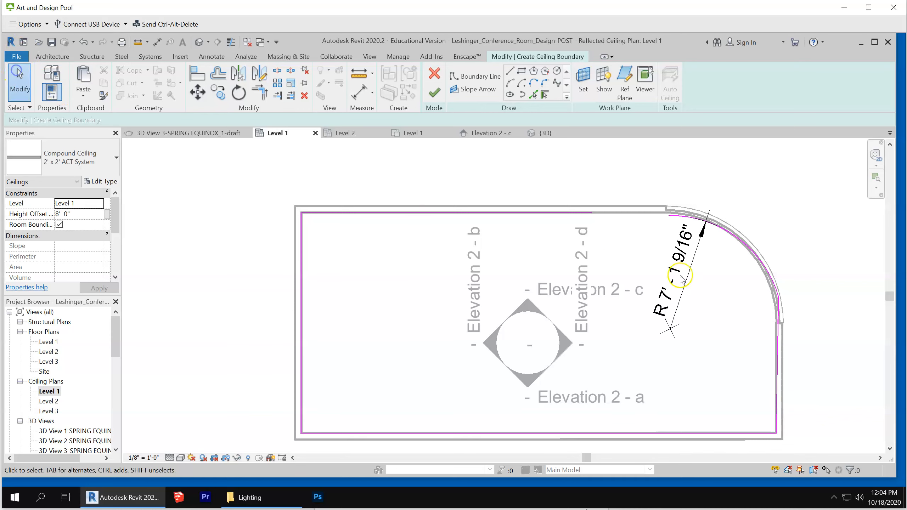
Shorten the upper end of the curved boundary line so the arc spans about 66°
scroll(680, 228, up, 2)
click(673, 202)
drag(664, 202, 685, 201)
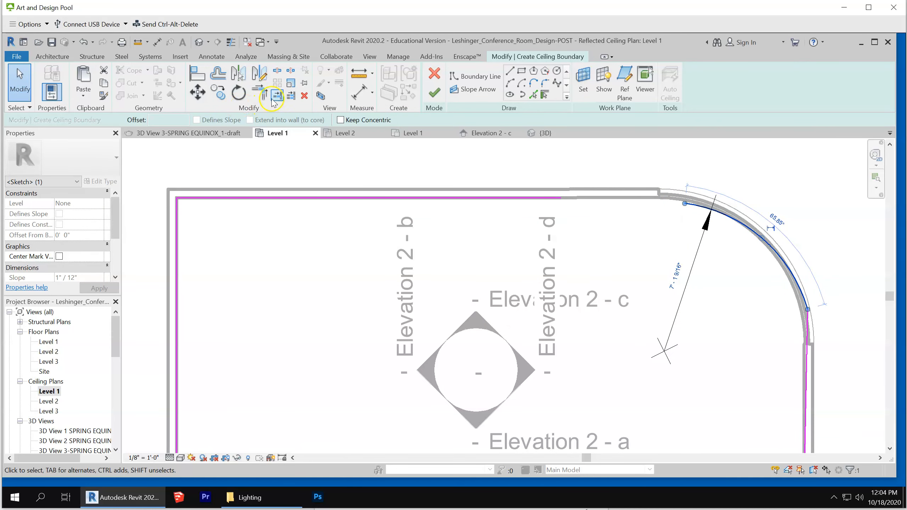
Try again to trim or extend the upper boundary line to meet the shortened arc
click(260, 93)
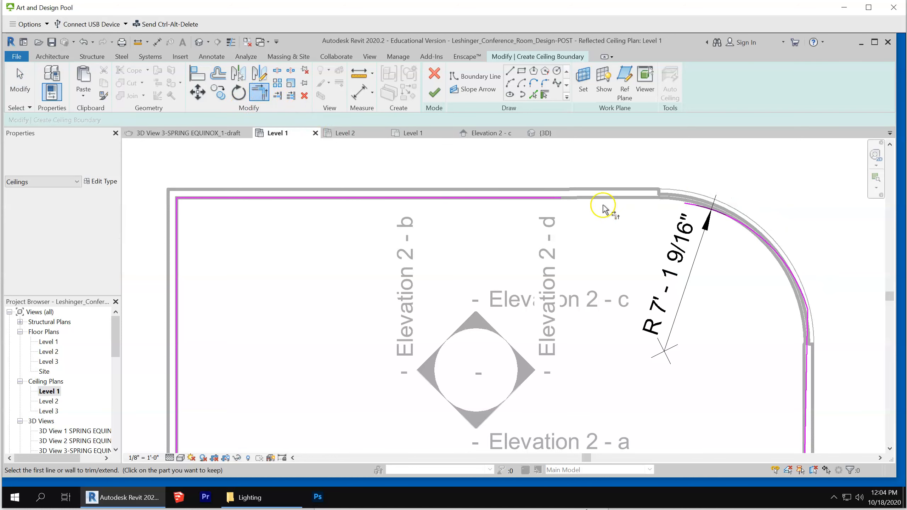
click(540, 203)
click(691, 208)
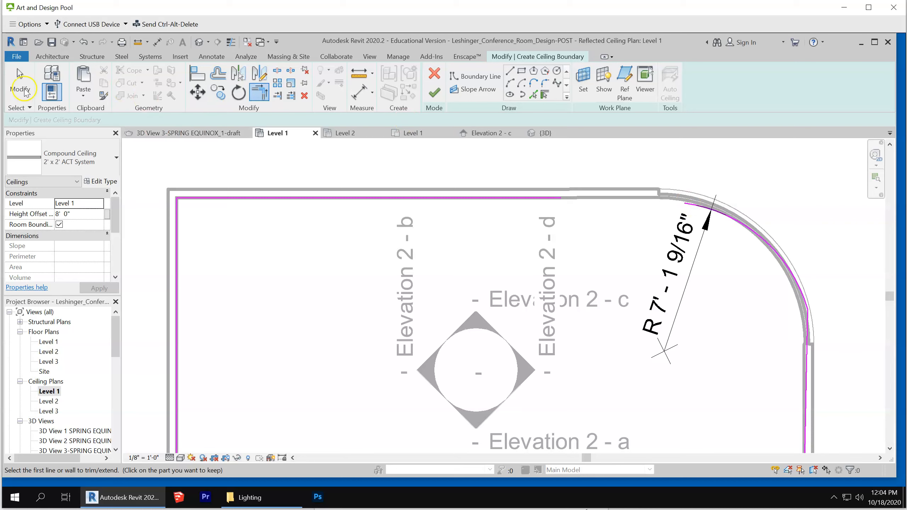
click(21, 68)
scroll(577, 204, up, 2)
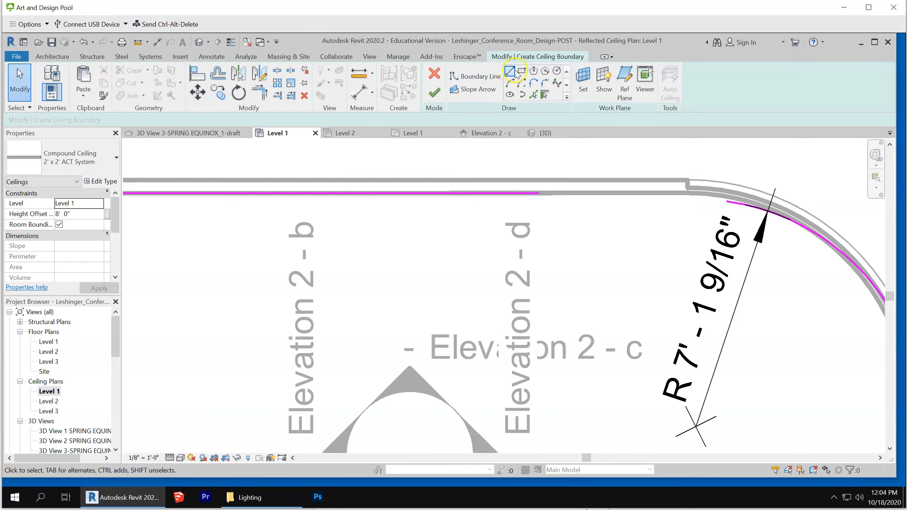
Draw a slanted boundary line about 3' 1 5/8" long from the arc's upper end to the upper wall, continuing about 2' 10" along its inner face
click(474, 76)
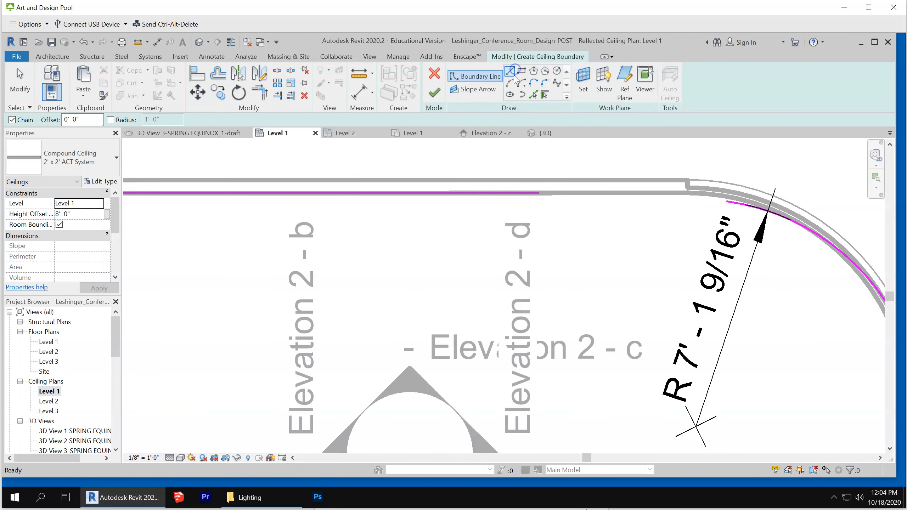
click(726, 202)
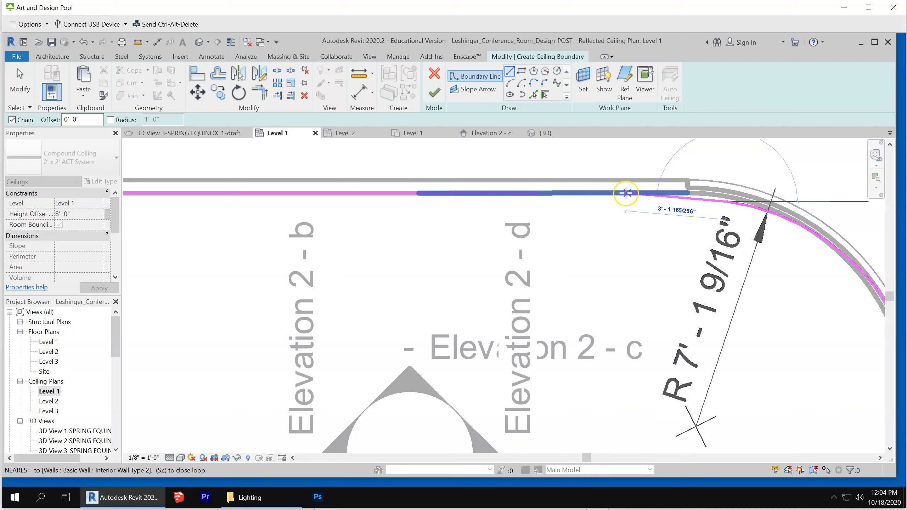
click(626, 193)
click(537, 193)
scroll(587, 148, down, 4)
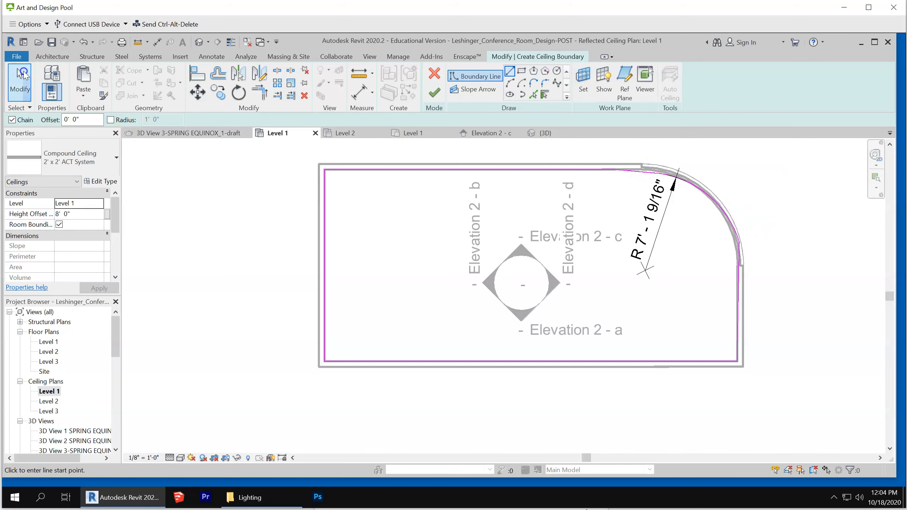
click(24, 74)
Try to finish the ceiling sketch and inspect where the boundary loop is open along the upper wall
click(435, 94)
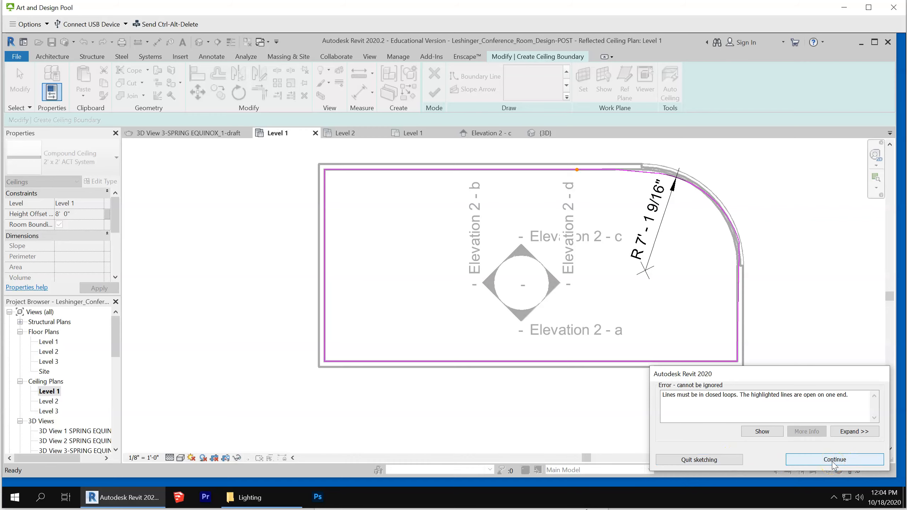
click(762, 431)
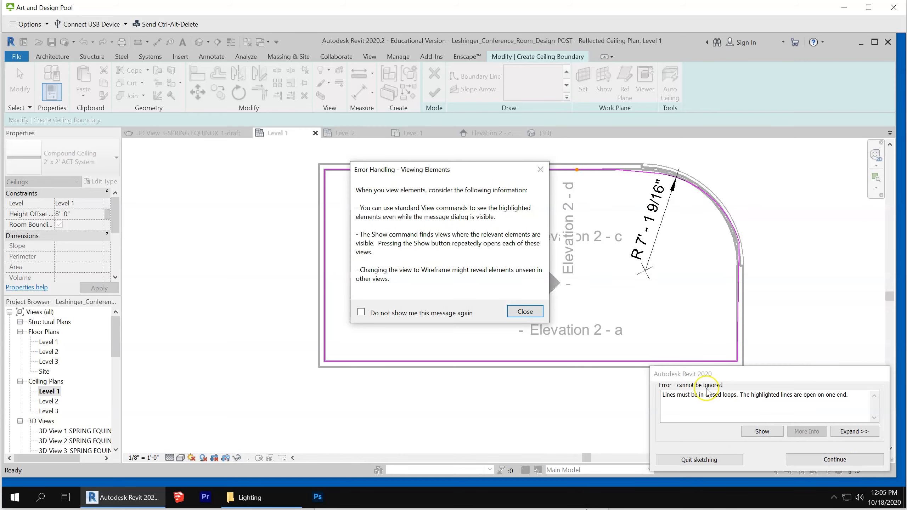
click(524, 312)
scroll(710, 347, up, 2)
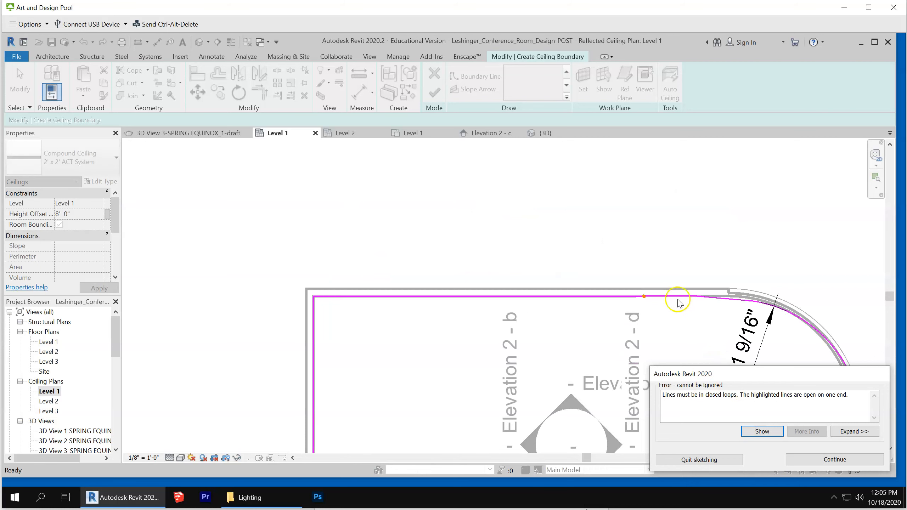
scroll(678, 302, up, 3)
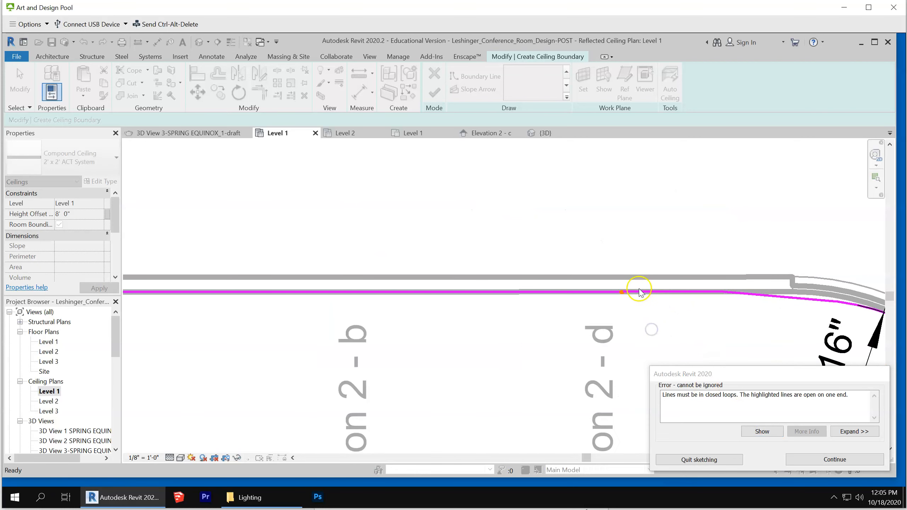
click(835, 459)
Delete the short boundary segment on the upper wall between the long upper line and the slanted line
click(700, 366)
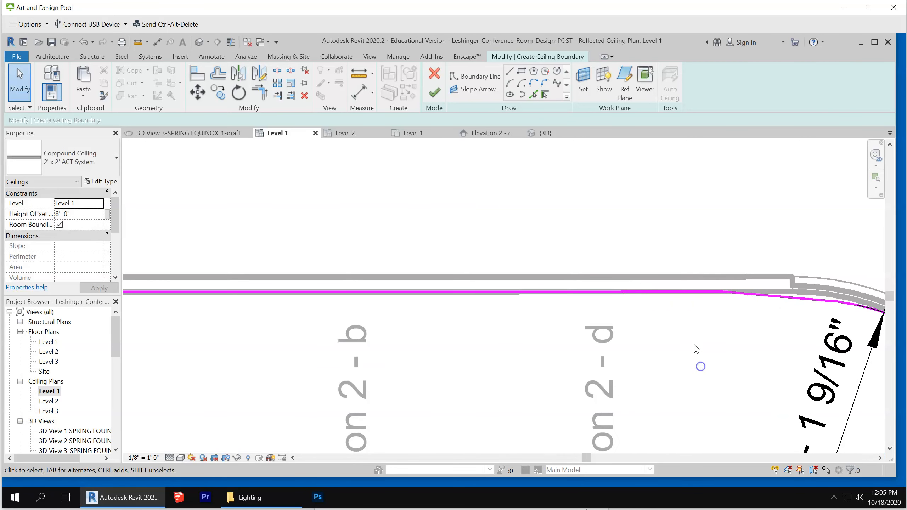
click(662, 298)
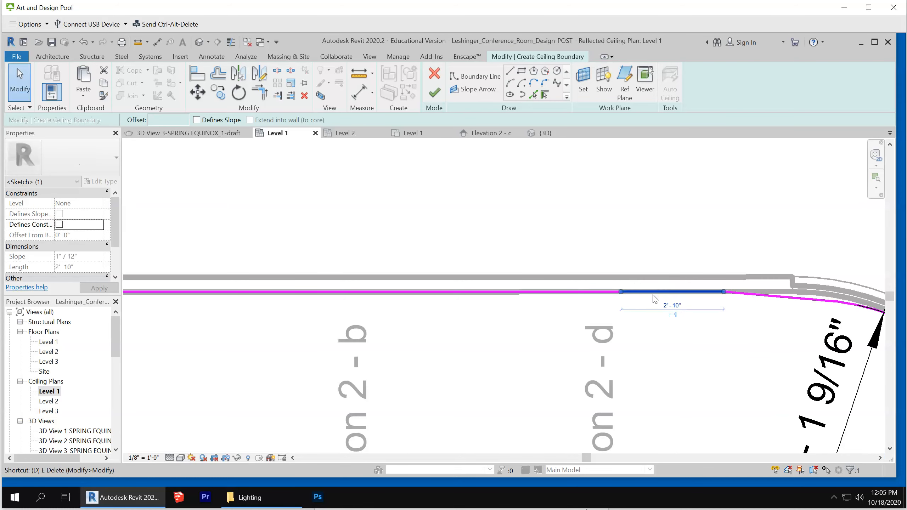
key(Delete)
Trim or extend the long upper boundary line to a corner with the slanted line and finish the ceiling sketch
key(t)
key(r)
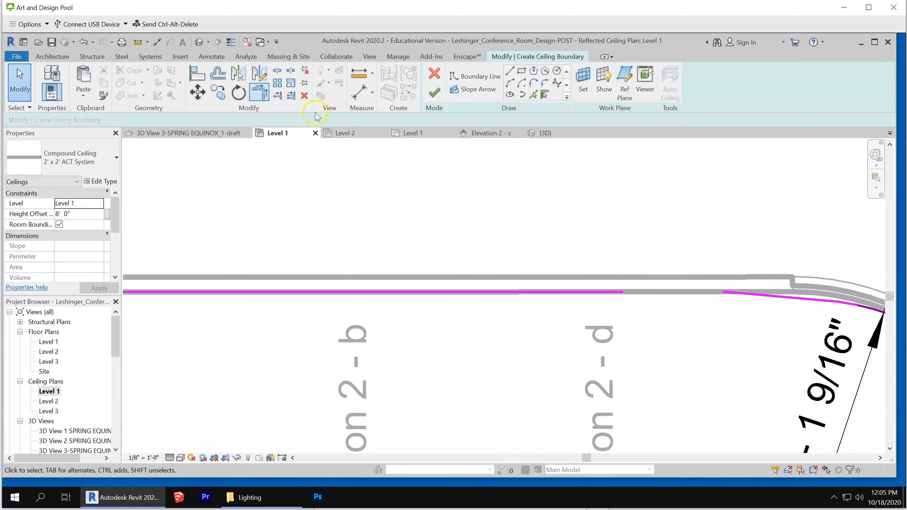
click(256, 91)
click(573, 293)
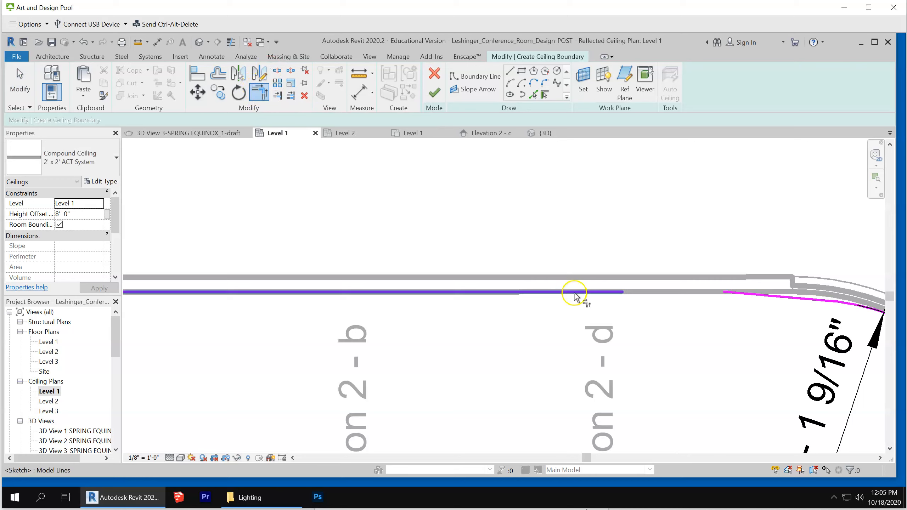
click(765, 299)
scroll(591, 197, down, 4)
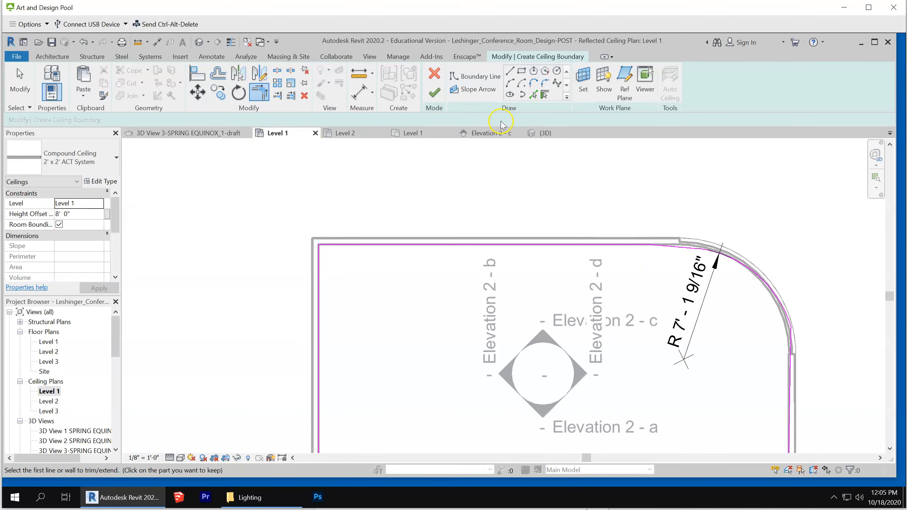
click(434, 93)
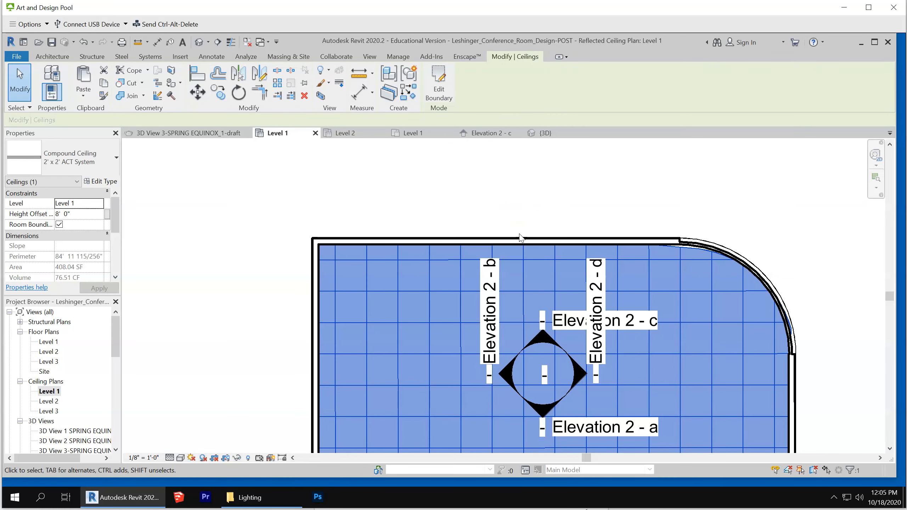
Set the height offset of the 2' x 2' ACT System ceiling to 9' from Level 1
scroll(488, 173, down, 1)
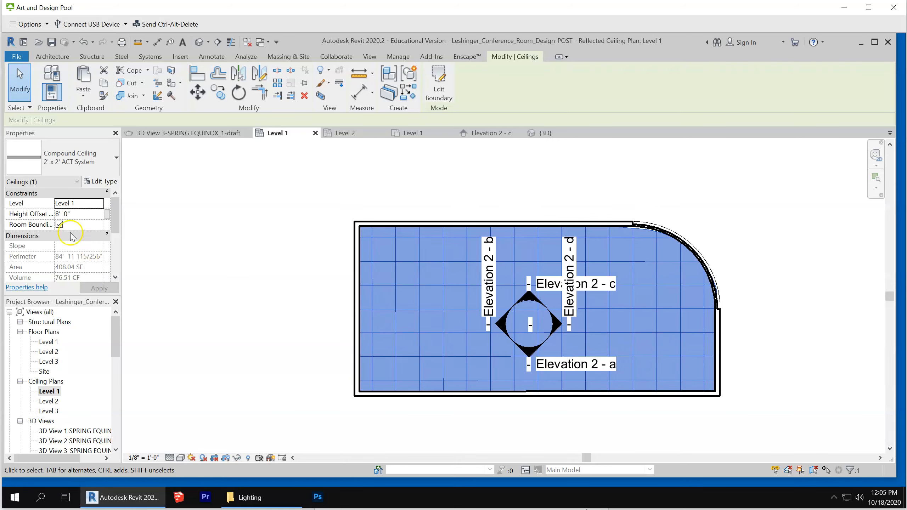
click(81, 214)
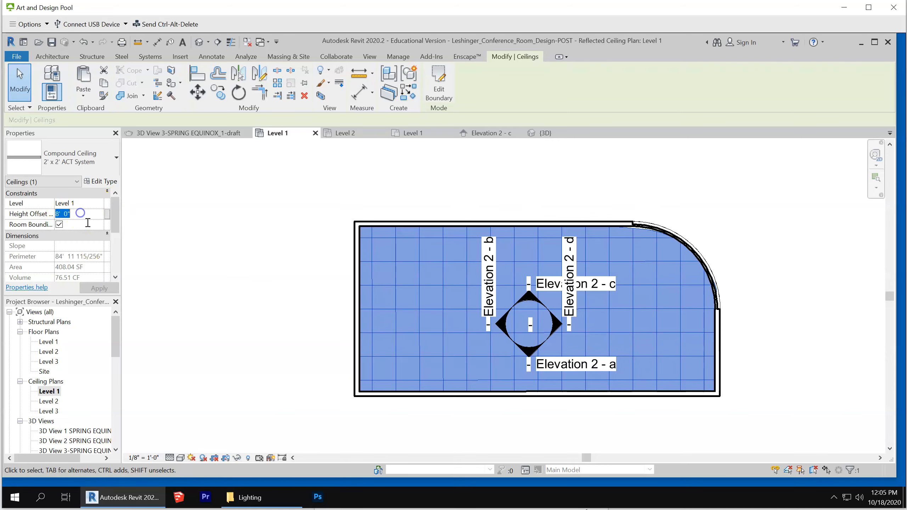
text(9)
click(100, 287)
click(203, 288)
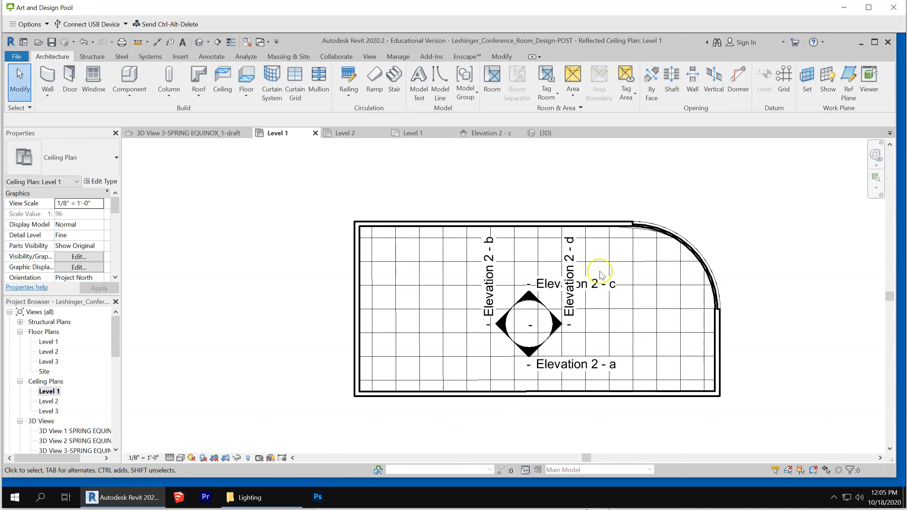
Copy all sketch lines of the ACT ceiling's boundary to the clipboard and leave the boundary edit without changing it
click(522, 240)
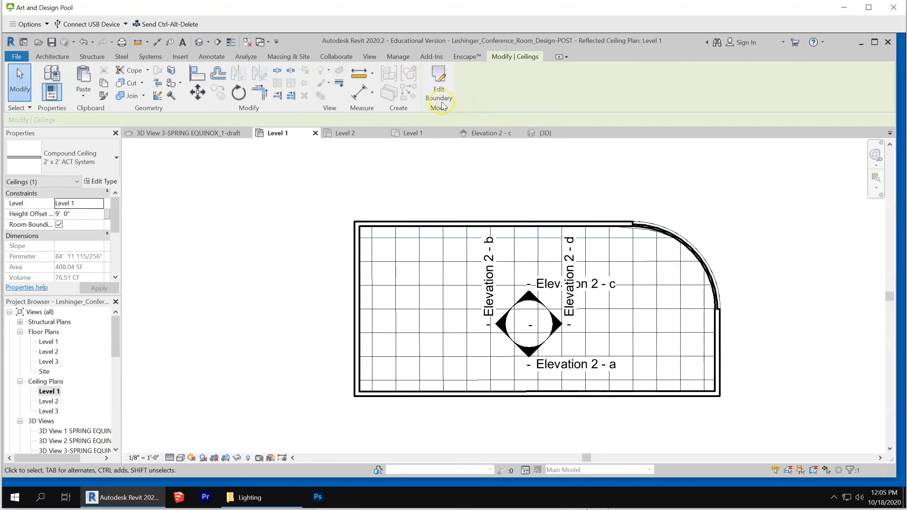
click(439, 82)
mouse_move(311, 180)
mouse_down()
mouse_move(820, 418)
mouse_move(778, 429)
mouse_up()
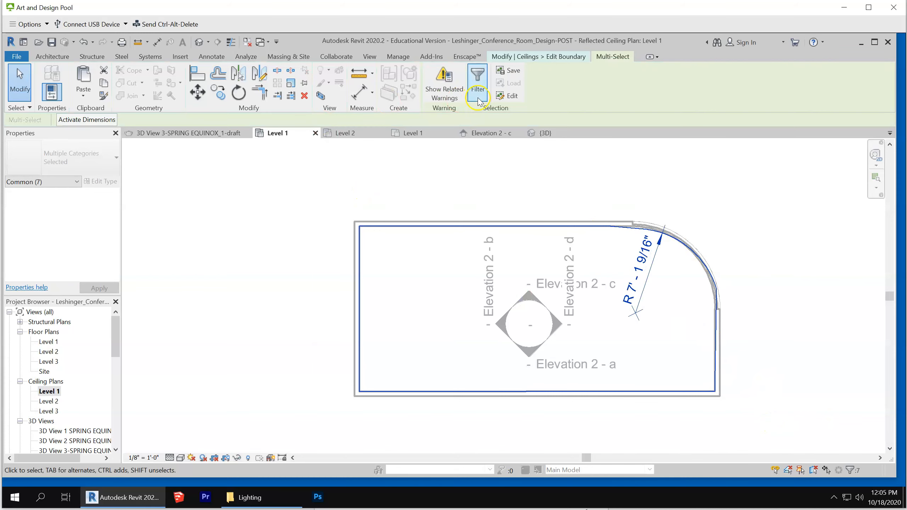
click(406, 163)
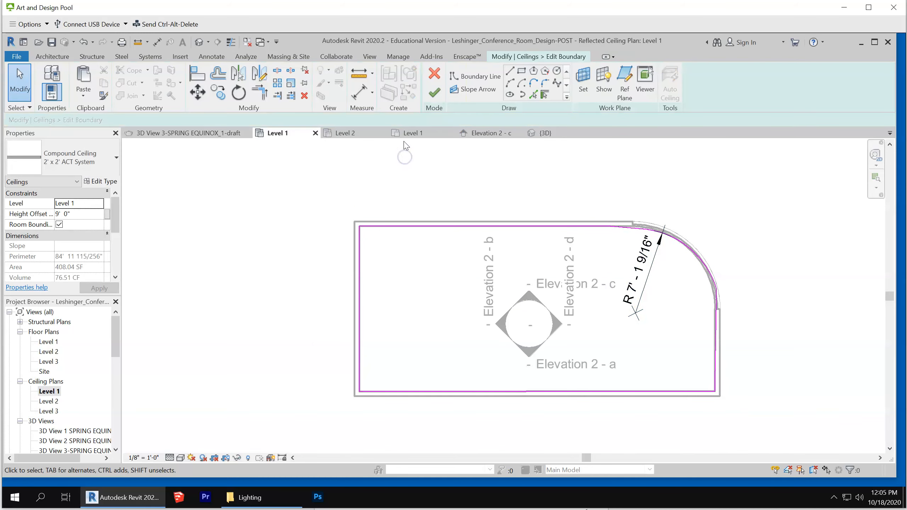
click(434, 75)
click(280, 244)
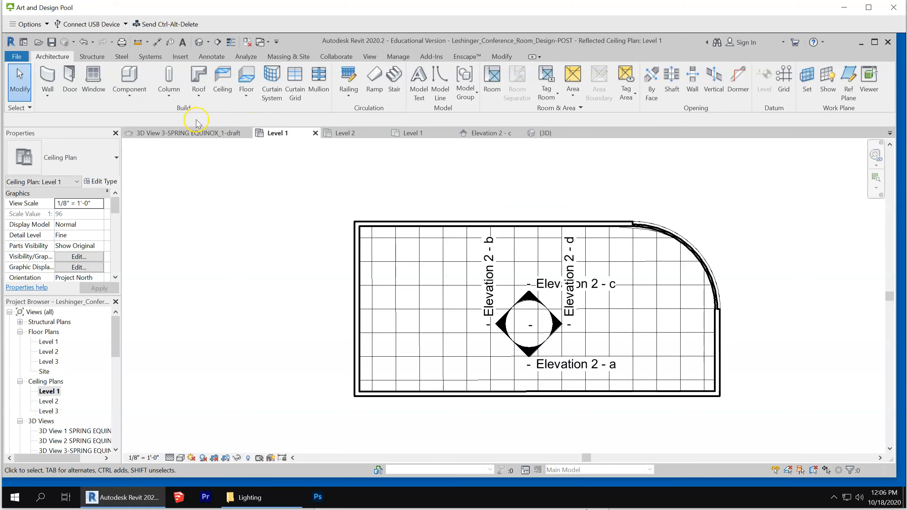
Start a sketched ceiling of the compound type GWB on Mtl. Stud on Level 1
click(222, 78)
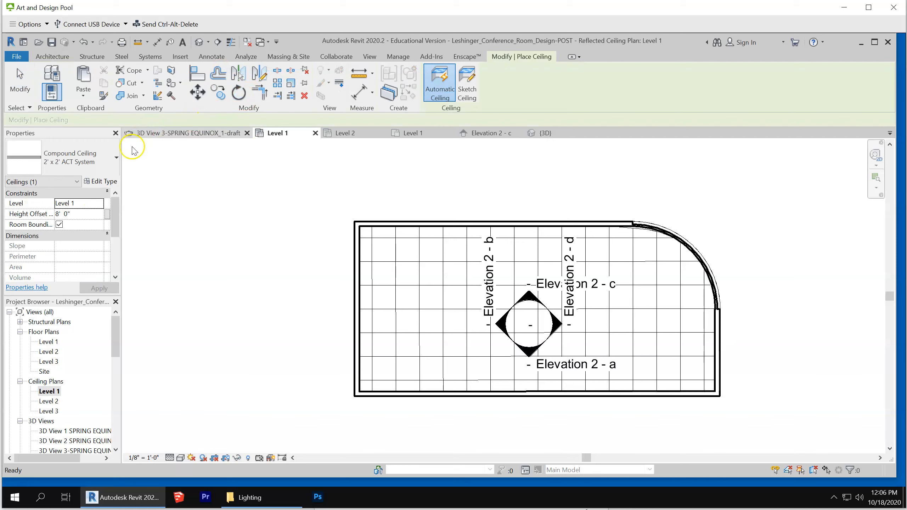
click(95, 147)
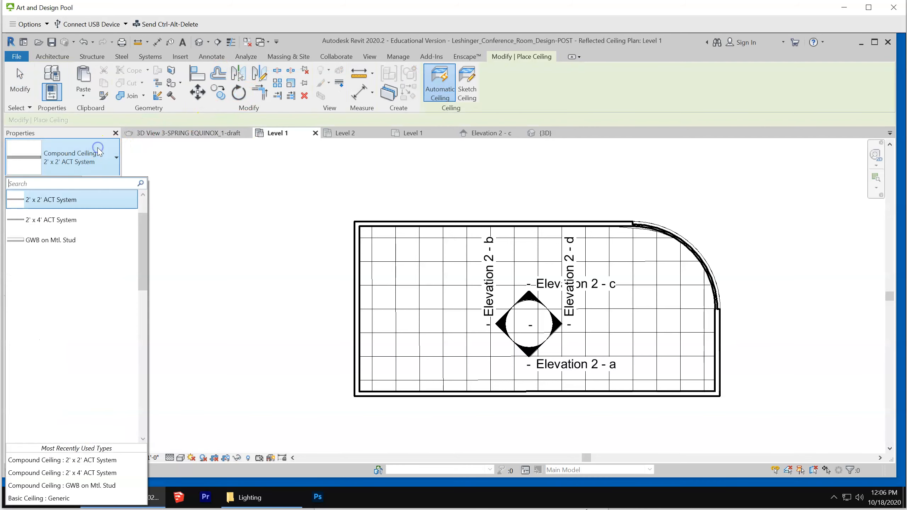
click(70, 246)
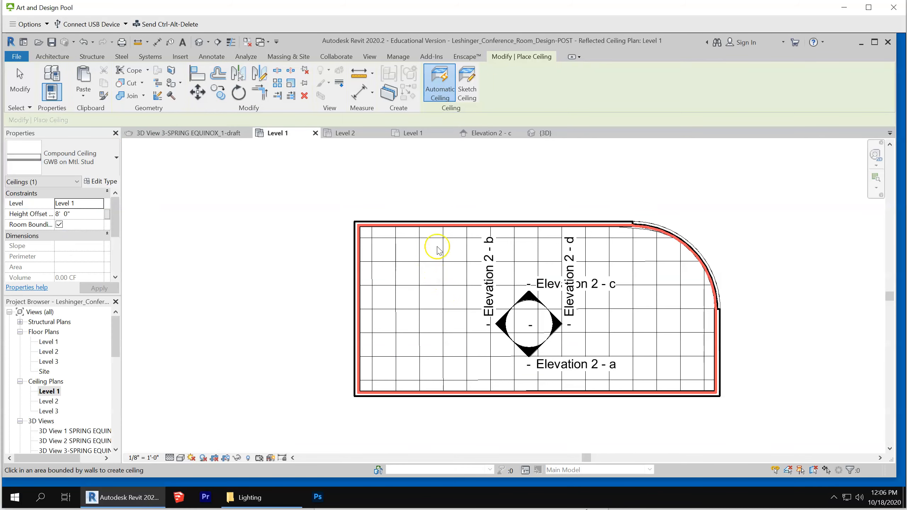
click(466, 84)
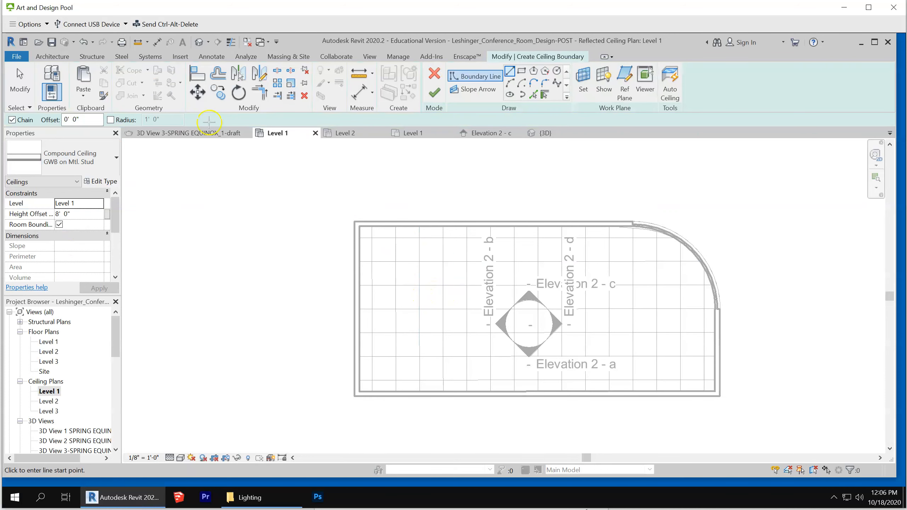
Paste the copied boundary lines into the new ceiling sketch, aligned to the current view
click(83, 96)
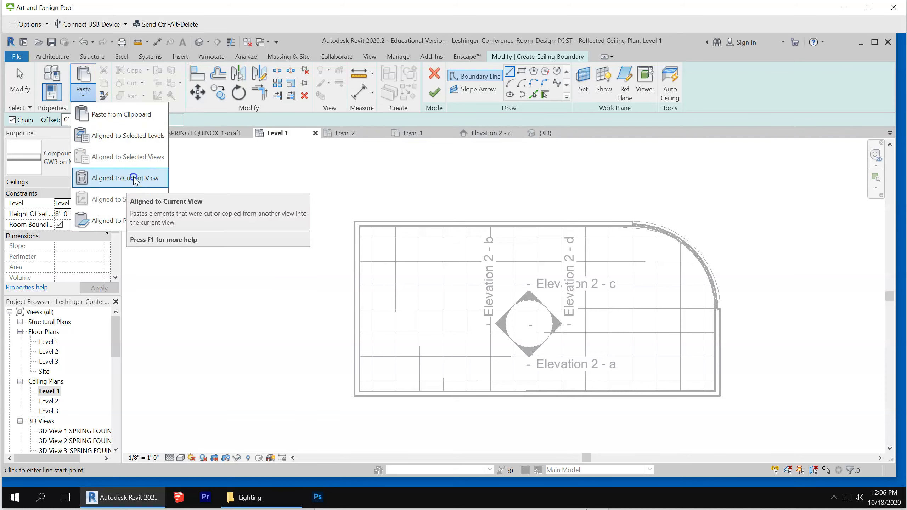
click(144, 178)
click(802, 380)
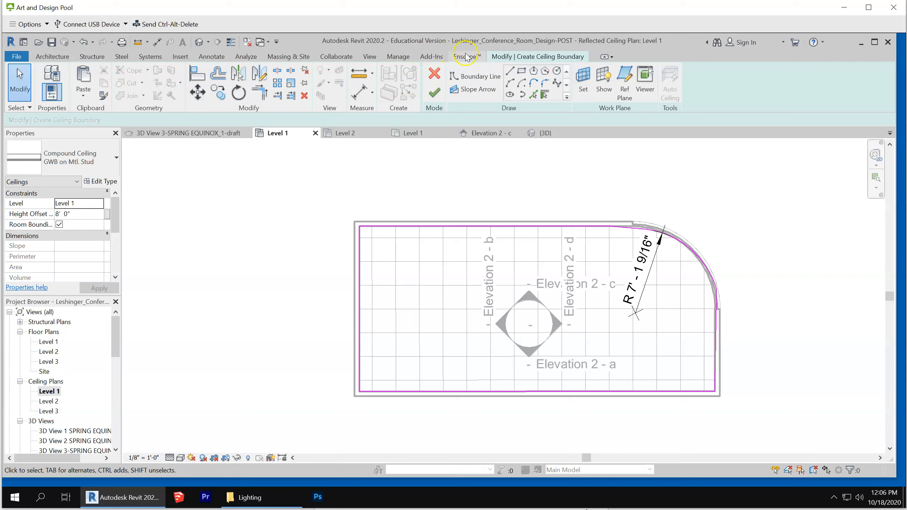
Offset copies of the upper, curved, right, lower and left boundary lines 1' 6" toward the inside of the room
click(216, 77)
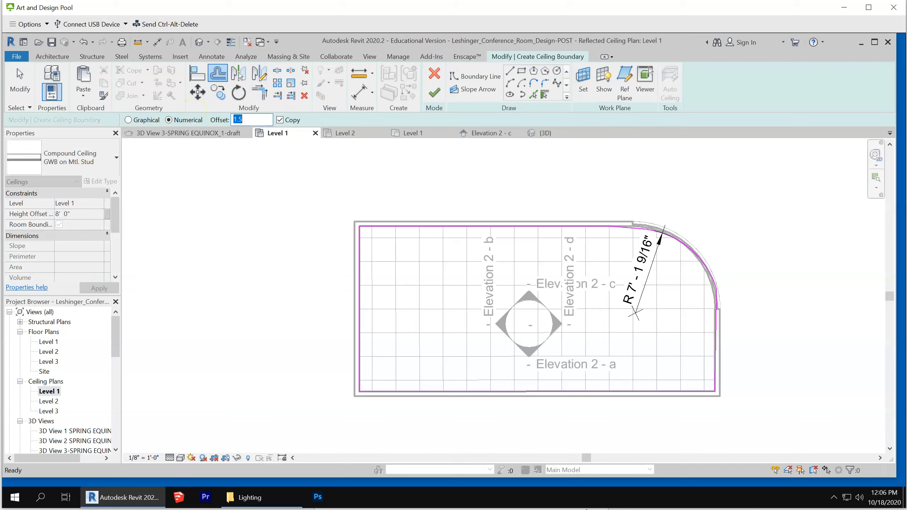
click(522, 229)
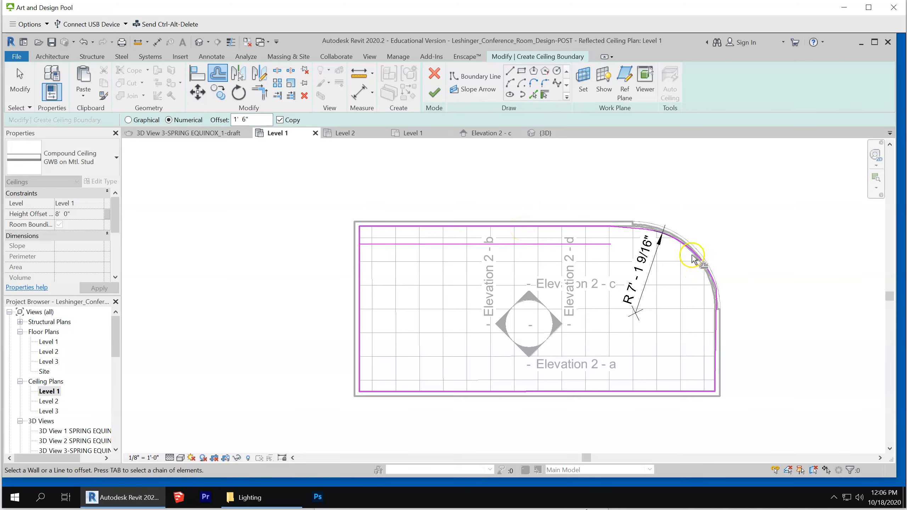
click(704, 301)
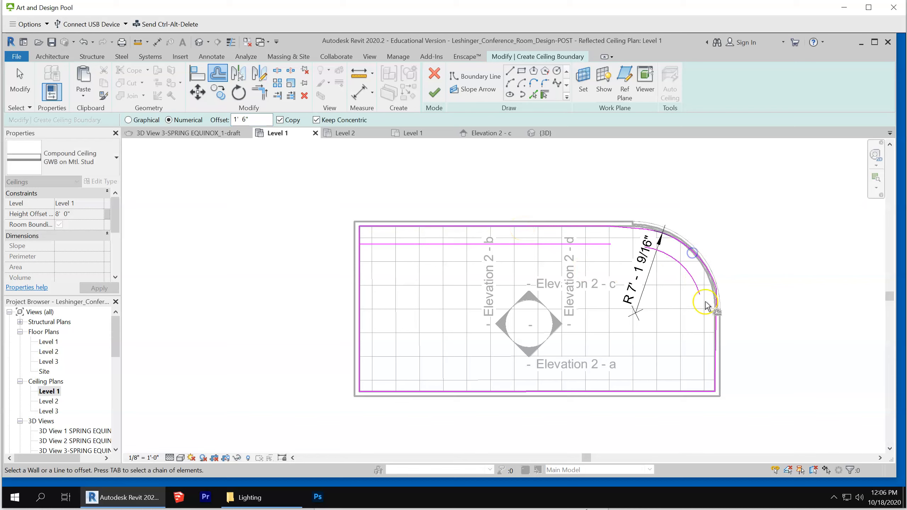
click(713, 366)
click(633, 392)
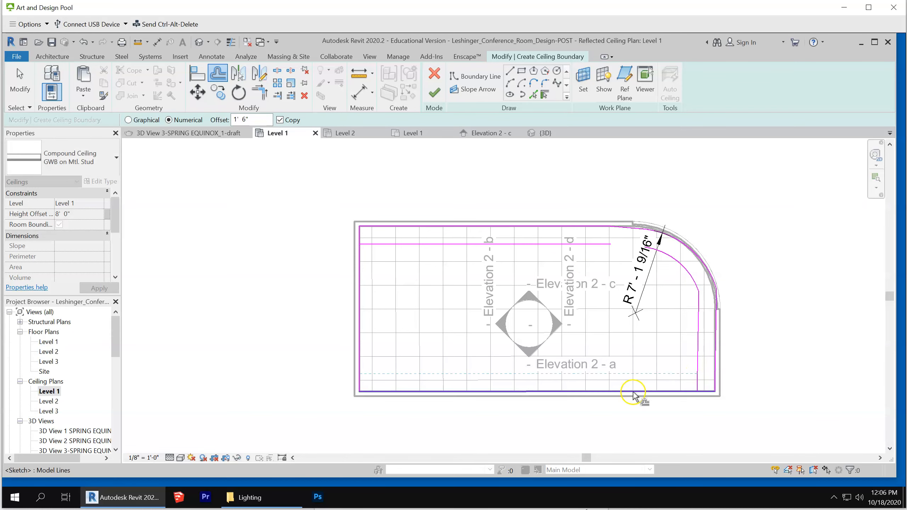
click(632, 392)
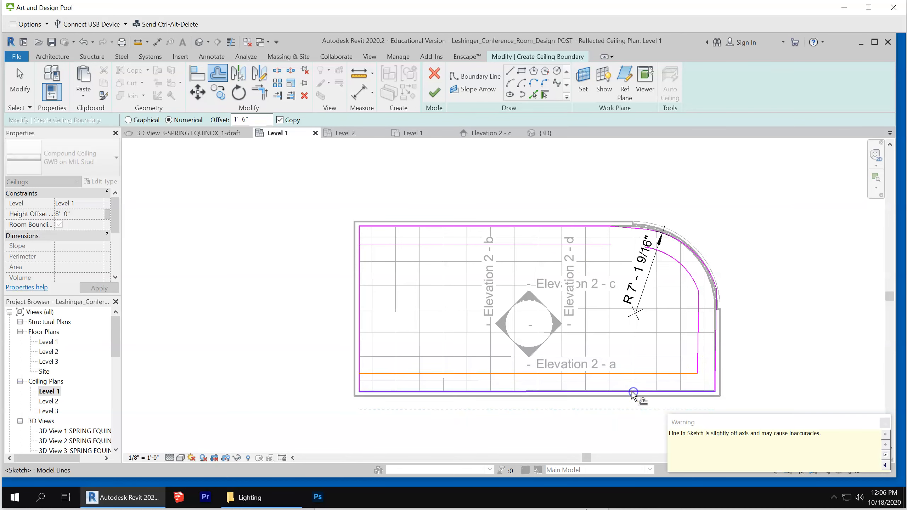
click(361, 339)
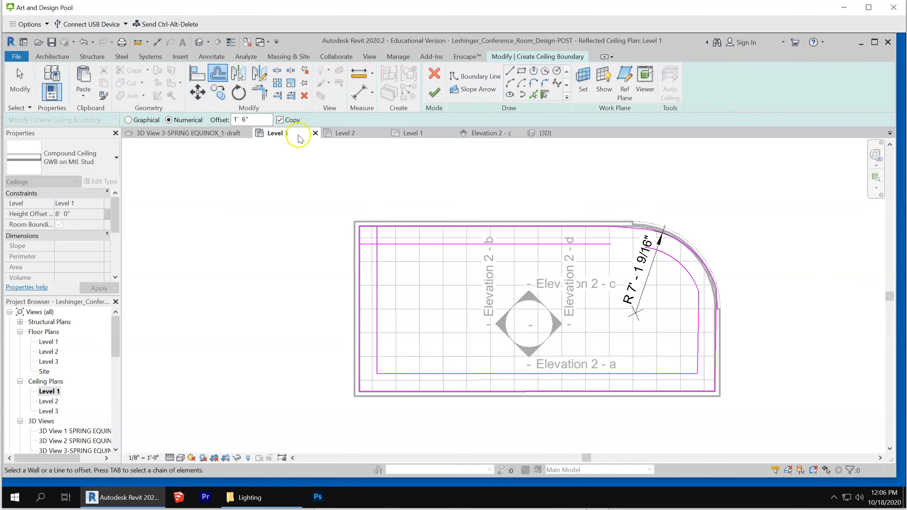
Trim the offset left and upper lines to a corner at the inner loop's upper left
click(259, 91)
click(377, 260)
click(390, 244)
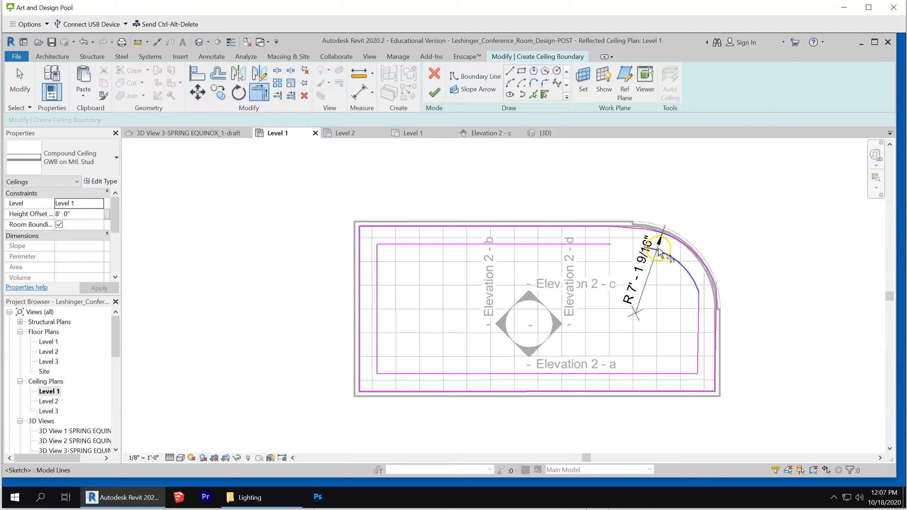
Try to trim the offset upper line and the offset curve of the inner loop to a corner
click(603, 244)
click(660, 250)
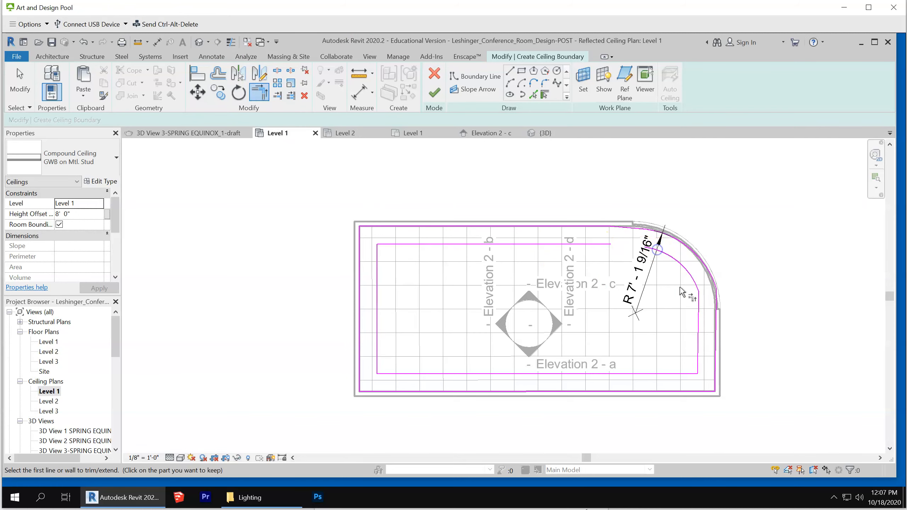
click(682, 374)
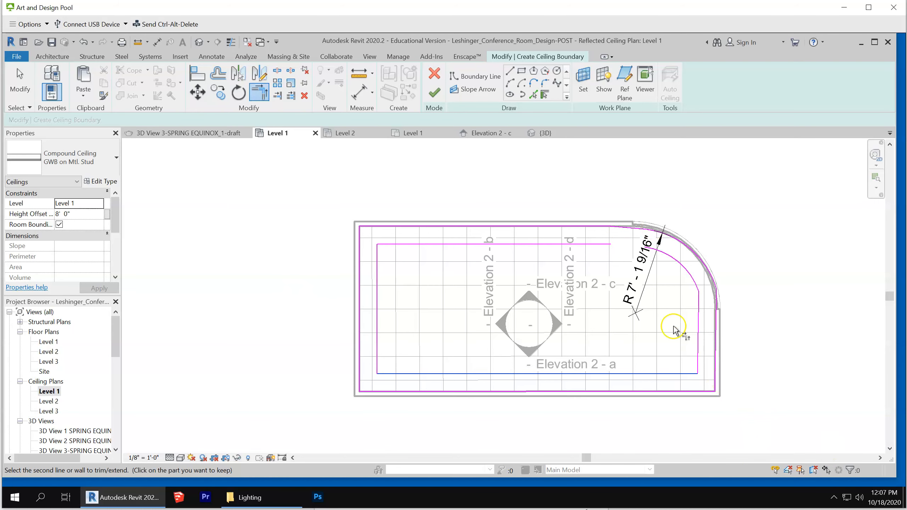
Draw a boundary line about 2' 2" long from the offset curve's upper end toward the offset upper line, parallel to the outer slanted line
scroll(641, 255, up, 4)
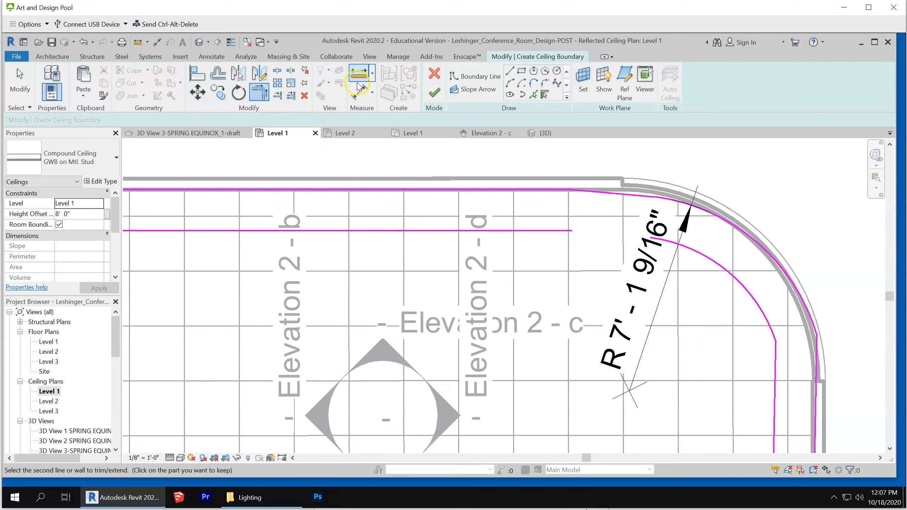
click(515, 76)
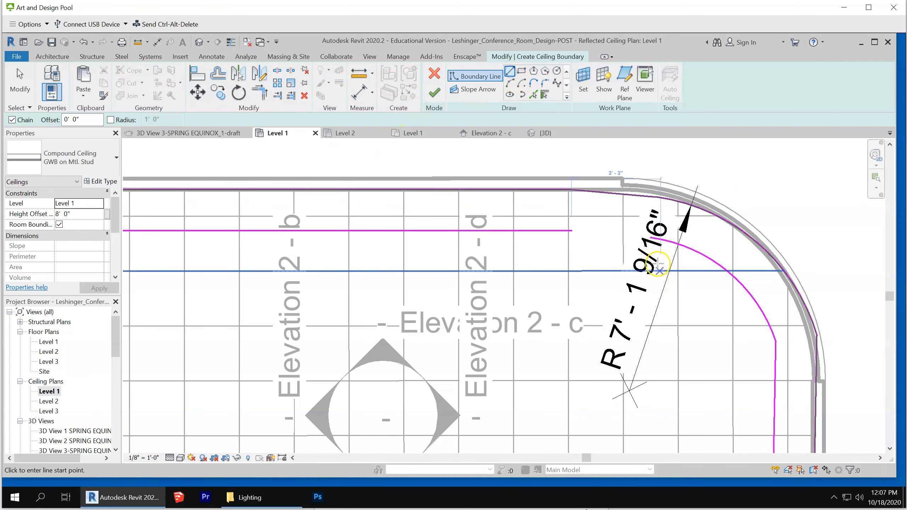
click(650, 238)
click(590, 232)
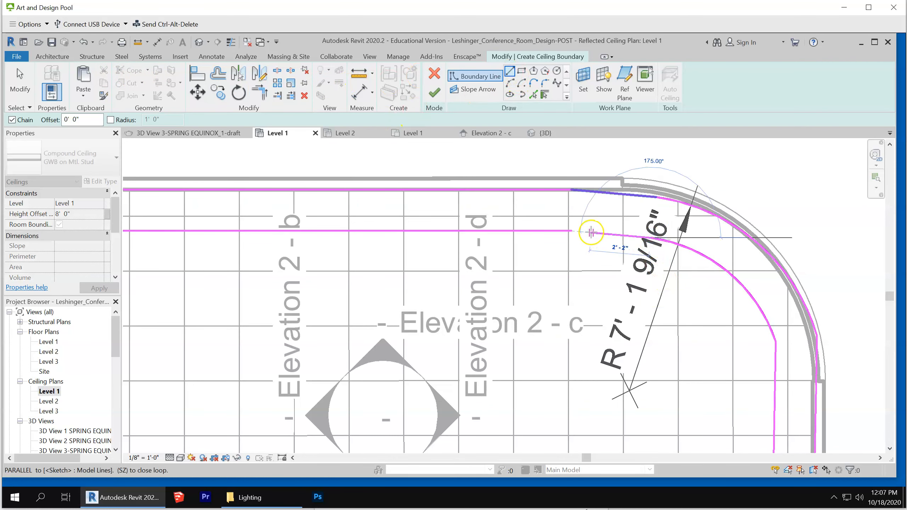
click(590, 231)
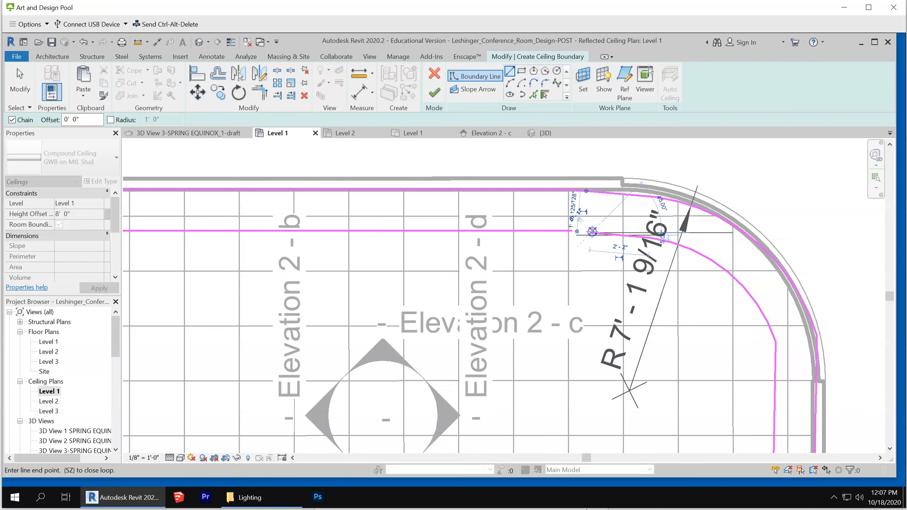
key(Escape)
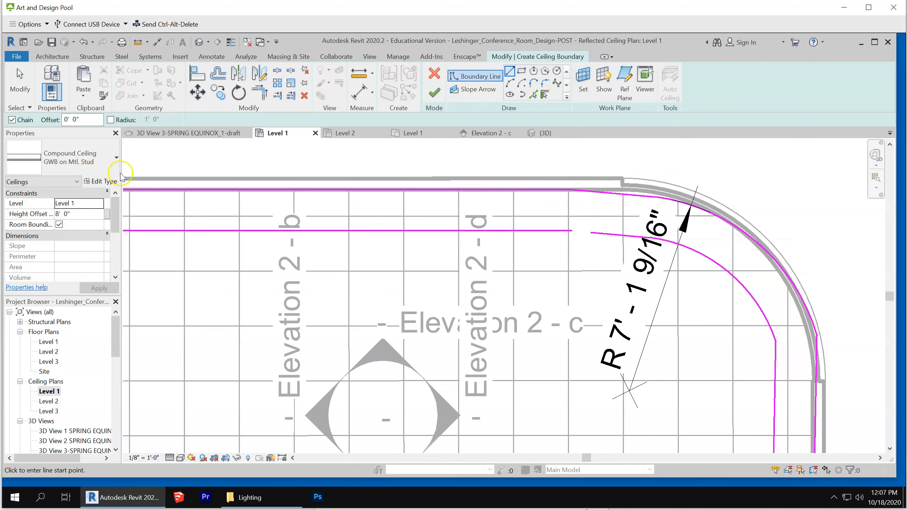
Trim/extend the offset upper line and the new short line to a corner, closing the inner loop
click(257, 91)
click(551, 231)
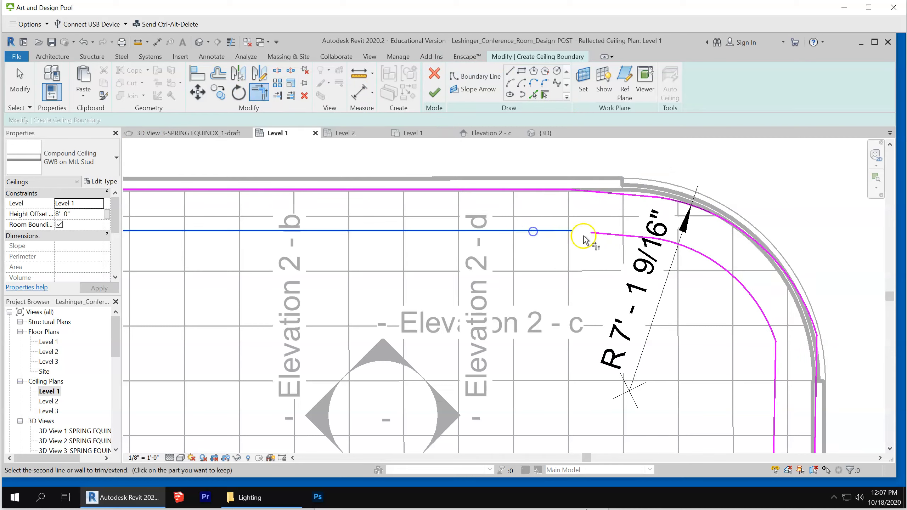
click(601, 236)
scroll(671, 186, down, 3)
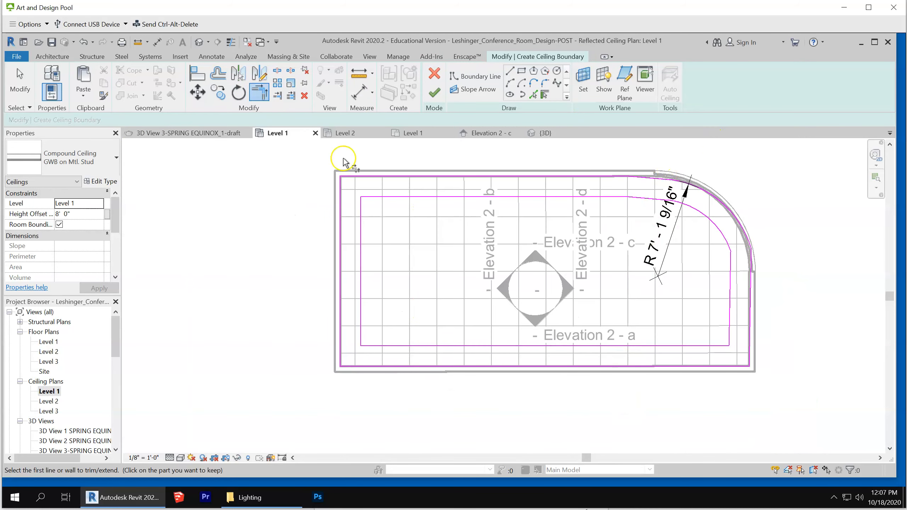
Finish the GWB border ceiling sketch and clear the selection
click(434, 93)
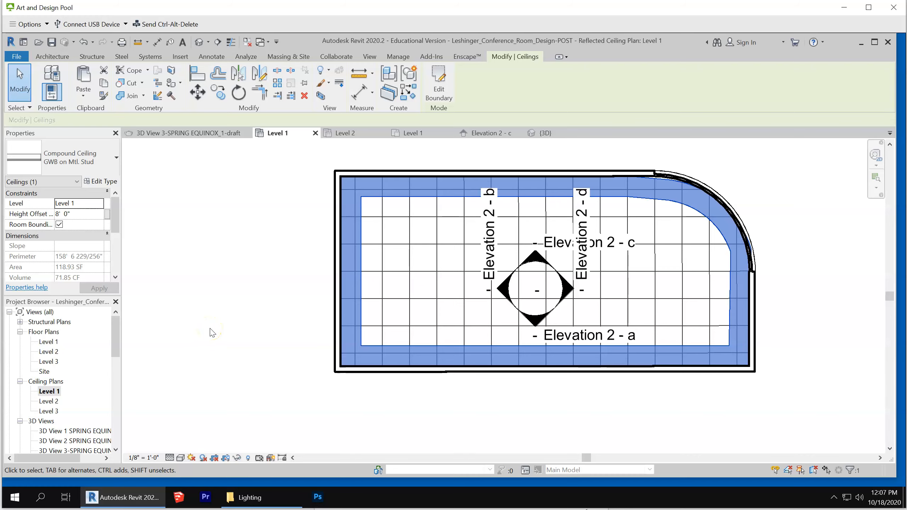
scroll(293, 309, down, 5)
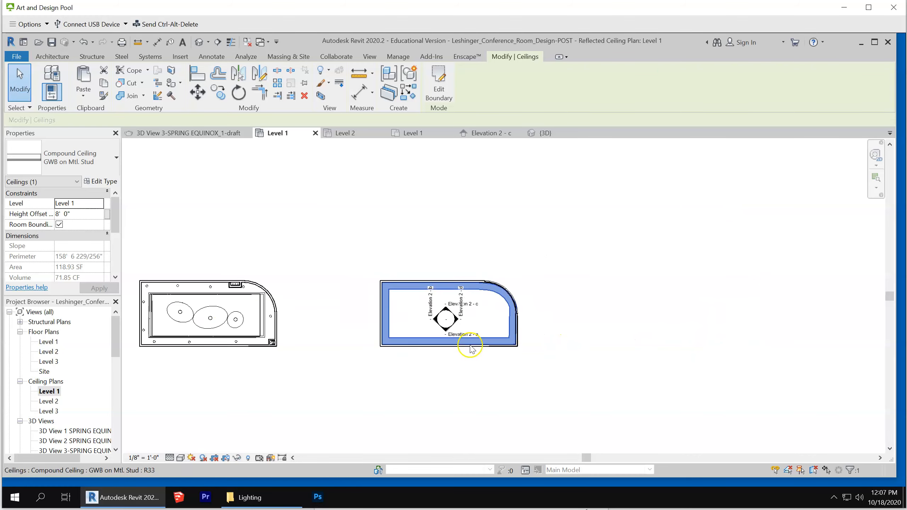
click(360, 243)
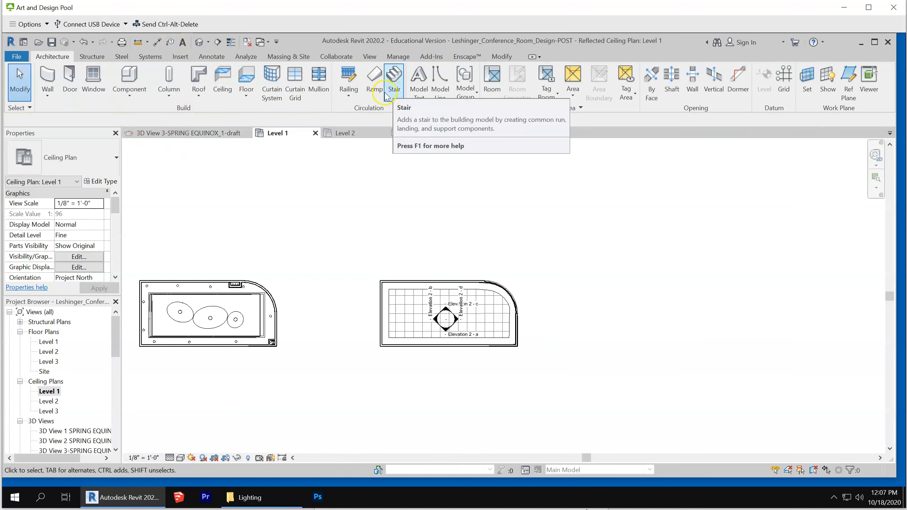
Create a vertical building section through the copied conference room, running from above its upper wall to below its lower wall
click(217, 61)
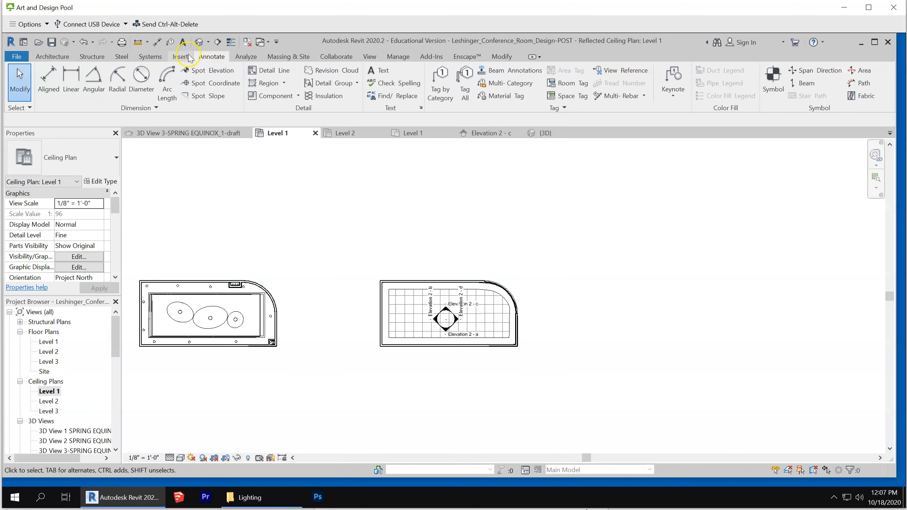
click(371, 56)
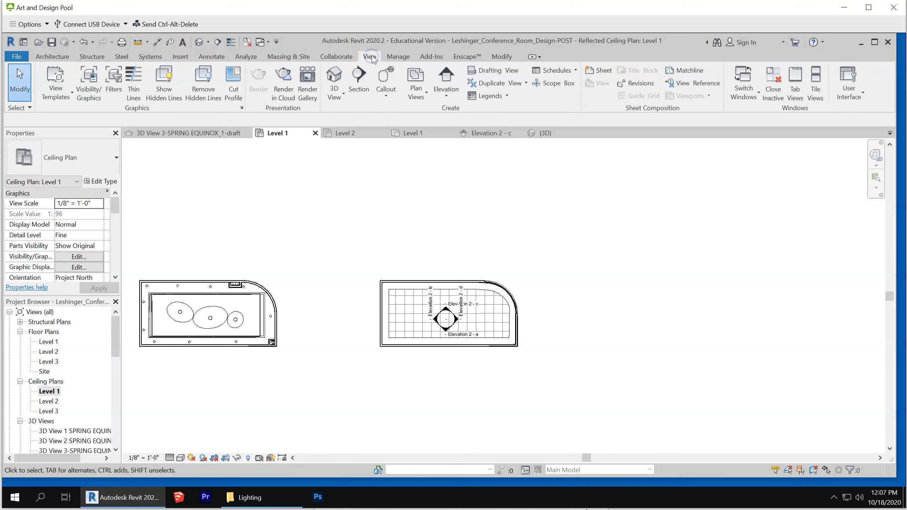
click(357, 79)
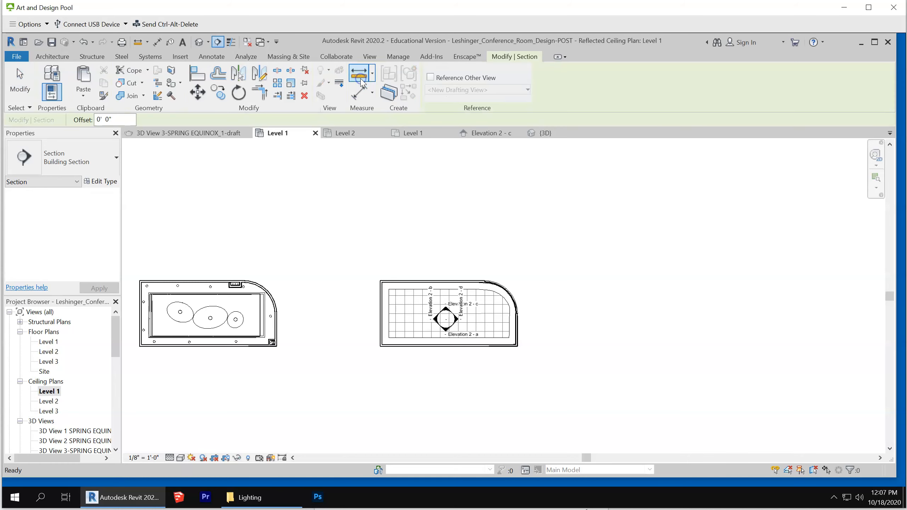
click(454, 254)
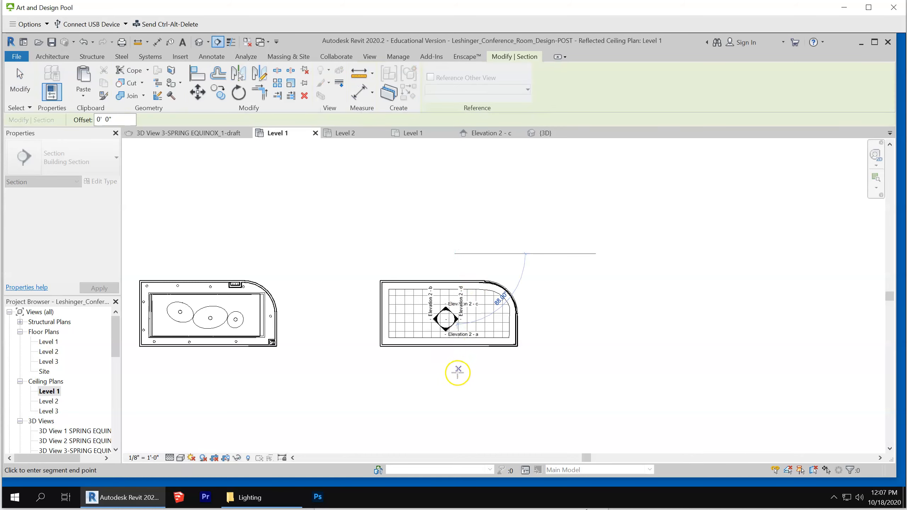
click(457, 377)
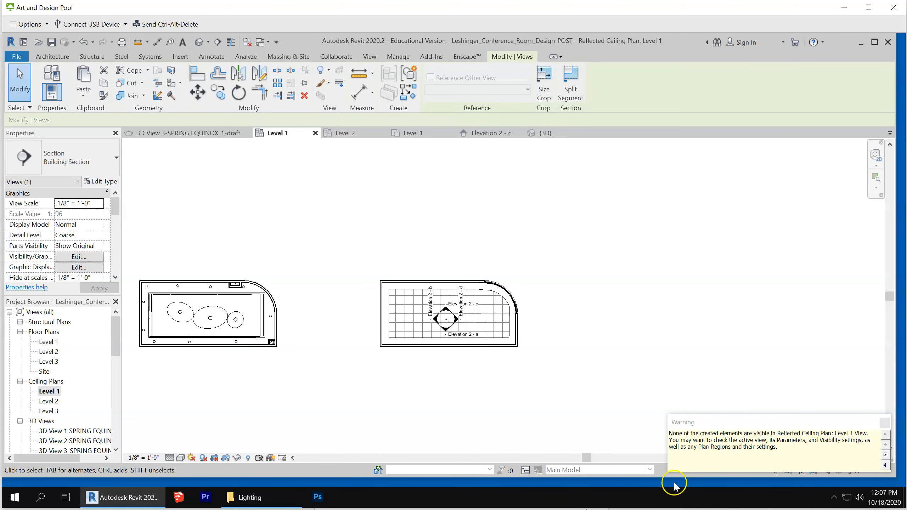
key(Escape)
Dismiss the visibility warning and open the Level 1 floor plan
scroll(728, 415, down, 2)
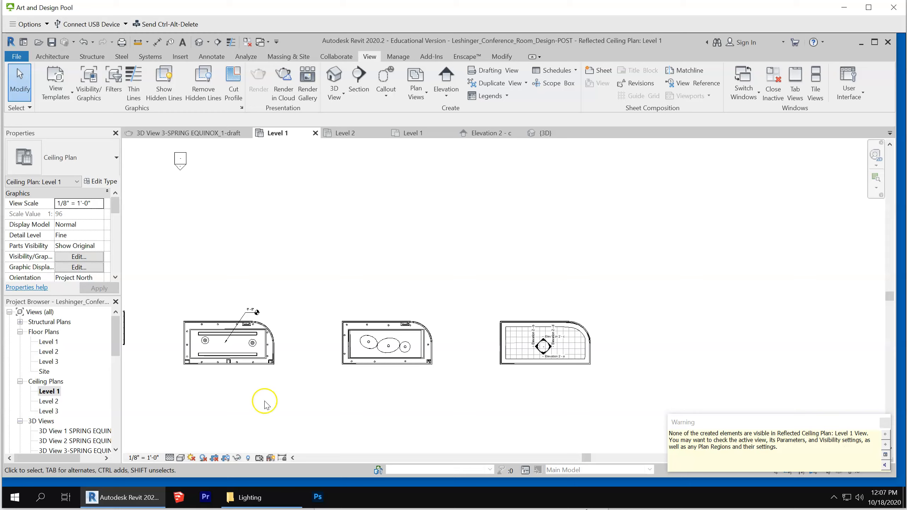
click(46, 342)
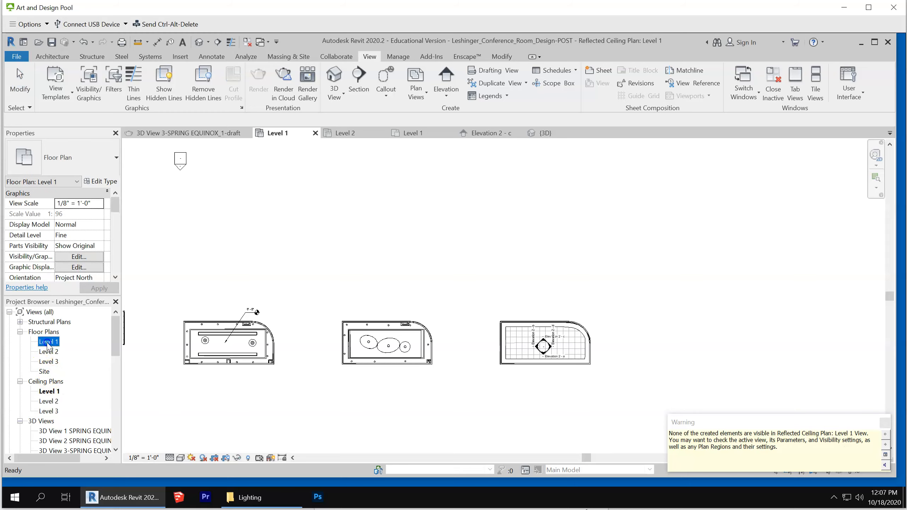
click(884, 423)
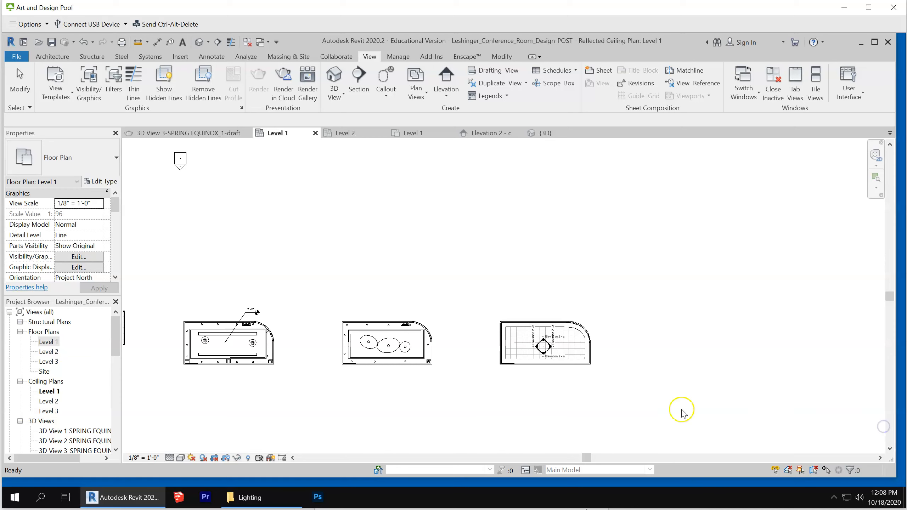
double_click(48, 342)
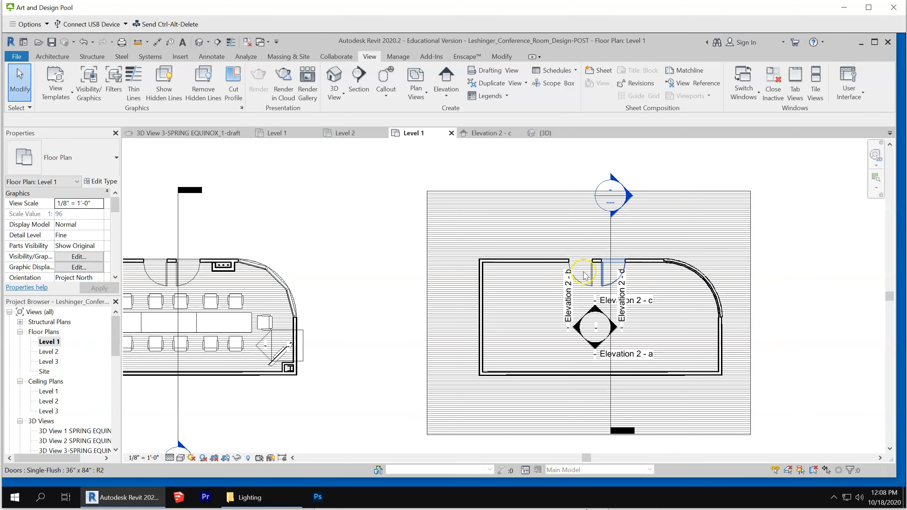
Go to the view of the new section through the copied room and examine the border ceiling
click(610, 399)
right_click(610, 399)
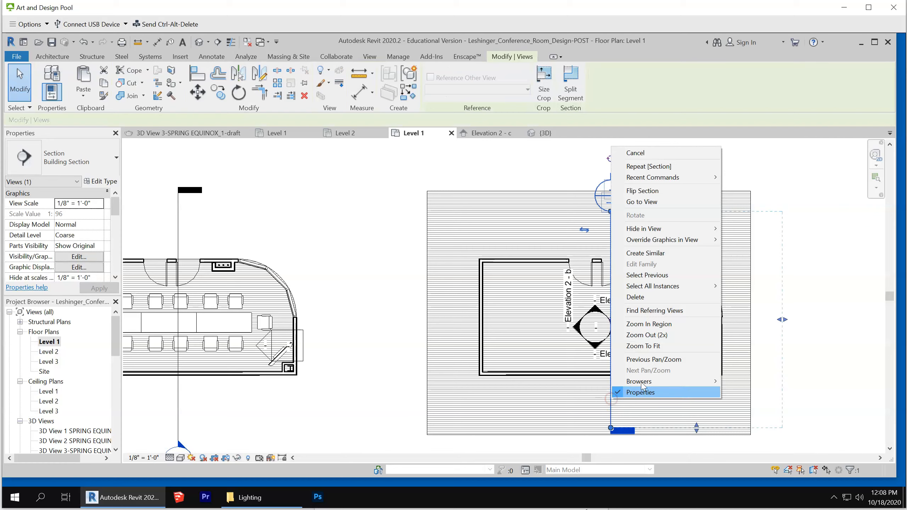
click(658, 202)
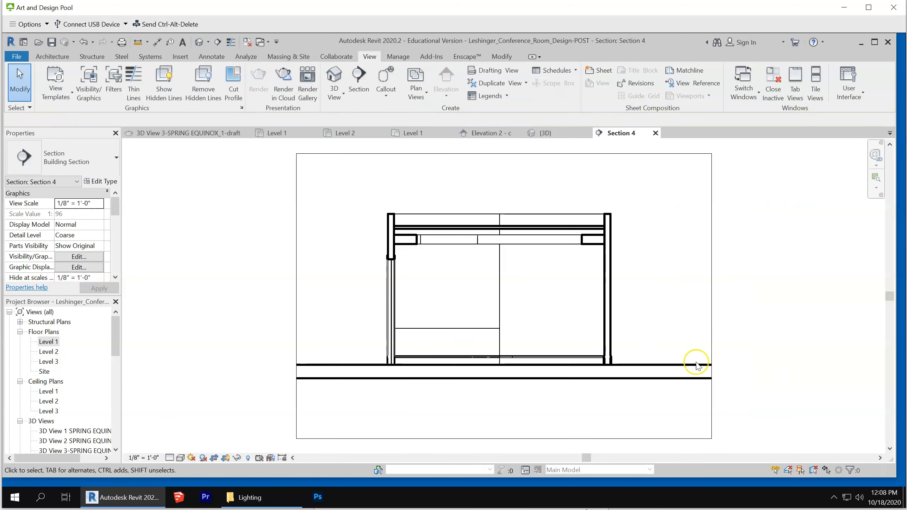
scroll(507, 279, up, 2)
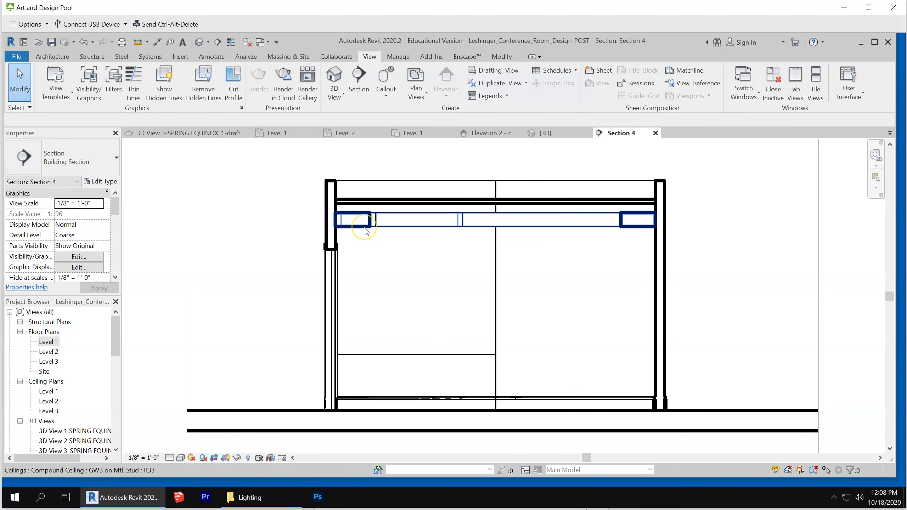
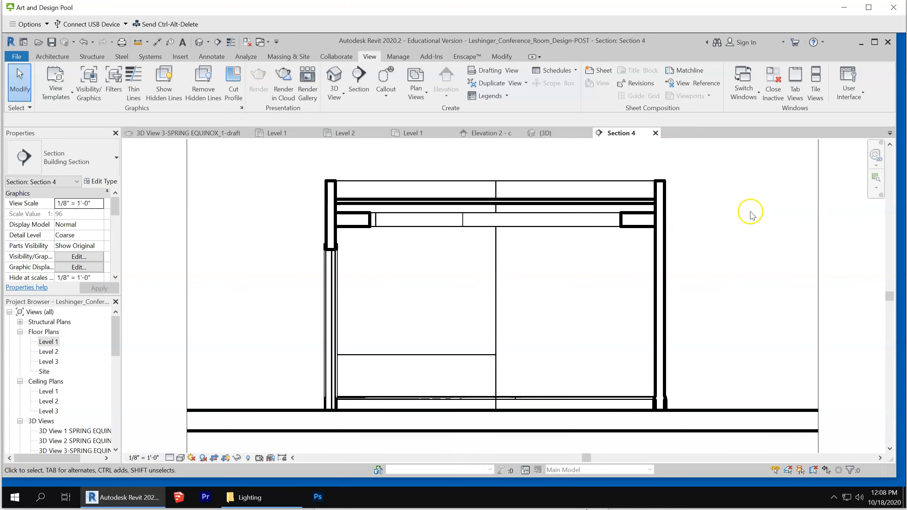
Open the Level 1 reflected ceiling plan at the copied conference room
double_click(42, 392)
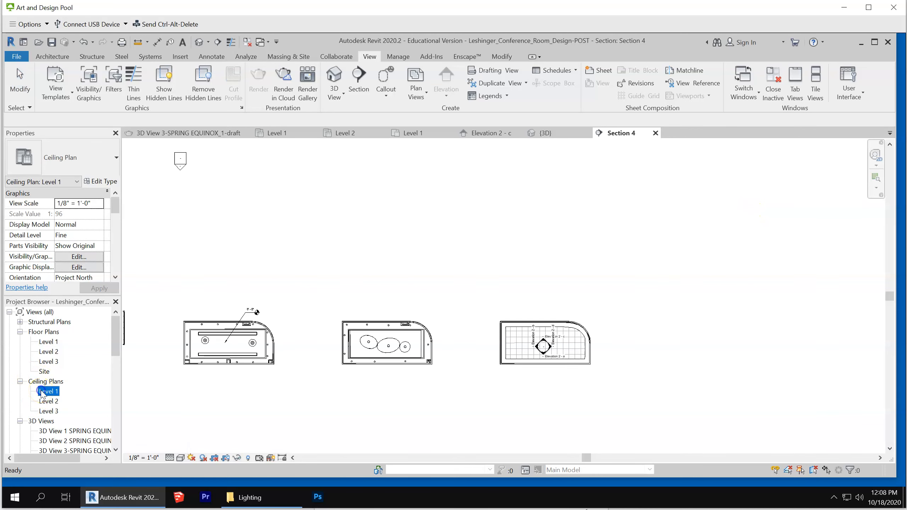
scroll(536, 354, up, 5)
scroll(505, 346, up, 2)
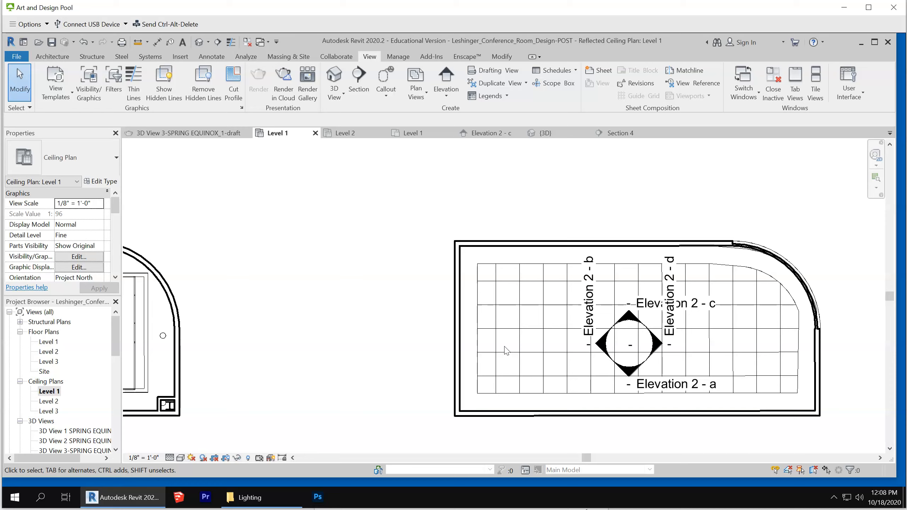
Start placing the FL_HPR_2x2 lighting fixture, type 2T8-DCO, from the project's families with placement on a face
drag(115, 338, 113, 455)
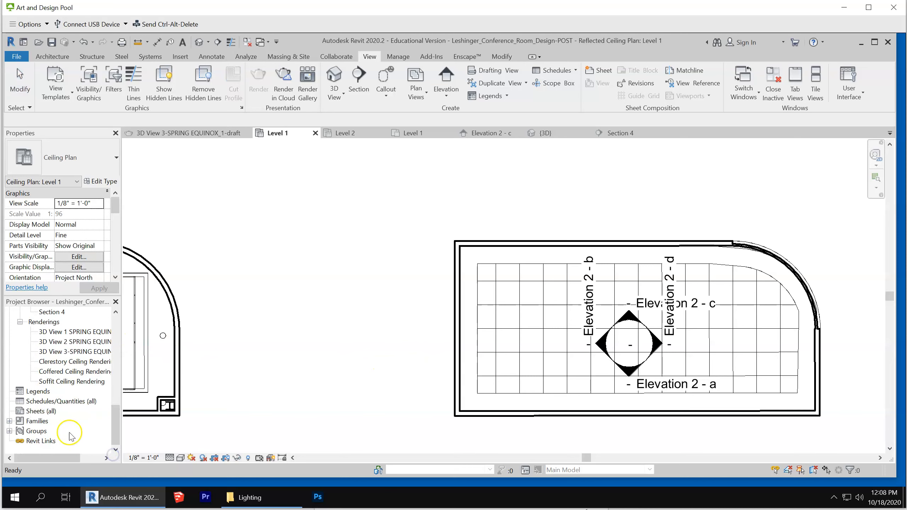
click(10, 421)
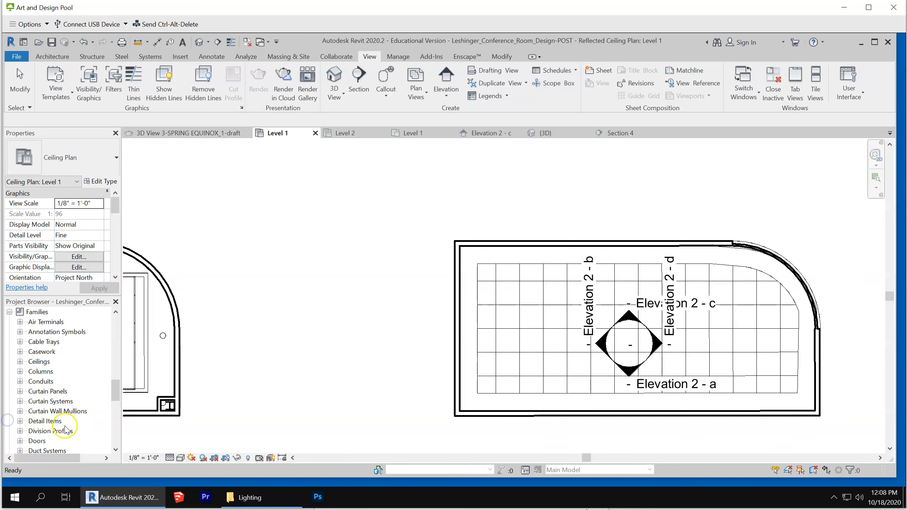
drag(114, 395, 115, 413)
click(20, 381)
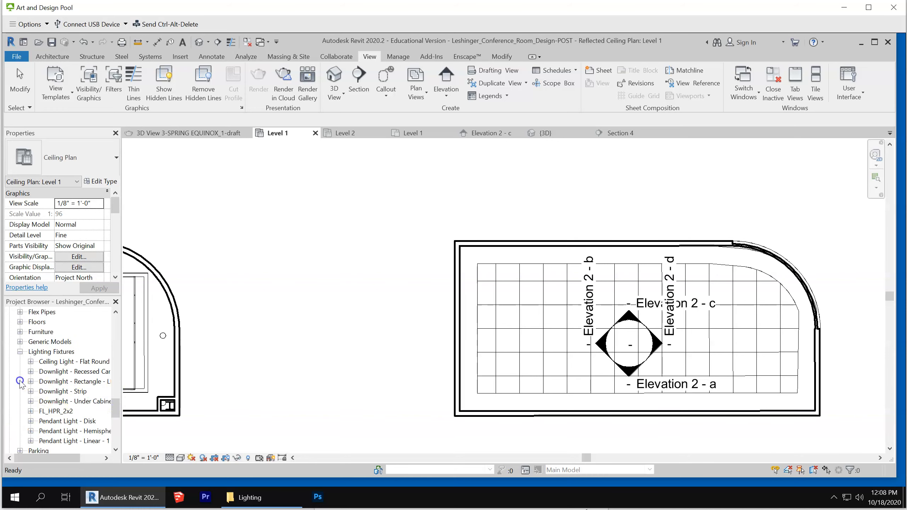
click(58, 412)
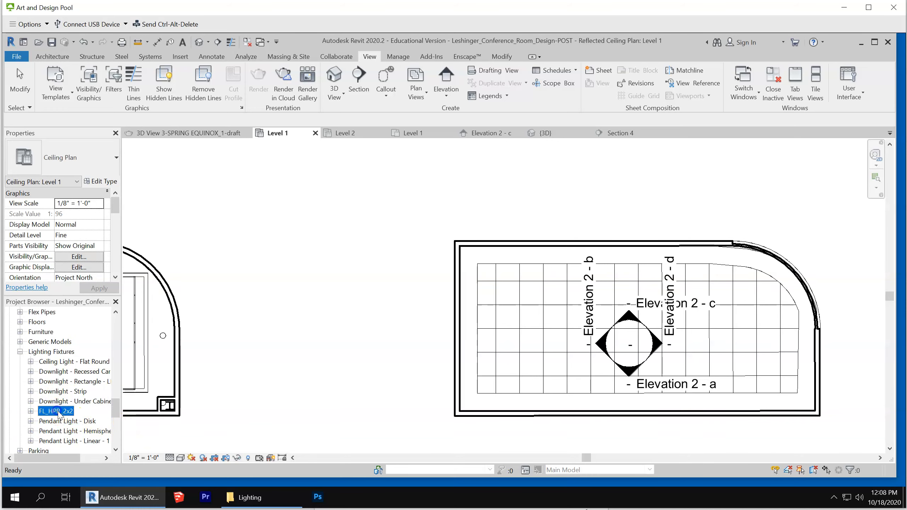
click(31, 412)
drag(62, 421, 523, 360)
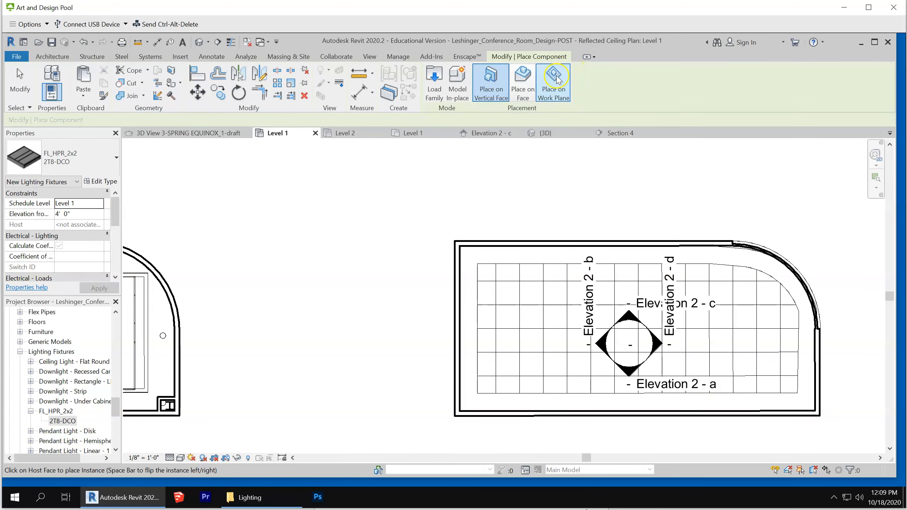
click(523, 77)
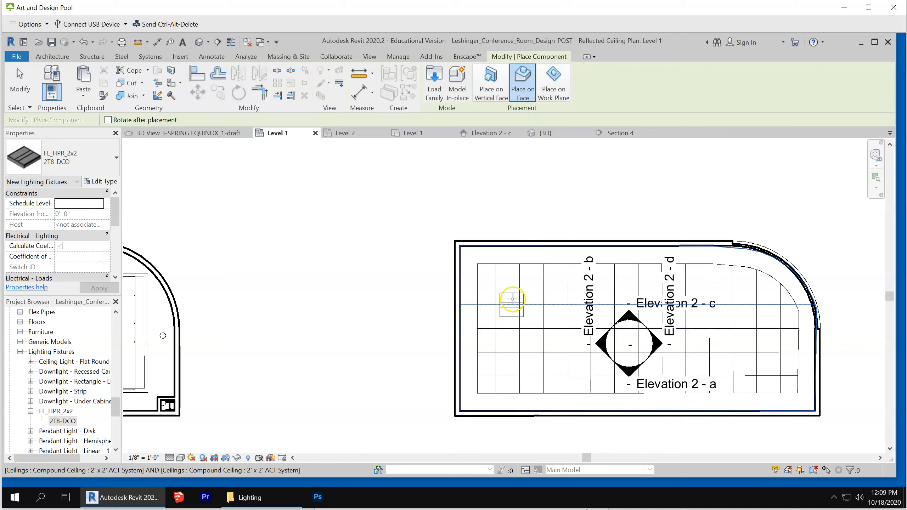
Place eight 2x2 fixtures on the ACT ceiling grid in two rows of four, leaving two tiles between neighbouring fixtures
scroll(513, 295, up, 2)
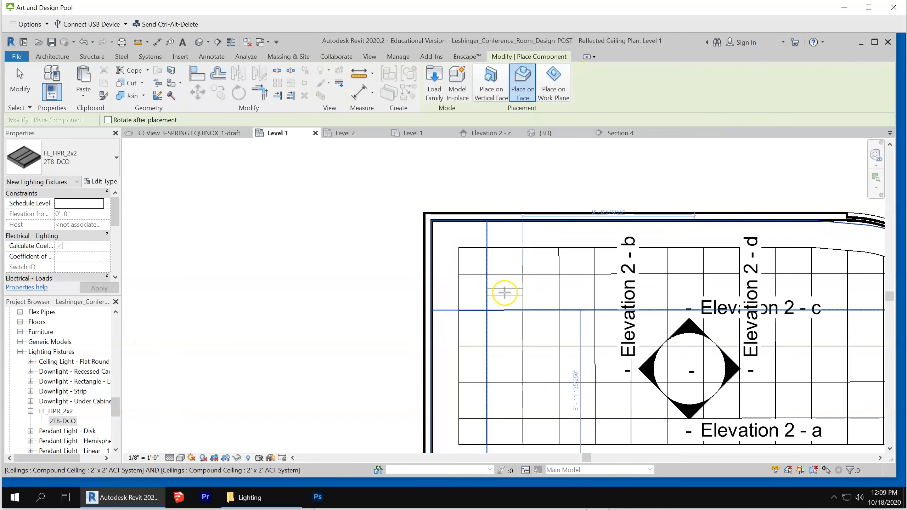
click(505, 292)
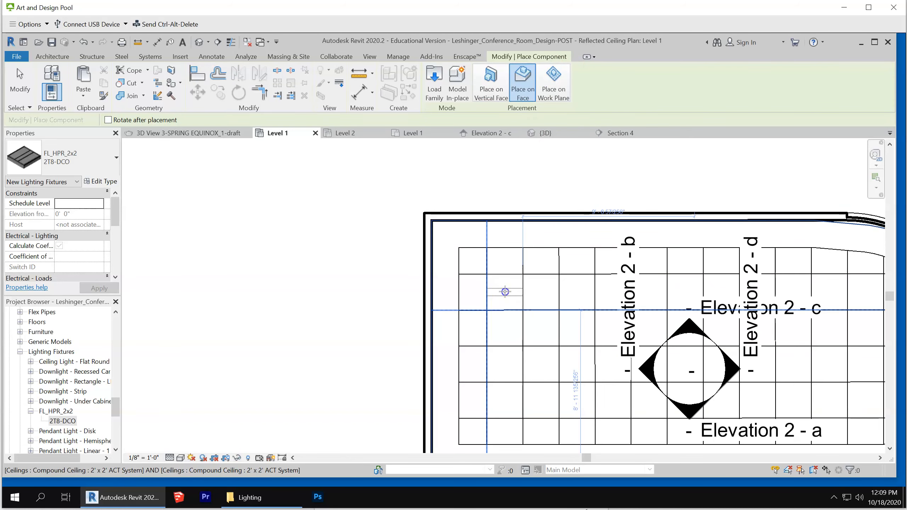
click(505, 400)
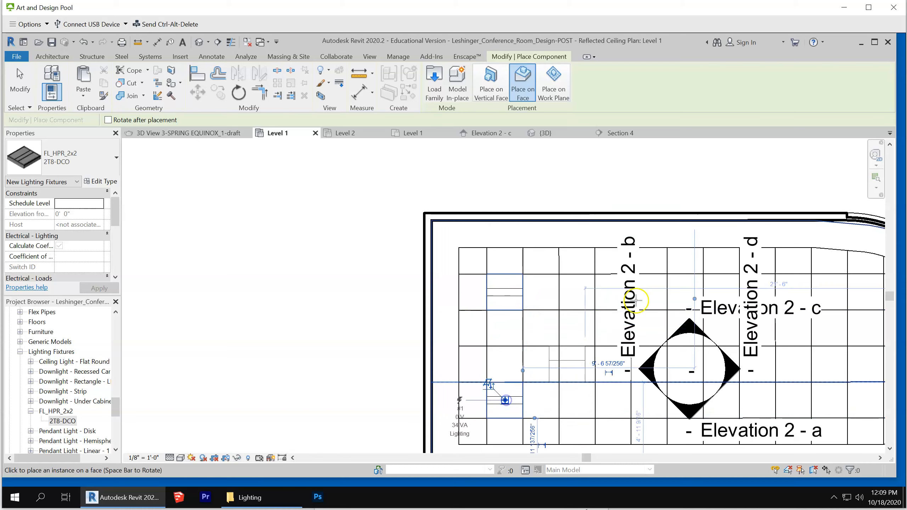
scroll(451, 287, down, 2)
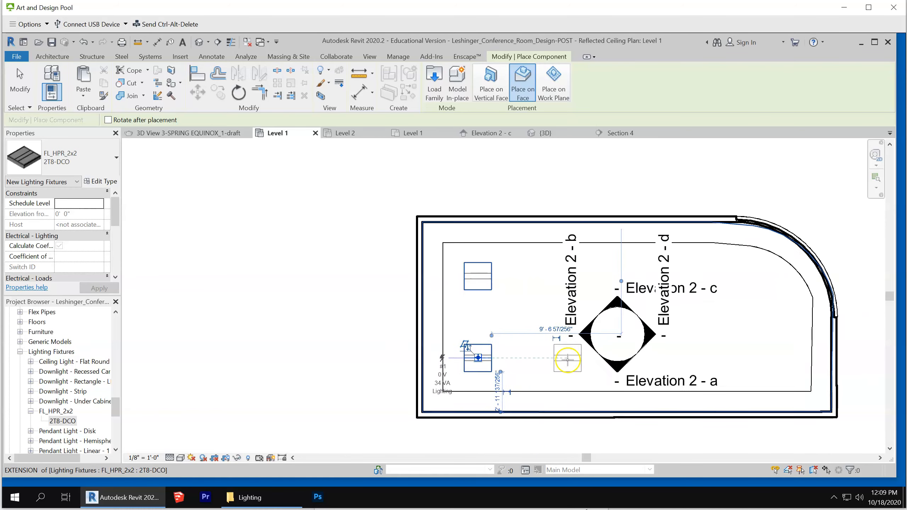
scroll(570, 361, up, 2)
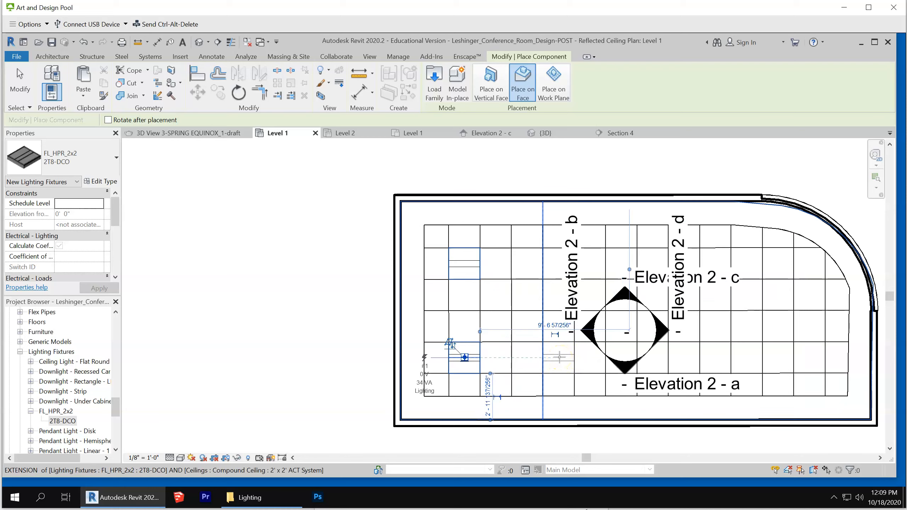
click(559, 357)
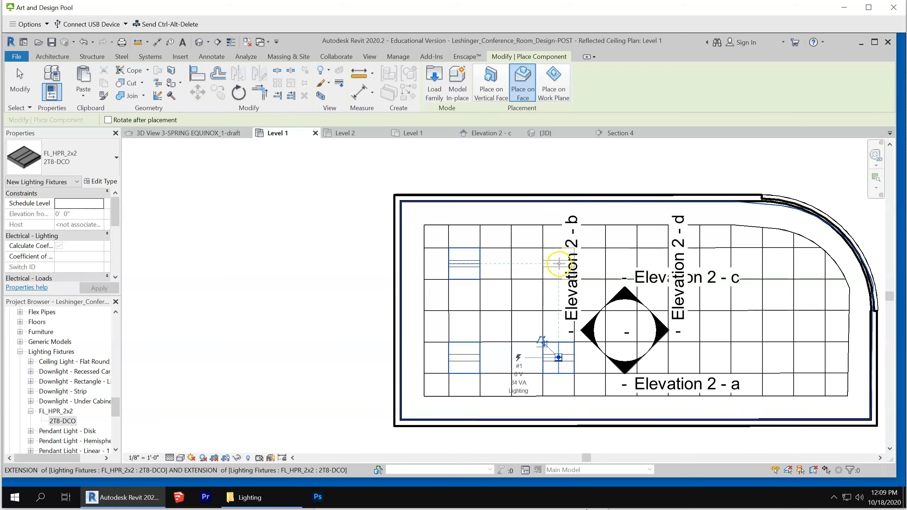
click(559, 263)
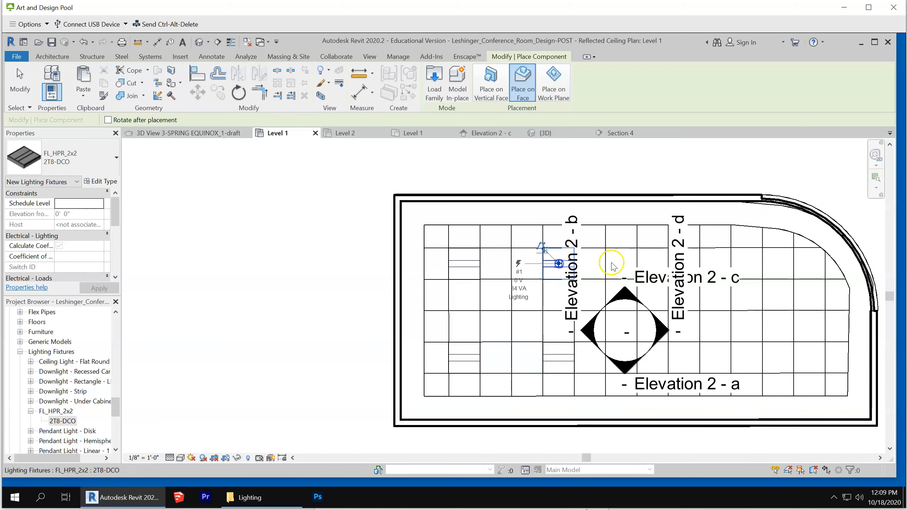
click(652, 264)
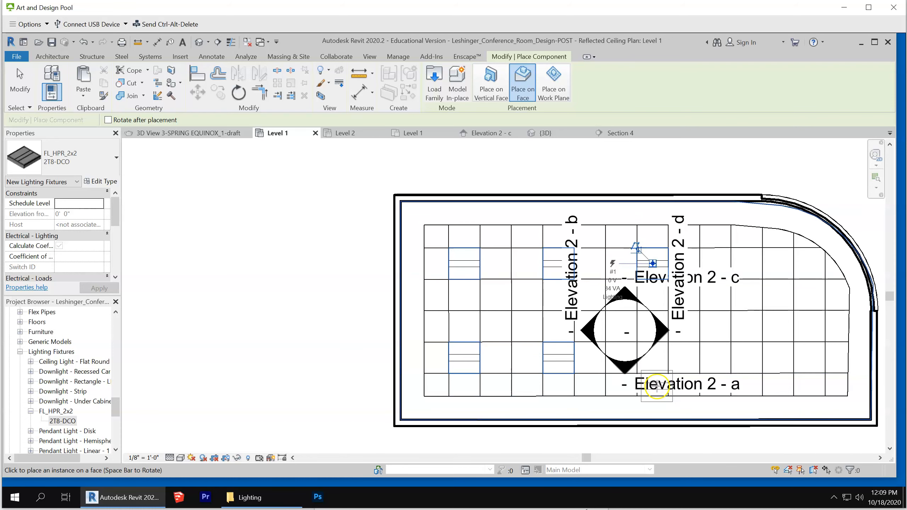
click(652, 359)
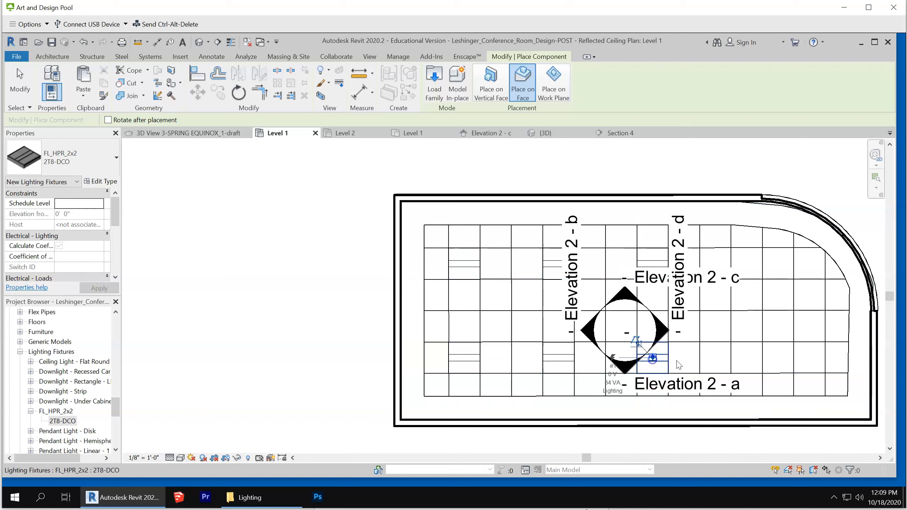
click(747, 357)
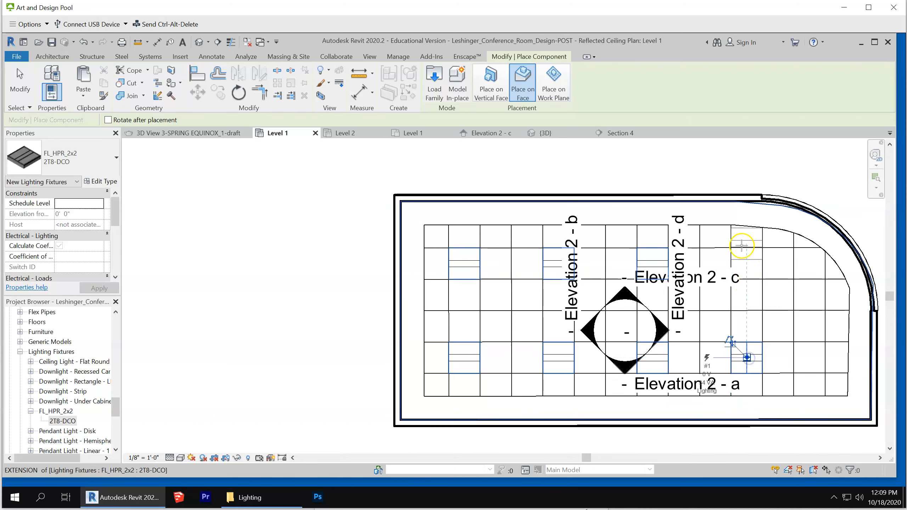
click(746, 264)
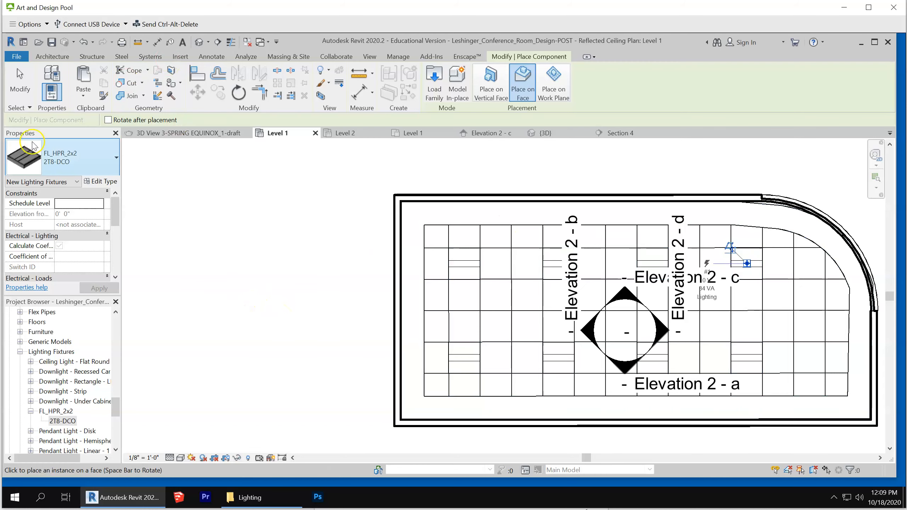
click(15, 84)
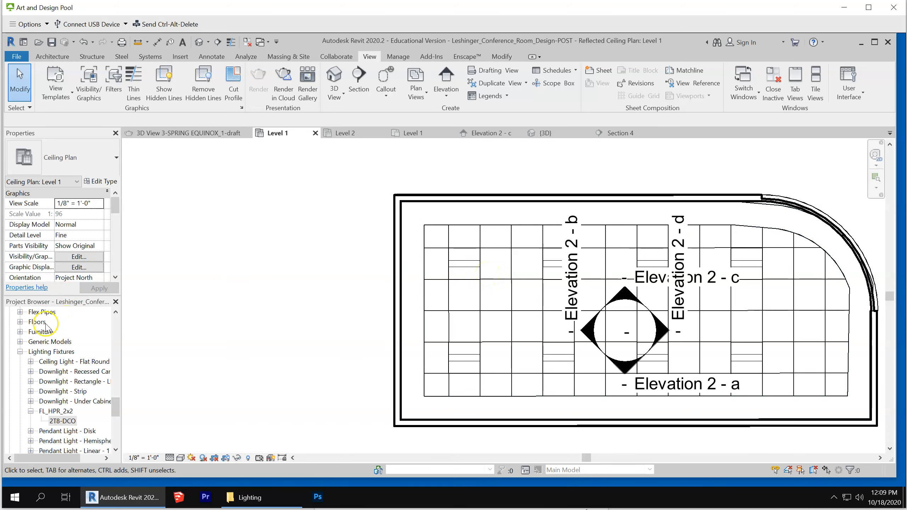
Go to the Elevation 2 - d interior view from the elevation marker in the copied room
scroll(479, 282, down, 2)
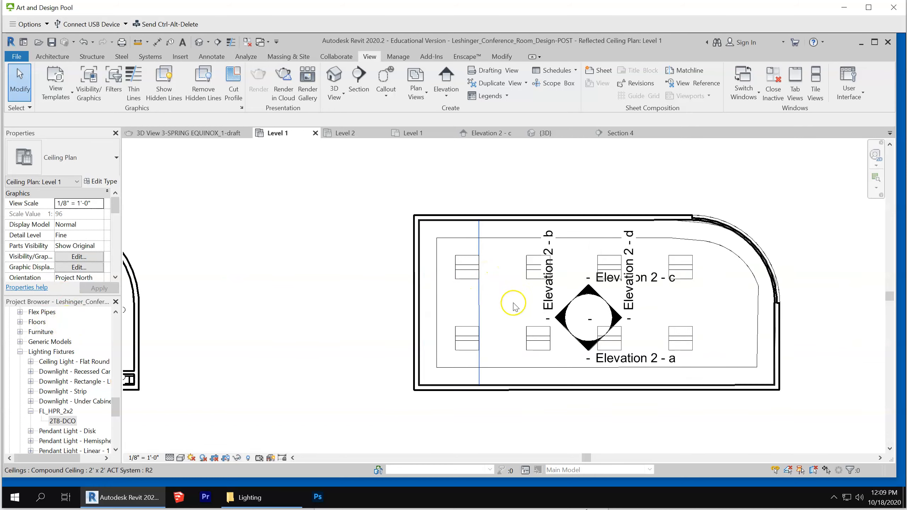
click(616, 319)
right_click(616, 319)
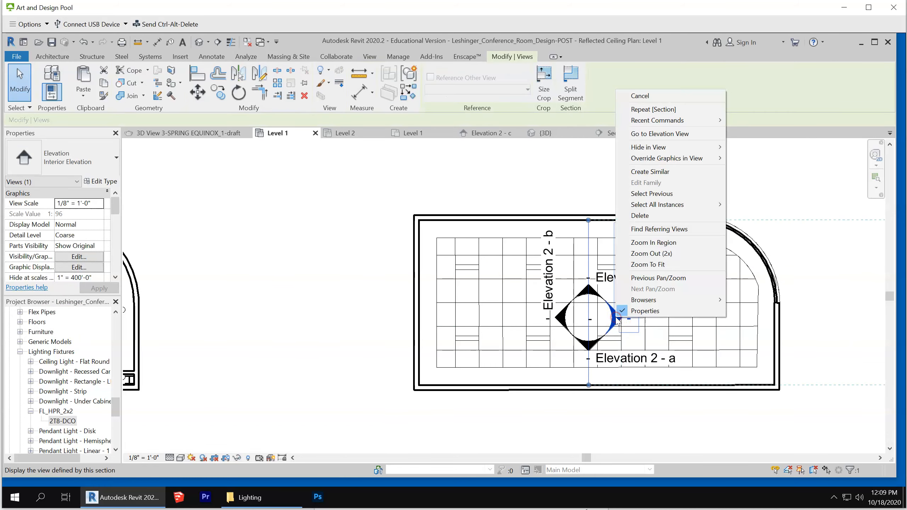
click(680, 134)
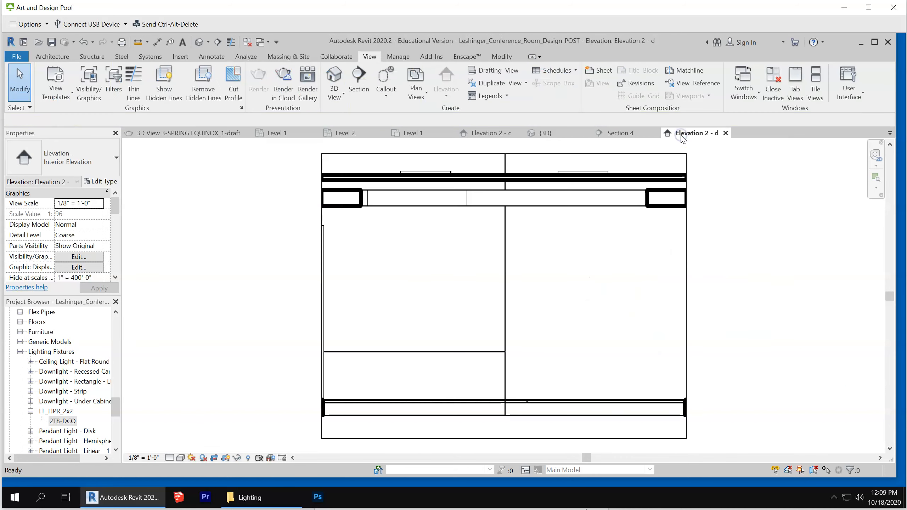
scroll(650, 279, down, 1)
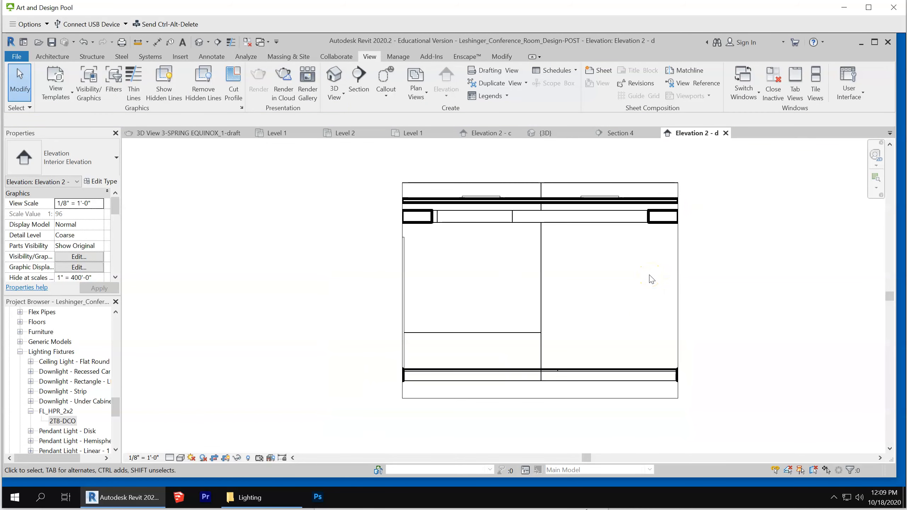
Turn on the Light Source subcategory of Lighting Fixtures in the elevation's visibility/graphic overrides
key(v)
key(g)
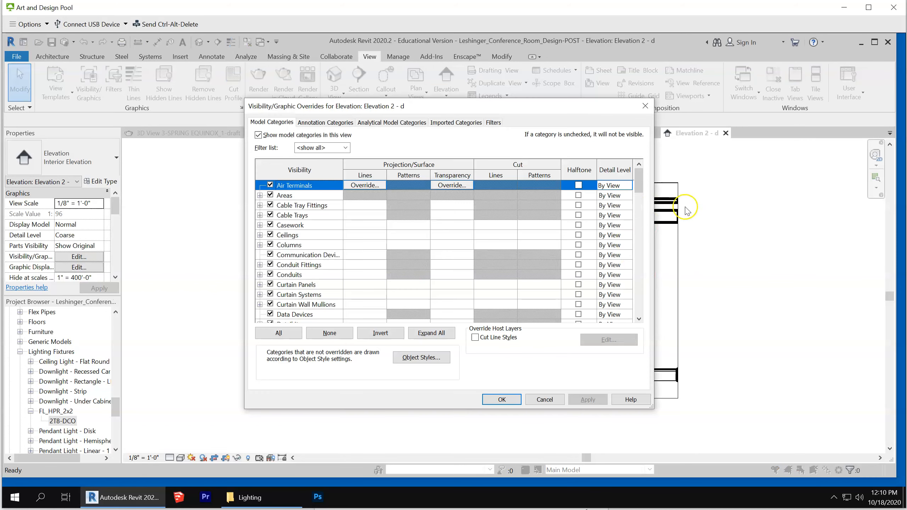
drag(642, 181, 624, 224)
click(260, 245)
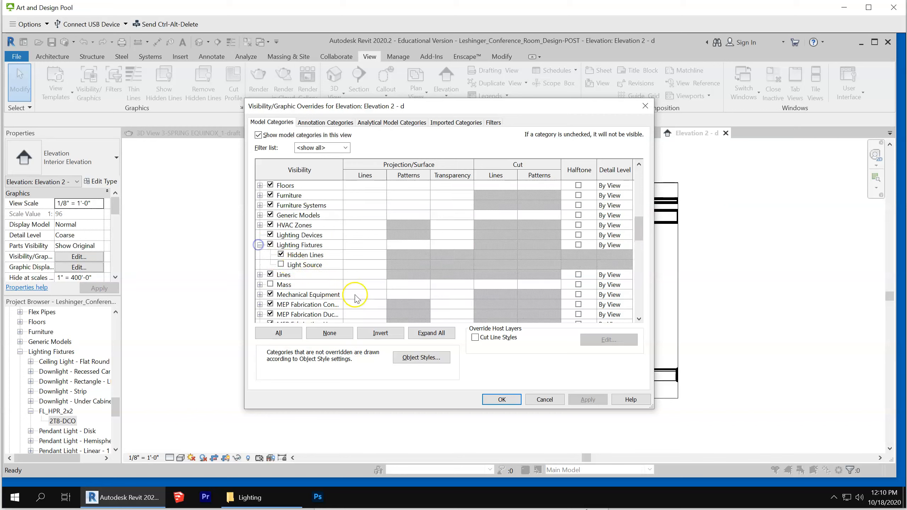
click(280, 264)
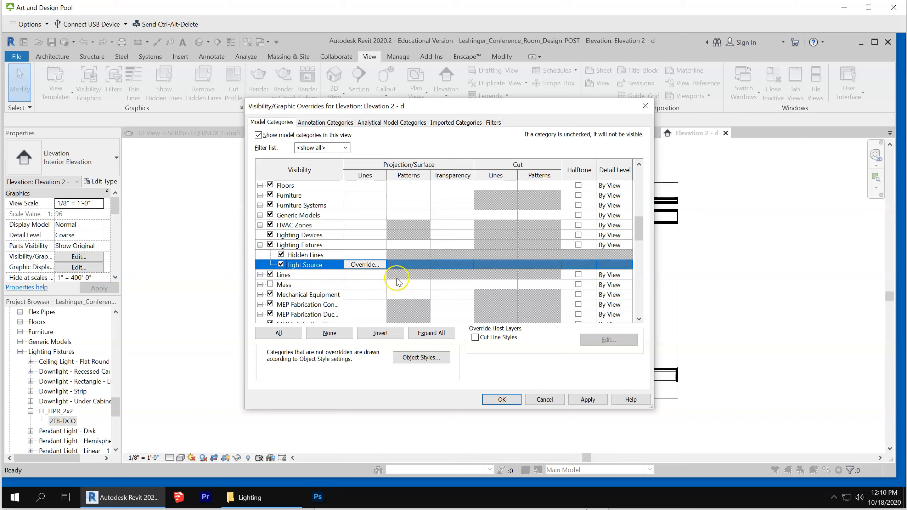
Override the Light Source projection line color with magenta, apply the overrides and inspect the fixtures' light sources in the elevation
click(366, 264)
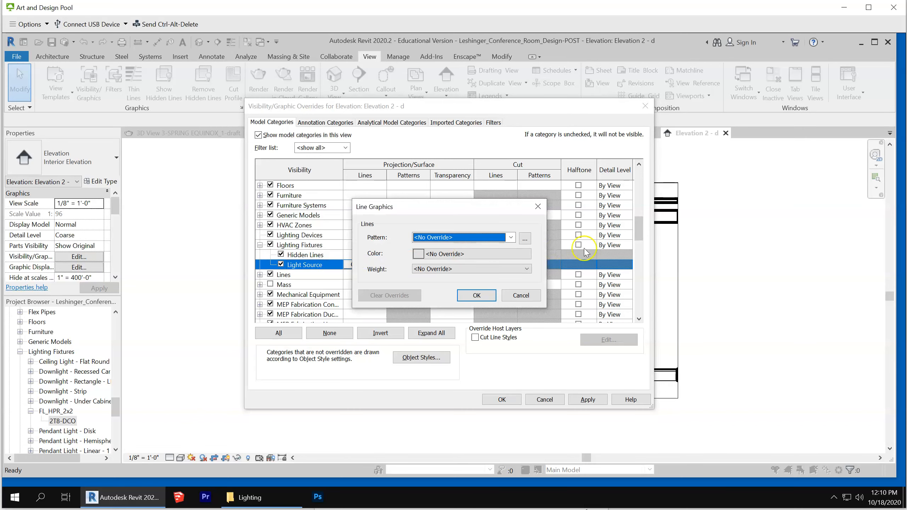
click(481, 257)
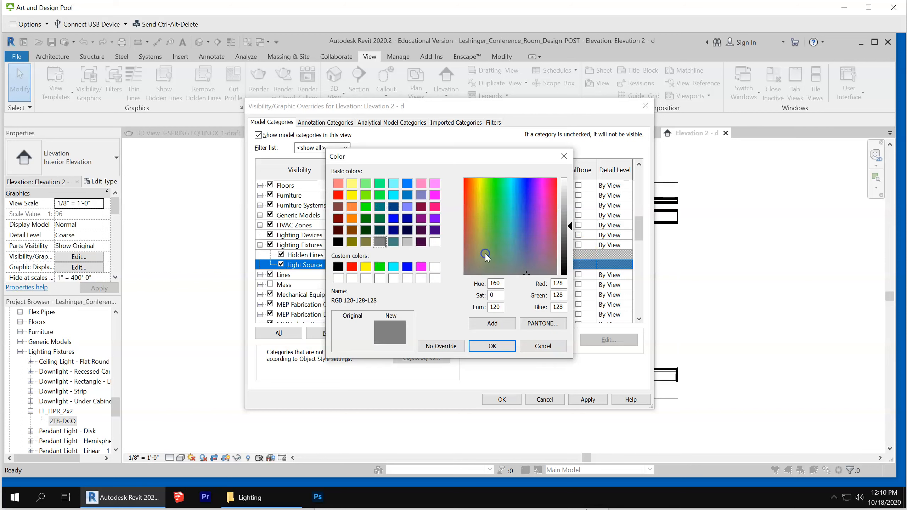
click(435, 210)
click(434, 184)
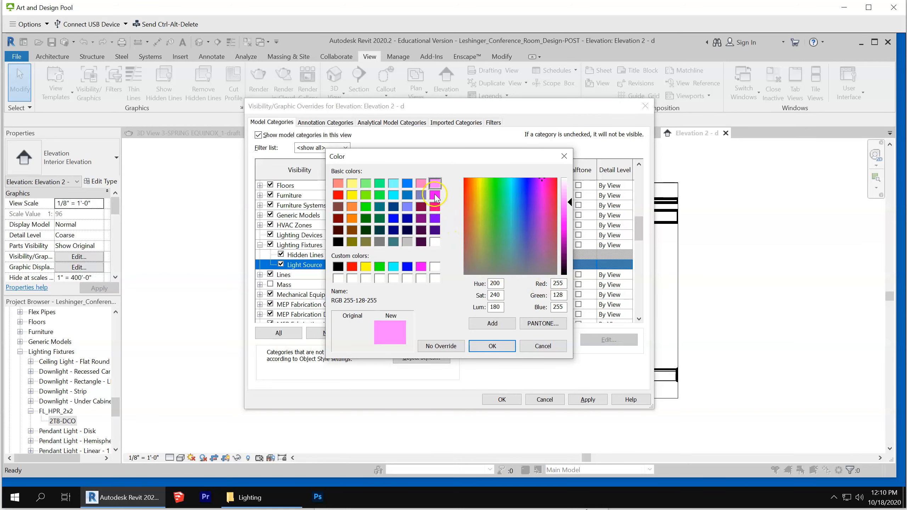
click(435, 195)
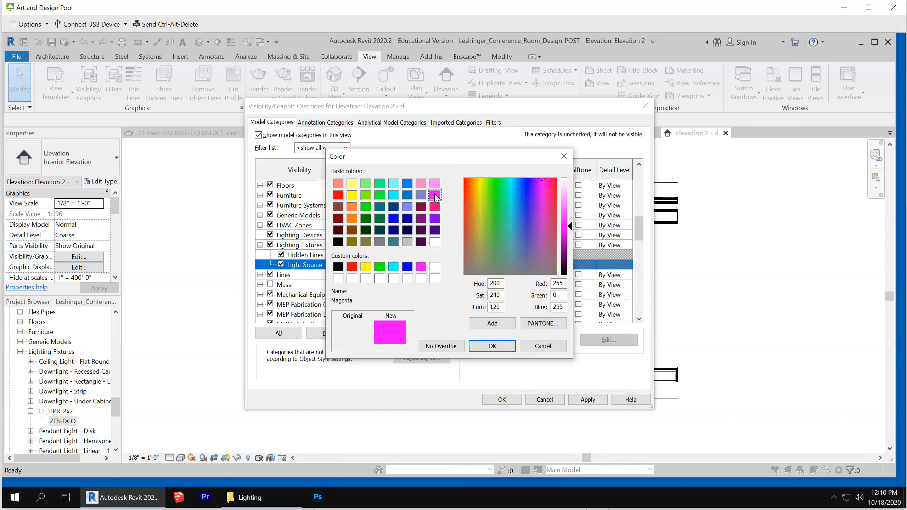
click(493, 347)
click(481, 297)
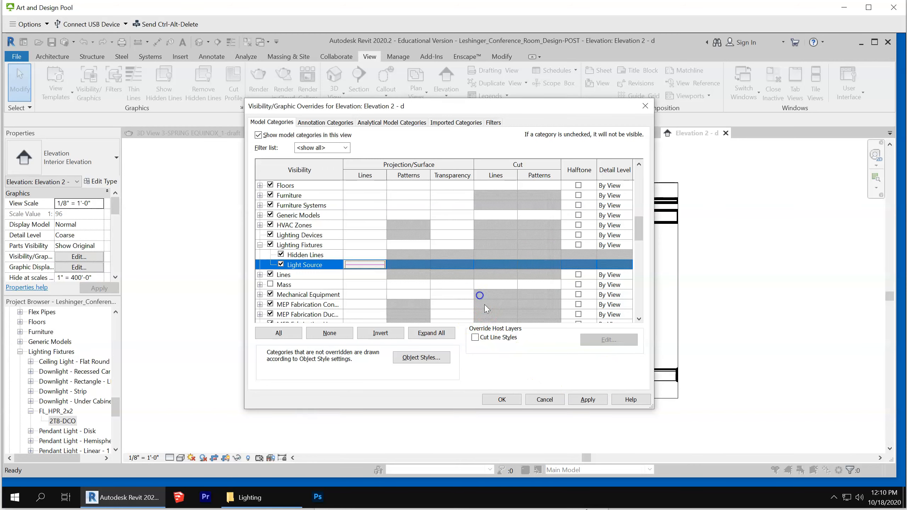
click(502, 399)
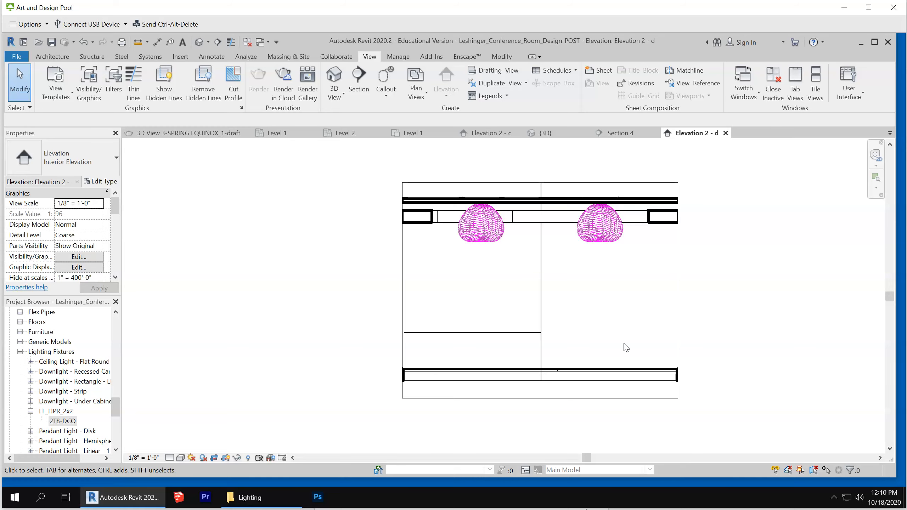
scroll(609, 279, up, 4)
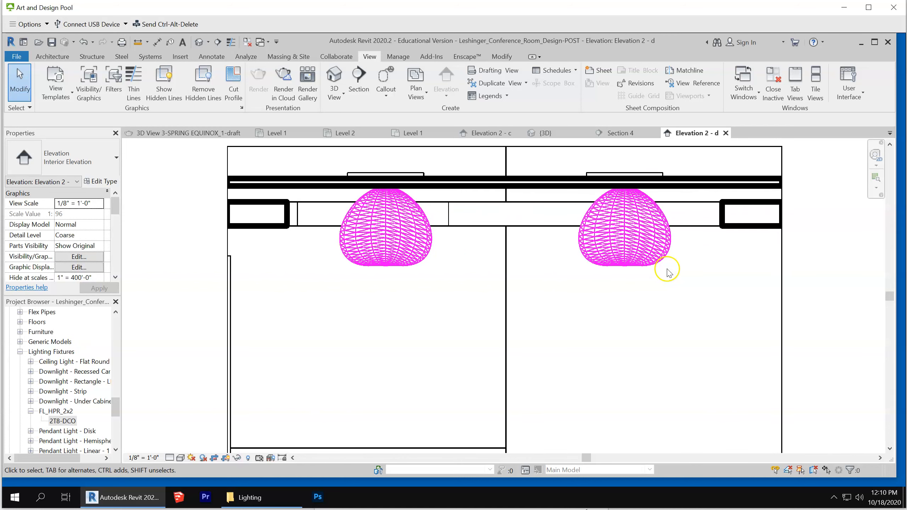
scroll(665, 272, down, 3)
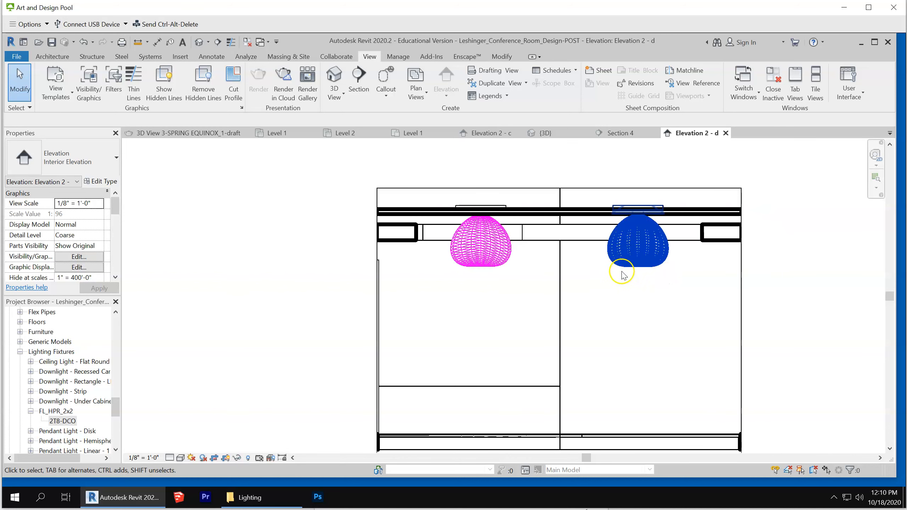
Go back from the interior elevation to the Level 1 reflected ceiling plan showing the copied conference room
scroll(603, 264, down, 2)
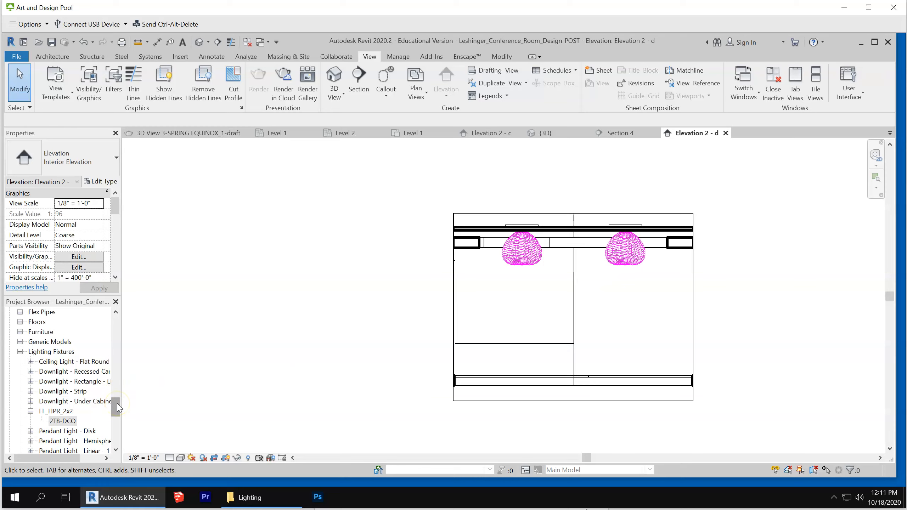
drag(117, 404, 125, 340)
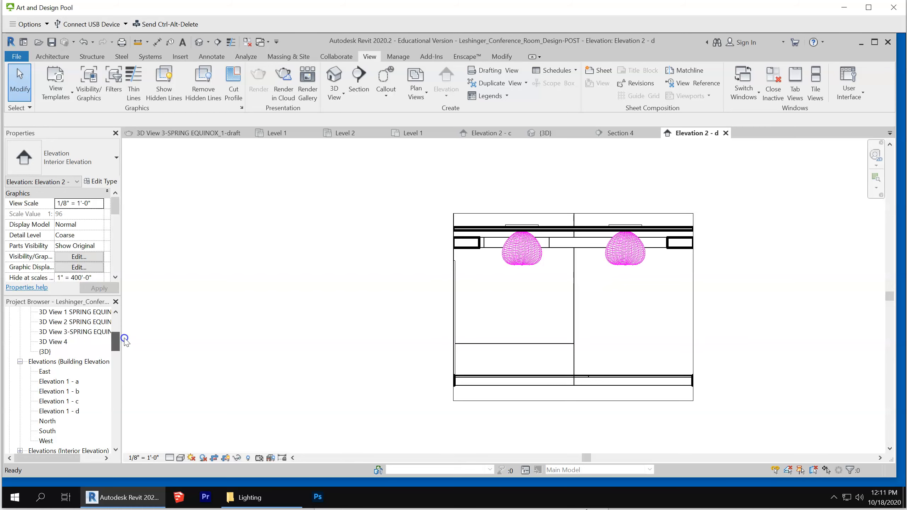
scroll(522, 371, down, 2)
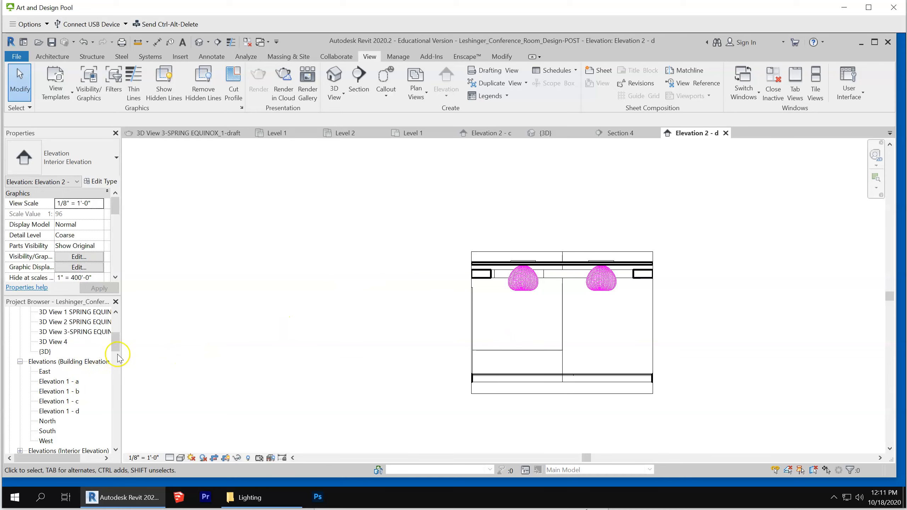
drag(115, 338, 116, 313)
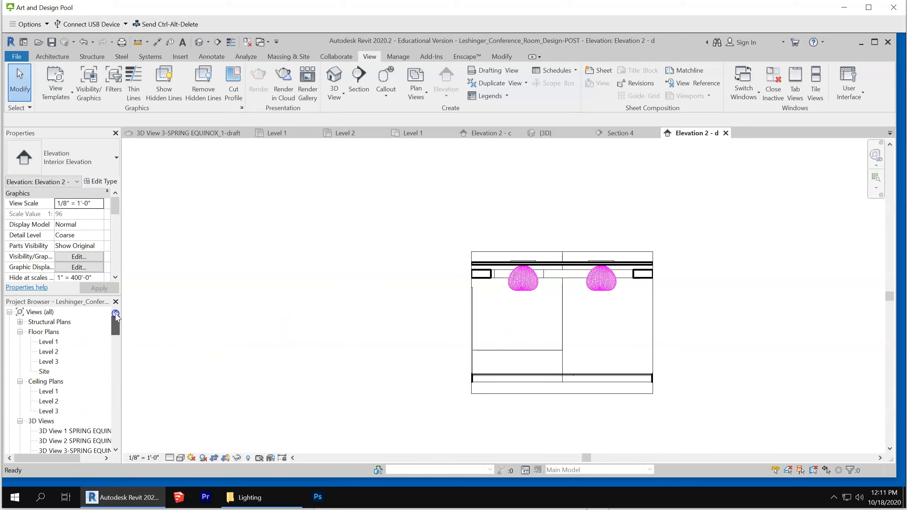
double_click(49, 391)
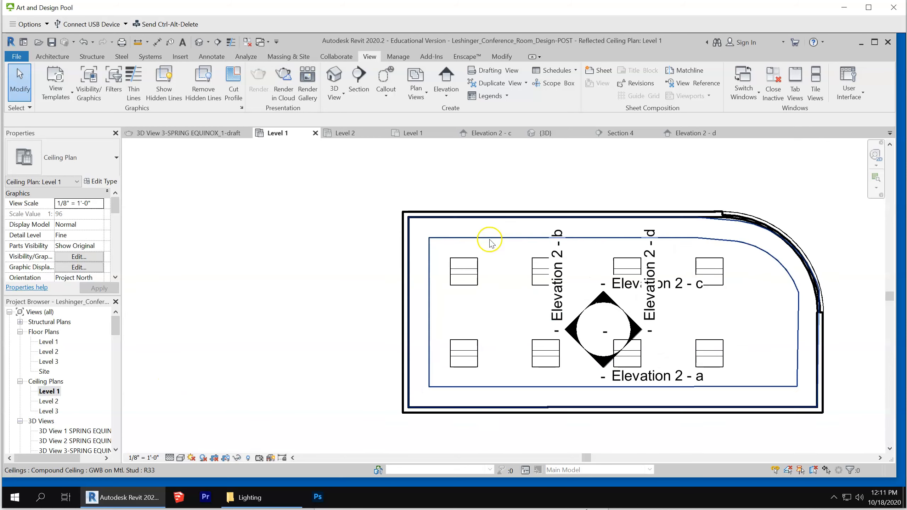
Start placing the Downlight - Recessed Can family in its 6" Incandescent - 120V type on the Level 1 ceiling plan
drag(118, 324, 122, 419)
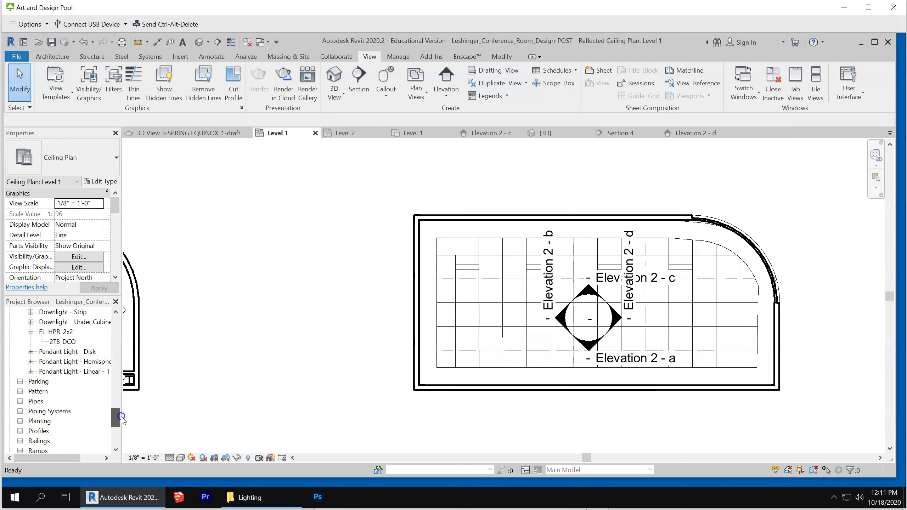
scroll(120, 415, up, 1)
drag(120, 415, 120, 411)
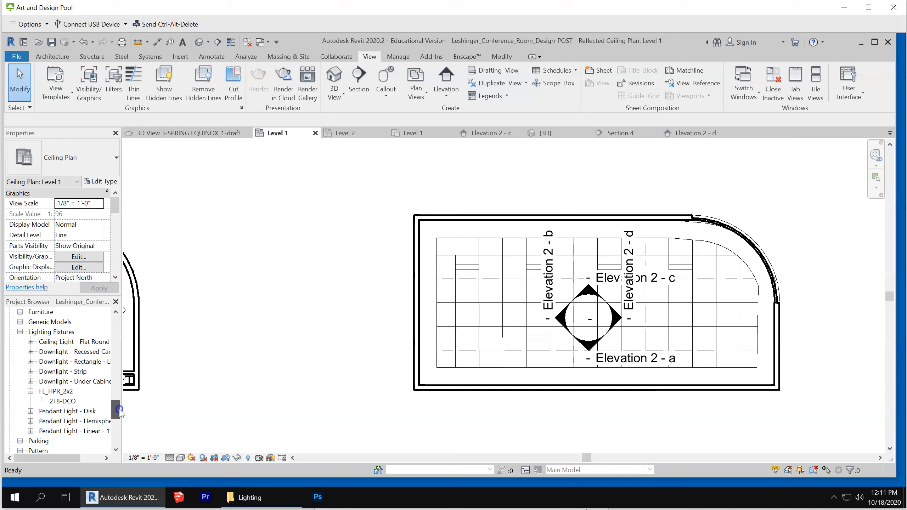
click(32, 352)
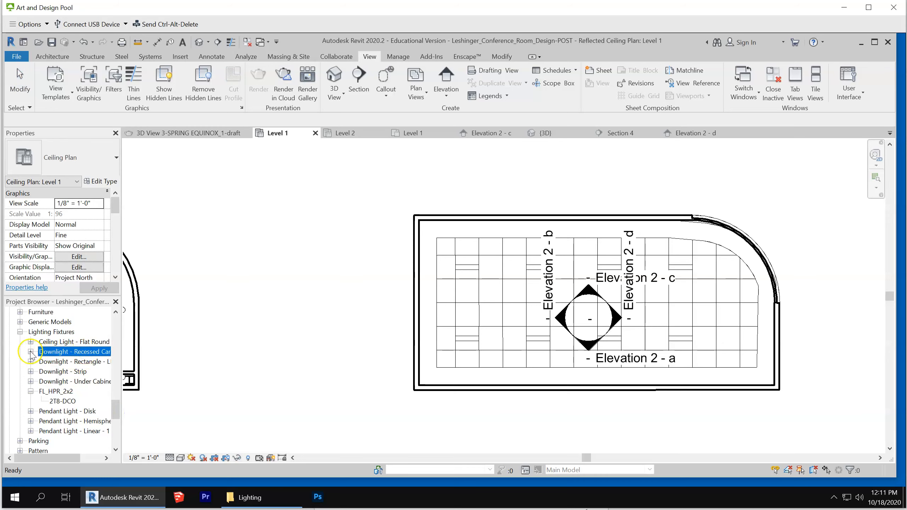
click(32, 352)
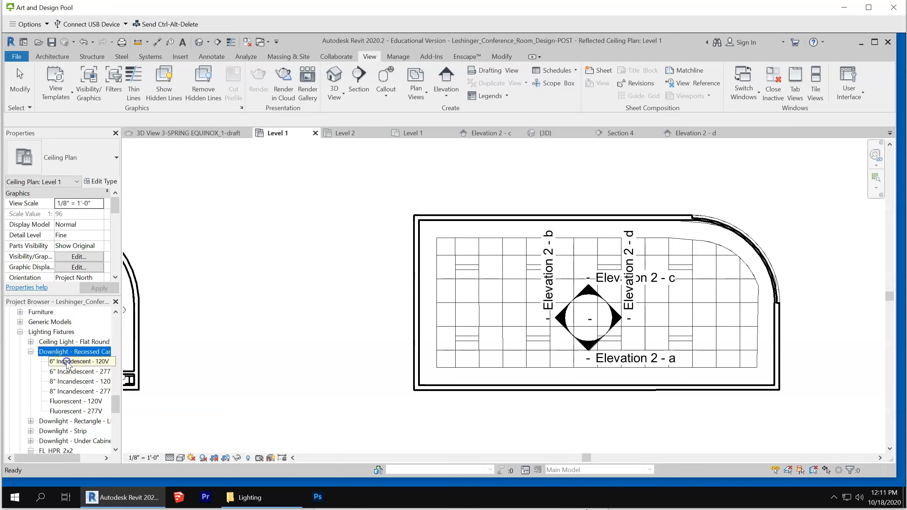
click(67, 361)
drag(68, 363, 116, 364)
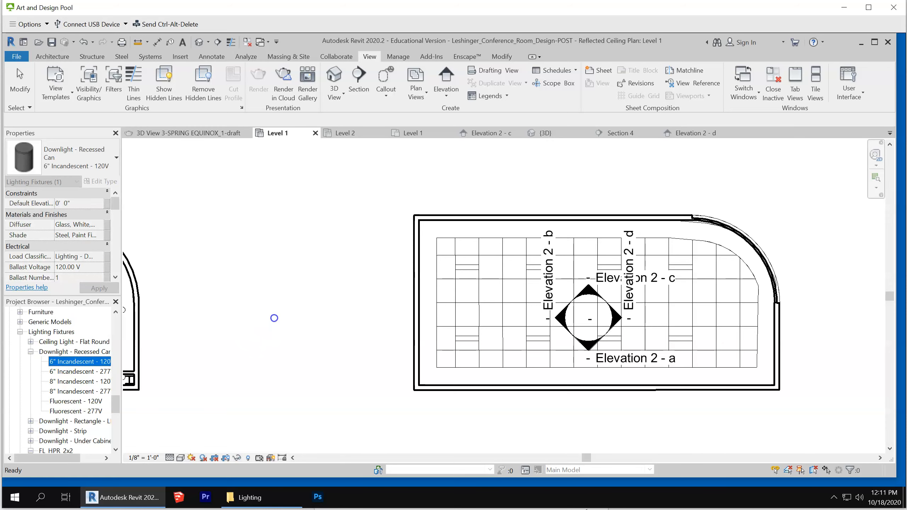
drag(273, 317, 274, 318)
scroll(449, 226, up, 2)
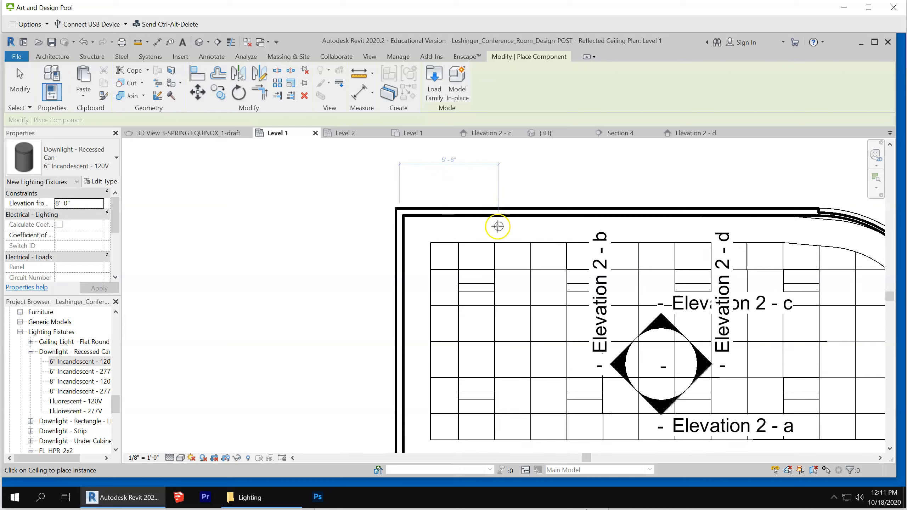
Place one downlight in the GWB ceiling border near the upper wall and three down the border along the left wall
click(478, 227)
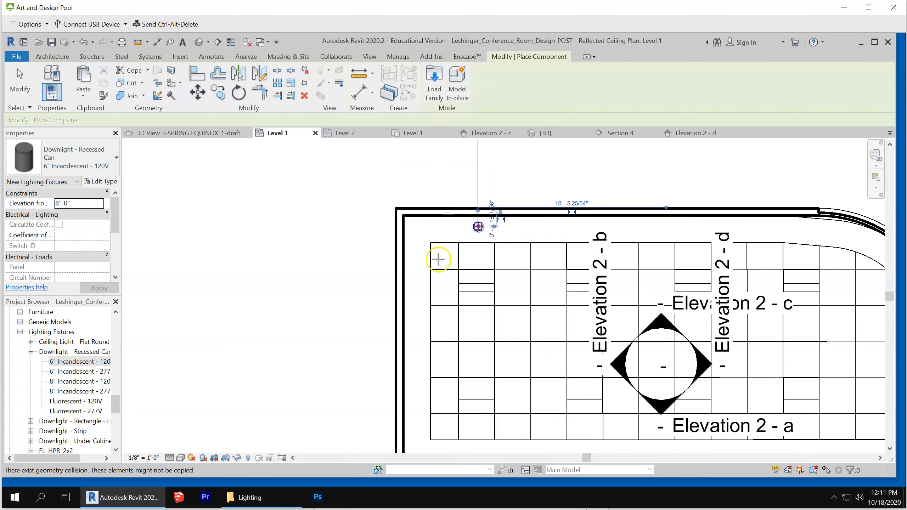
click(419, 288)
scroll(587, 196, down, 2)
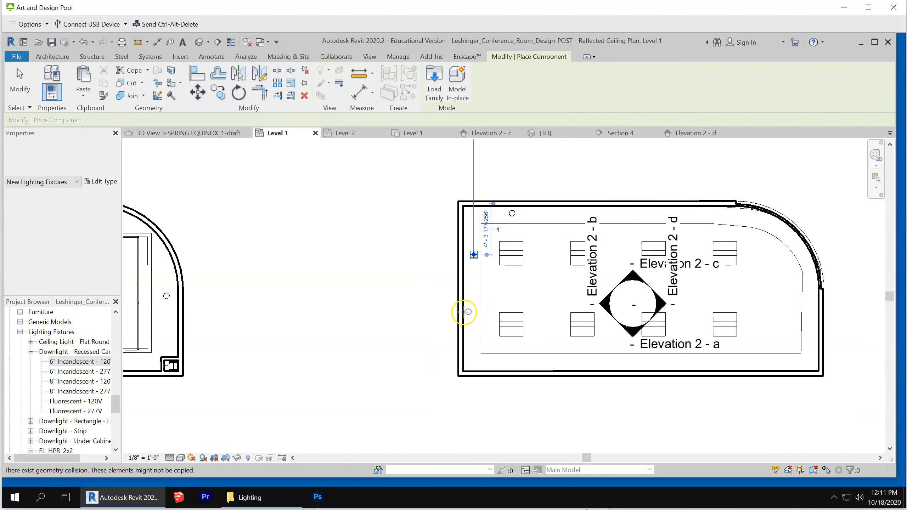
scroll(463, 310, up, 2)
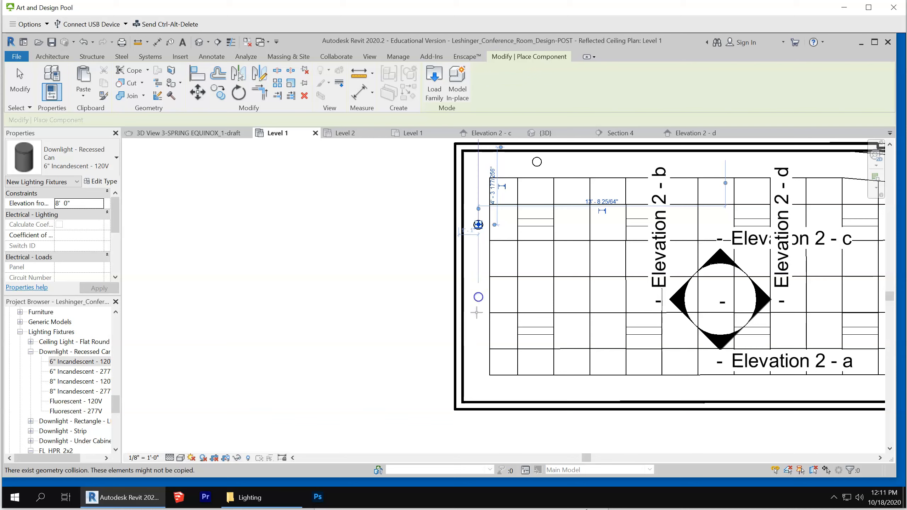
click(478, 297)
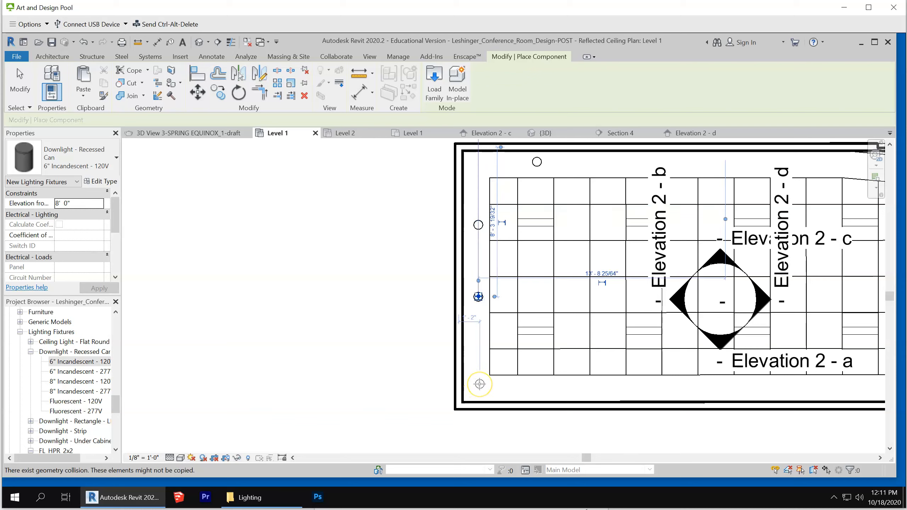
click(479, 385)
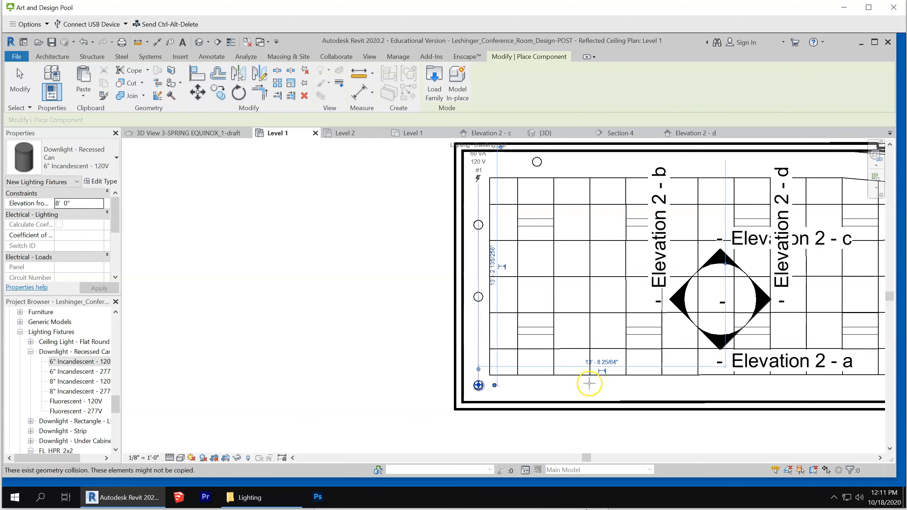
Place six roughly evenly spaced downlights in the GWB ceiling border along the room's lower wall
click(571, 392)
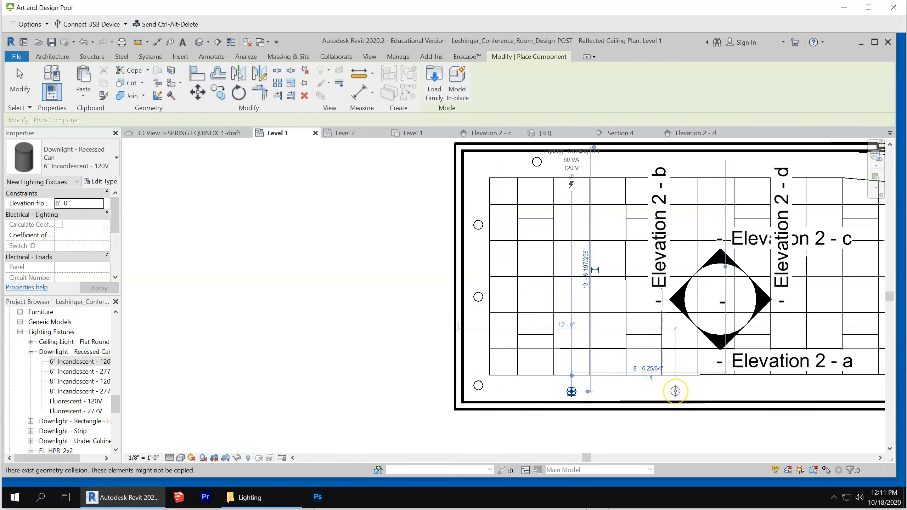
scroll(675, 391, up, 4)
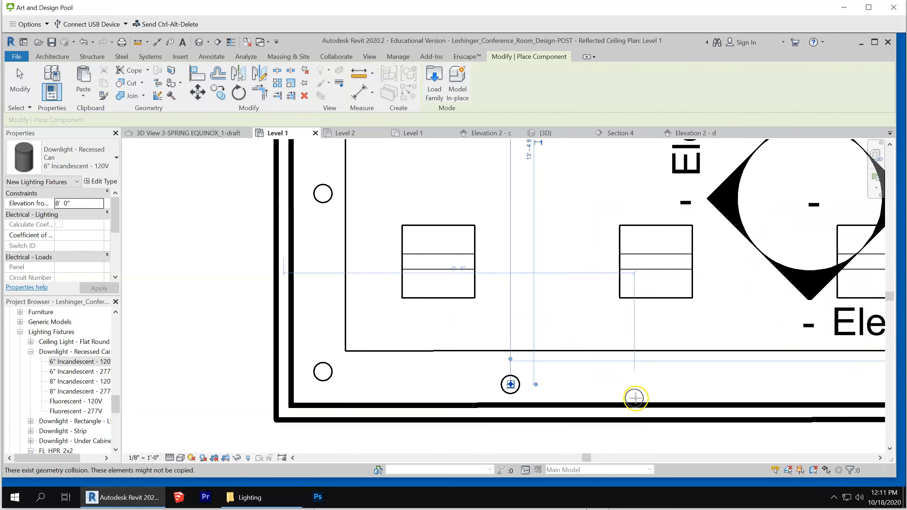
scroll(659, 347, down, 3)
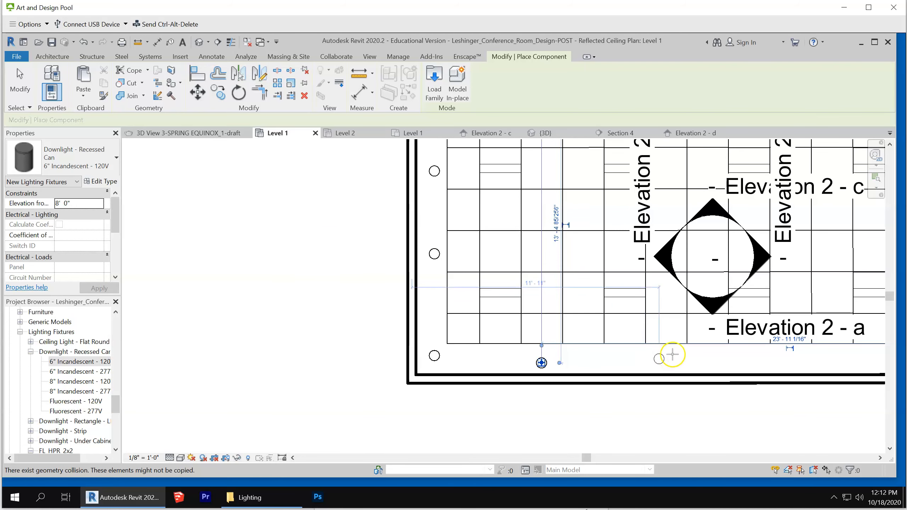
click(626, 363)
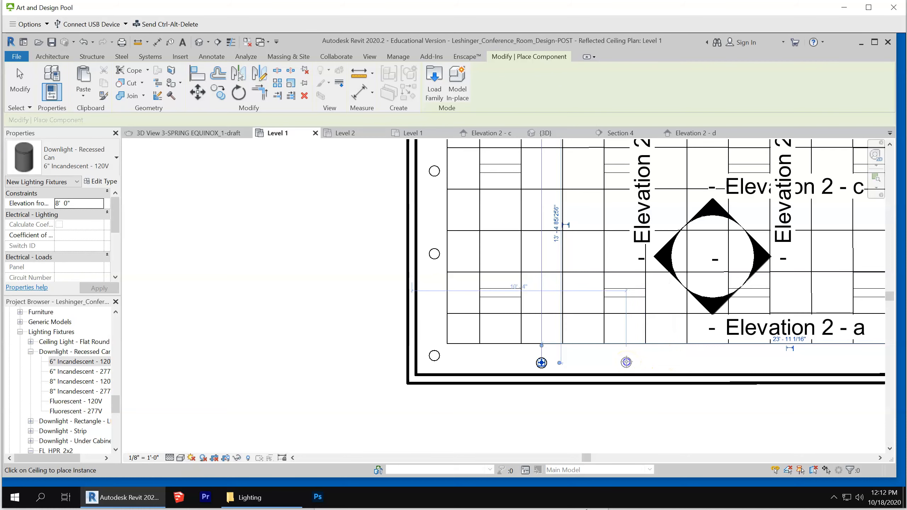
scroll(361, 317, down, 2)
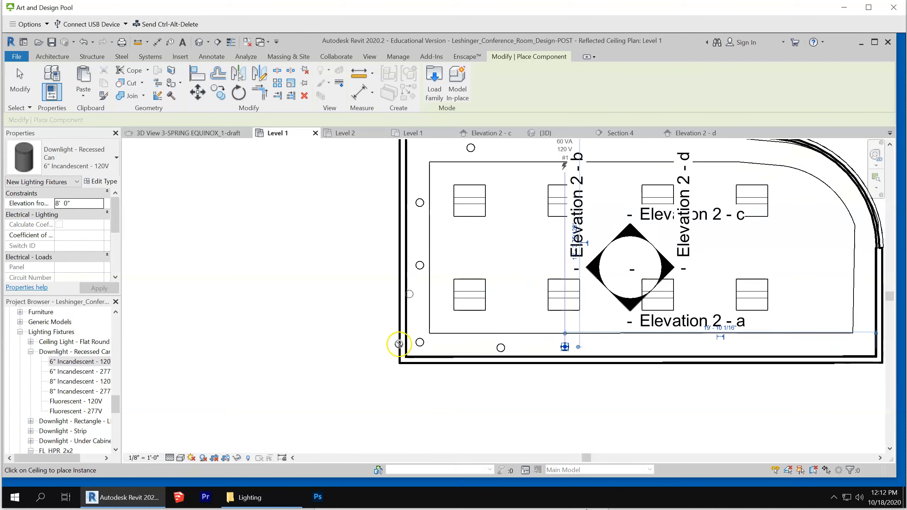
click(625, 346)
click(693, 344)
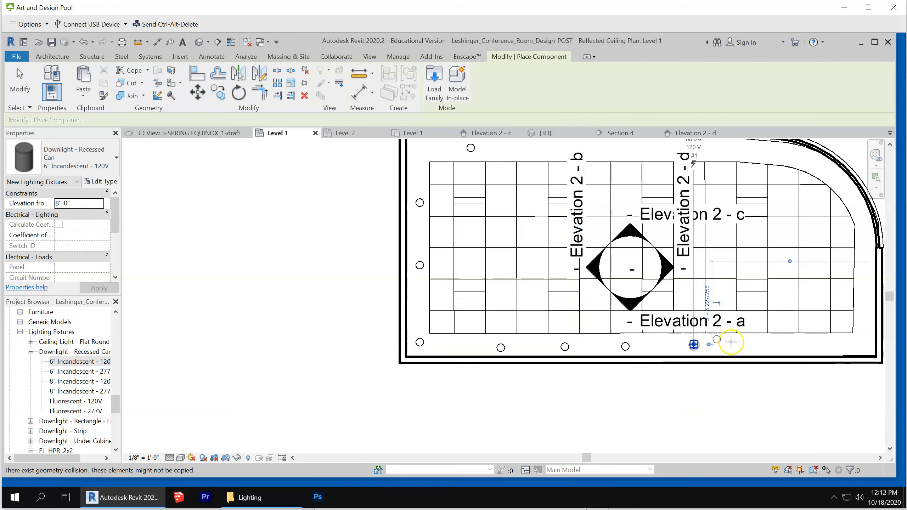
click(755, 344)
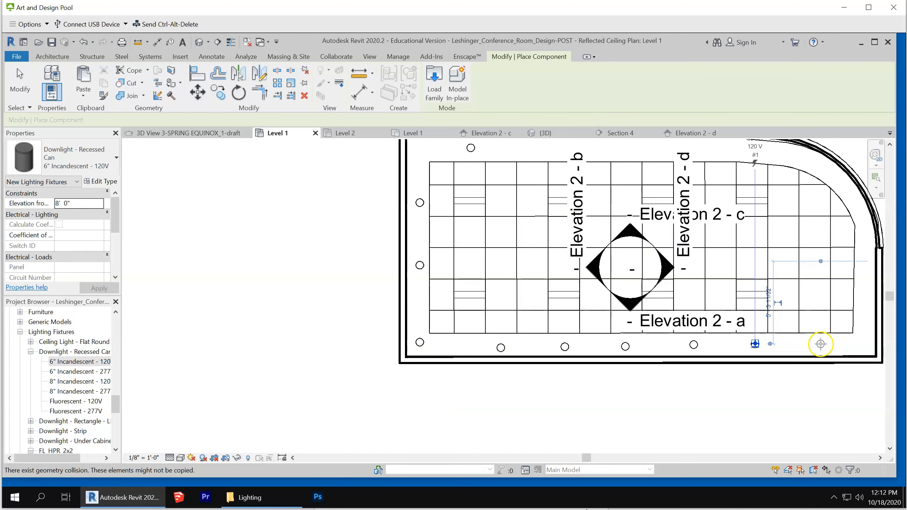
click(817, 344)
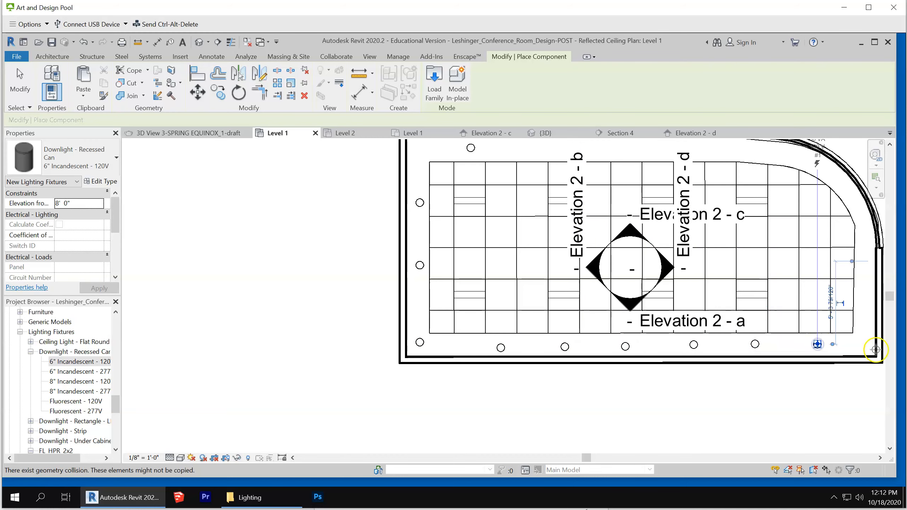
Place four downlights in the GWB ceiling border, two up the right wall and two following the curved wall
click(866, 322)
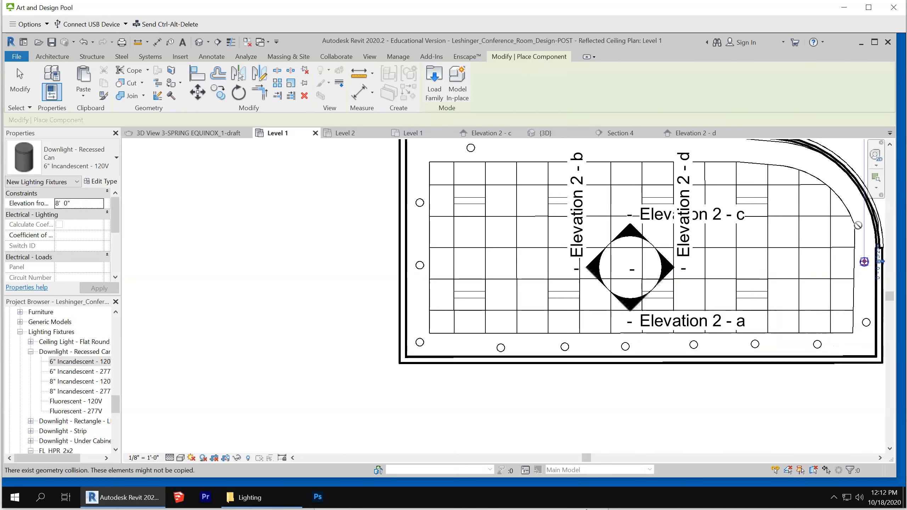
click(863, 261)
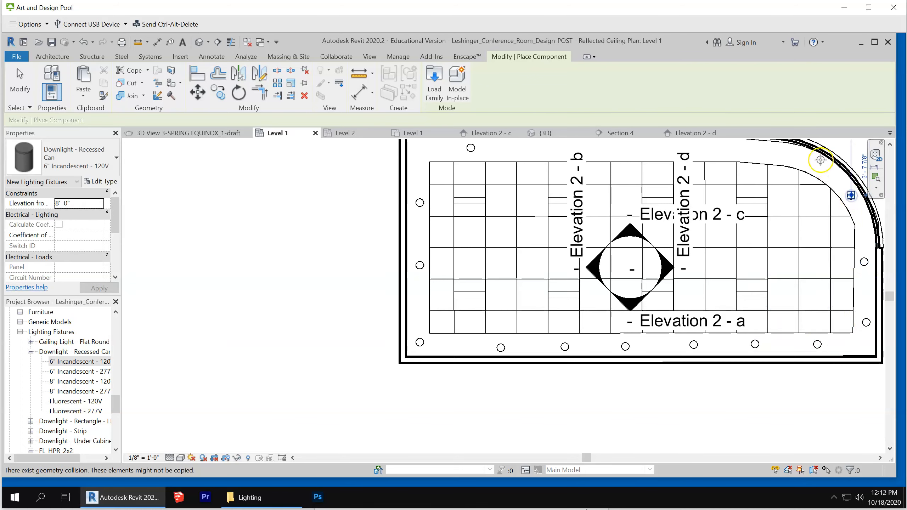
click(808, 156)
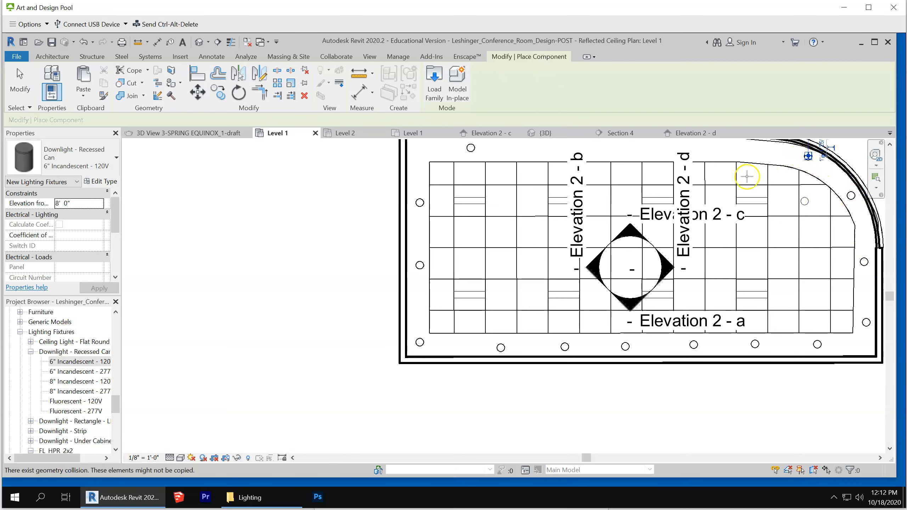
Fill the remaining GWB ceiling border along the upper wall with evenly spaced downlights up to the curved wall
scroll(567, 244, down, 1)
scroll(523, 175, up, 2)
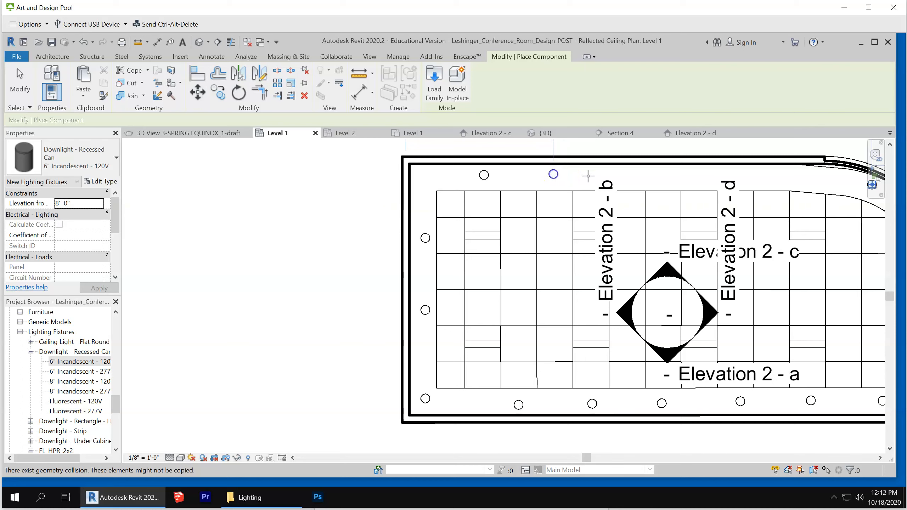
click(627, 175)
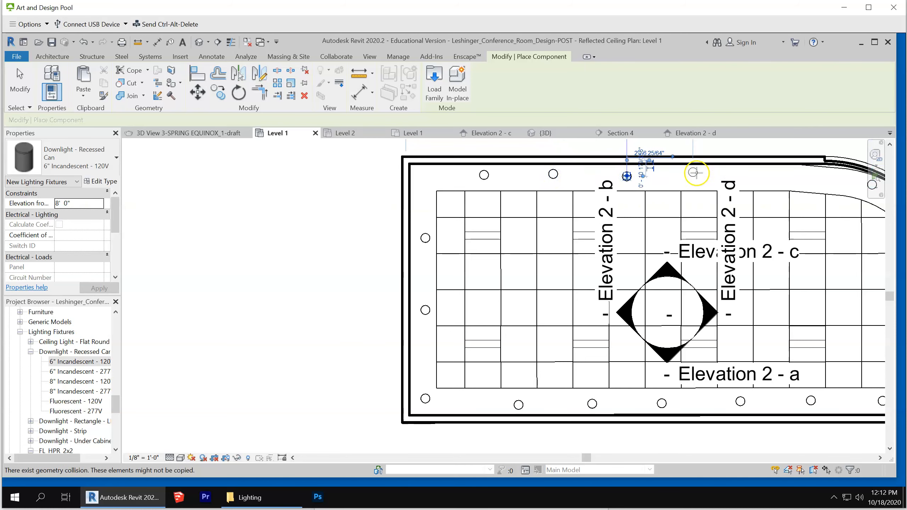
click(696, 173)
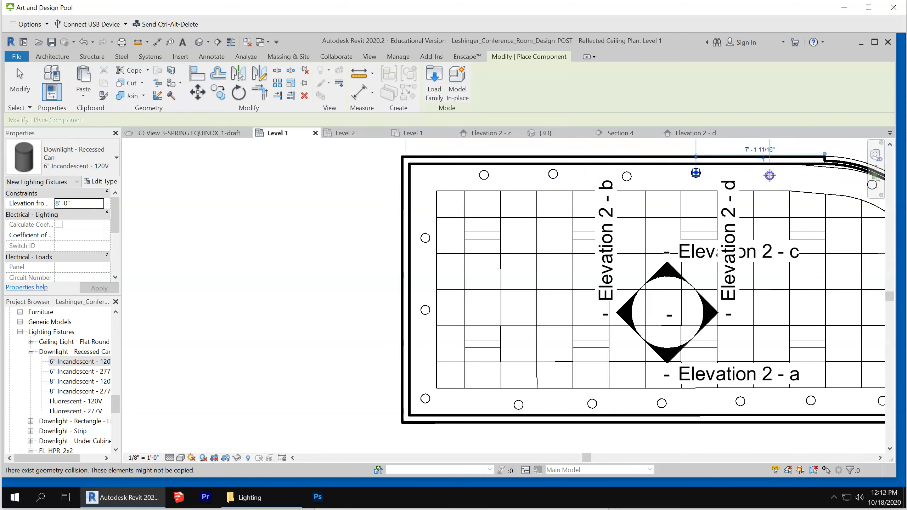
click(769, 175)
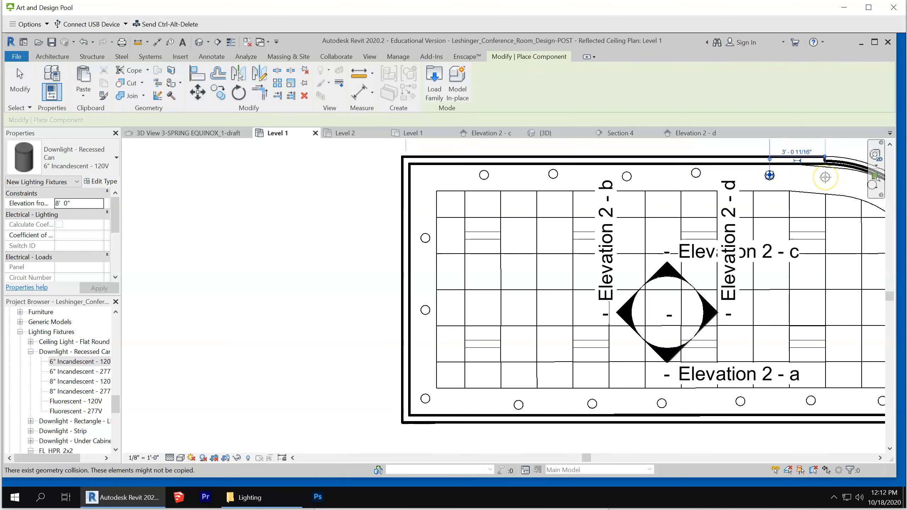
scroll(714, 296, down, 3)
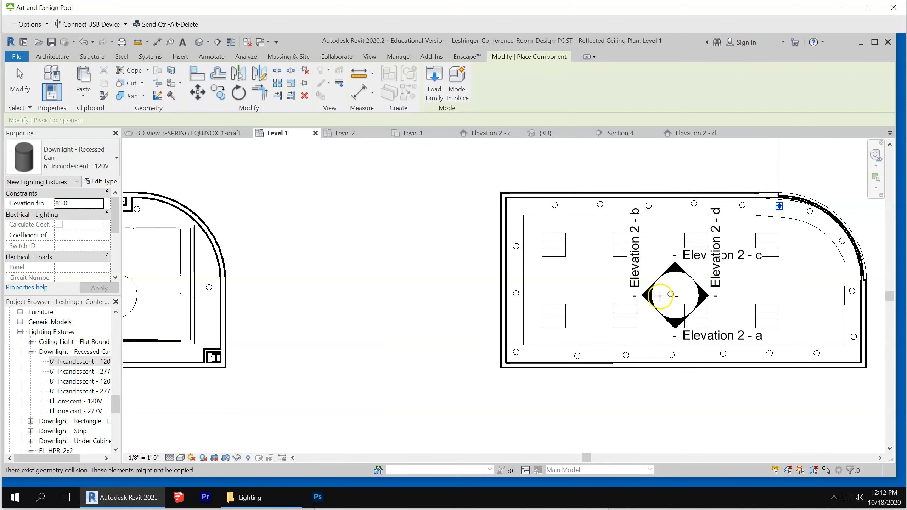
Inspect the new downlights' light sources in the Elevation 2 - d view and end the fixture placement
click(699, 133)
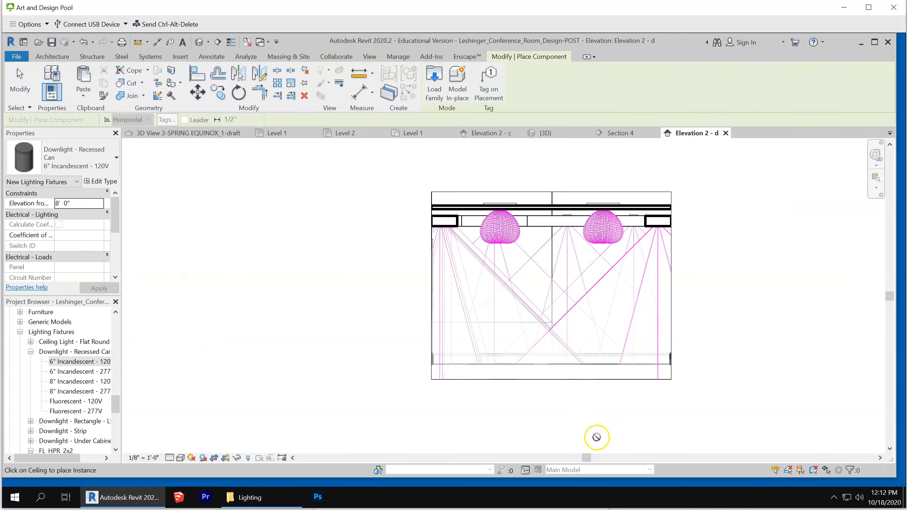
scroll(596, 436, up, 1)
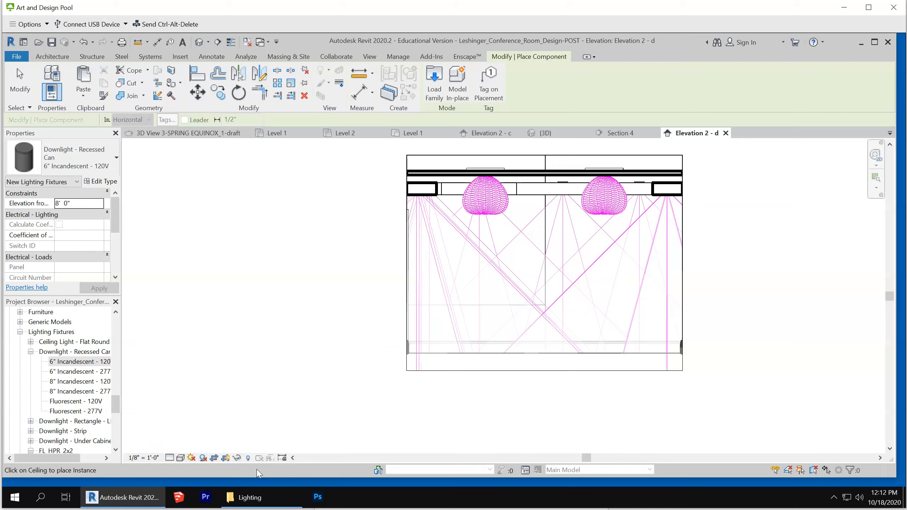
key(Escape)
key(Escape)
Place a camera view in the Level 1 floor plan from the empty room's lower-left corner, aimed past the curved wall at the upper right
drag(119, 403, 115, 322)
click(50, 341)
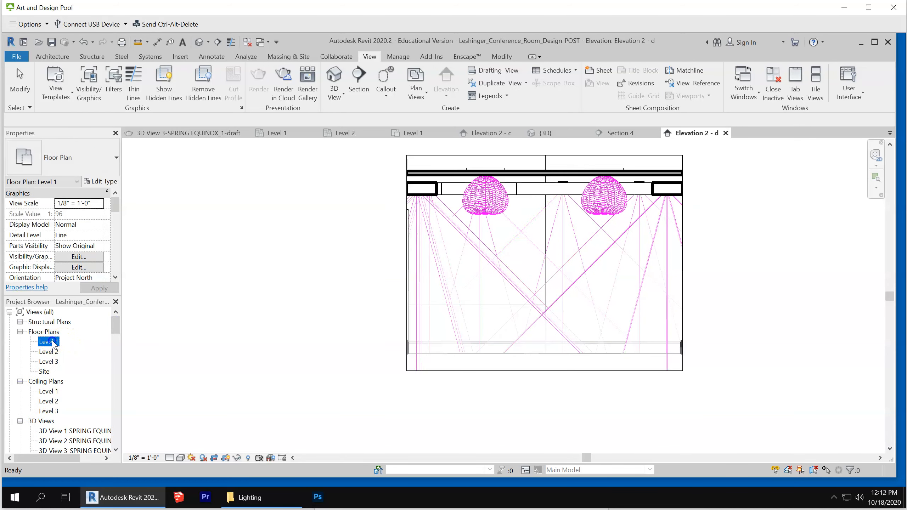
double_click(50, 341)
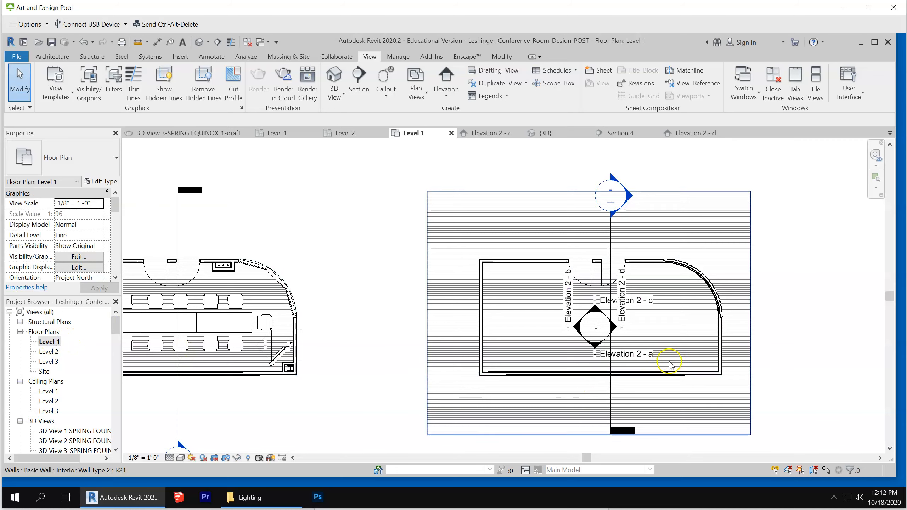
scroll(669, 364, up, 1)
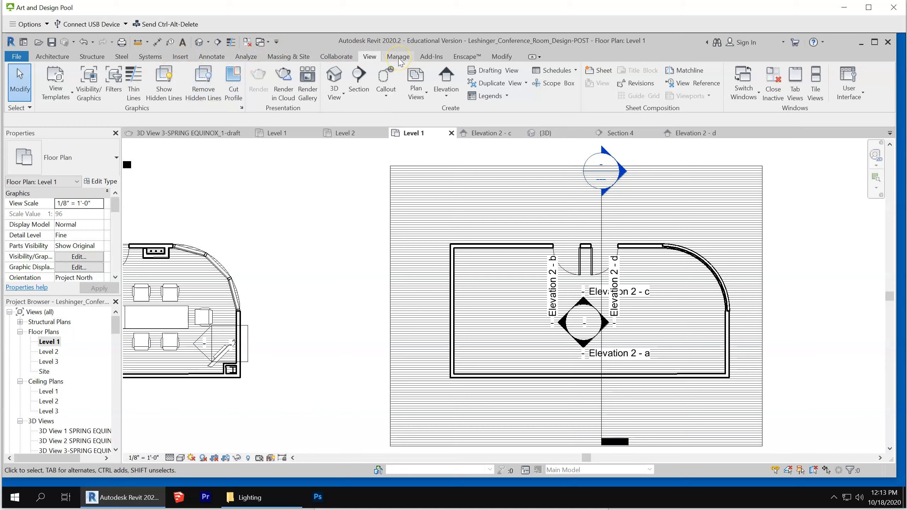
click(348, 97)
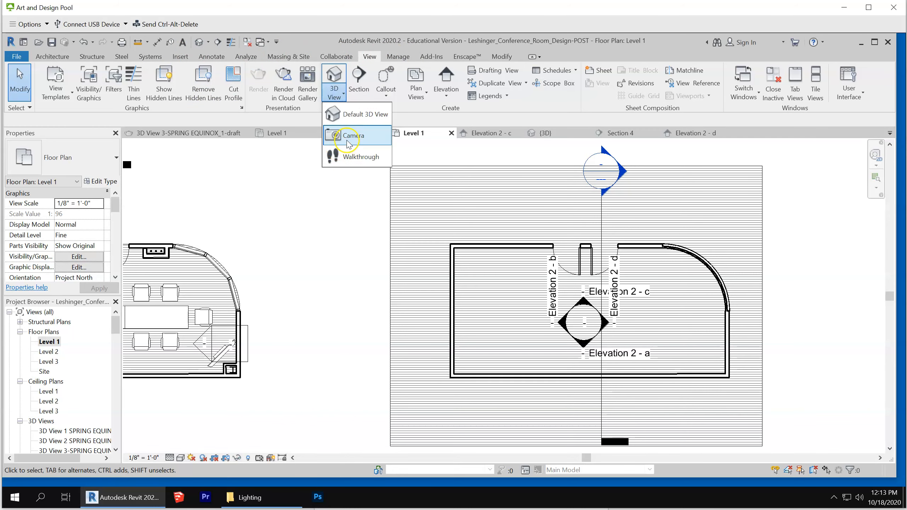
click(347, 139)
click(471, 358)
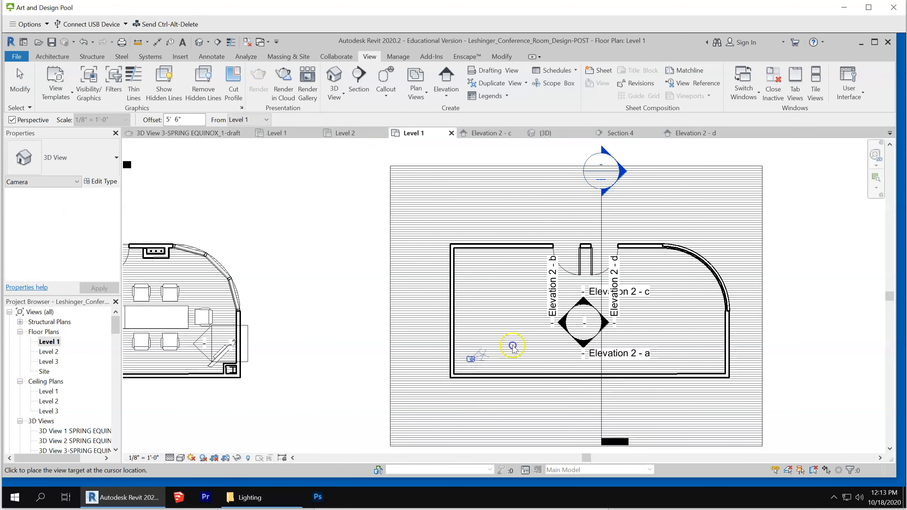
click(806, 200)
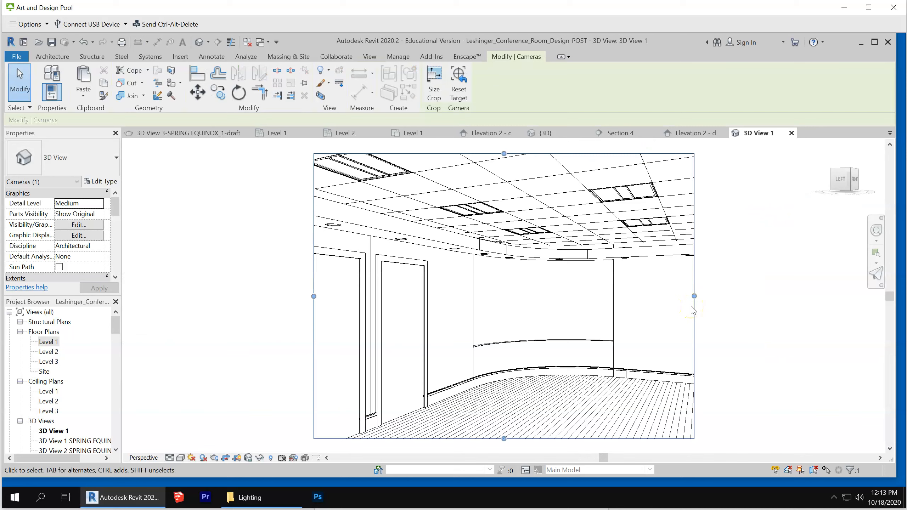
Turn on shadows in the camera view and set the sun to a Still study with the Summer Solstice preset
scroll(496, 309, down, 3)
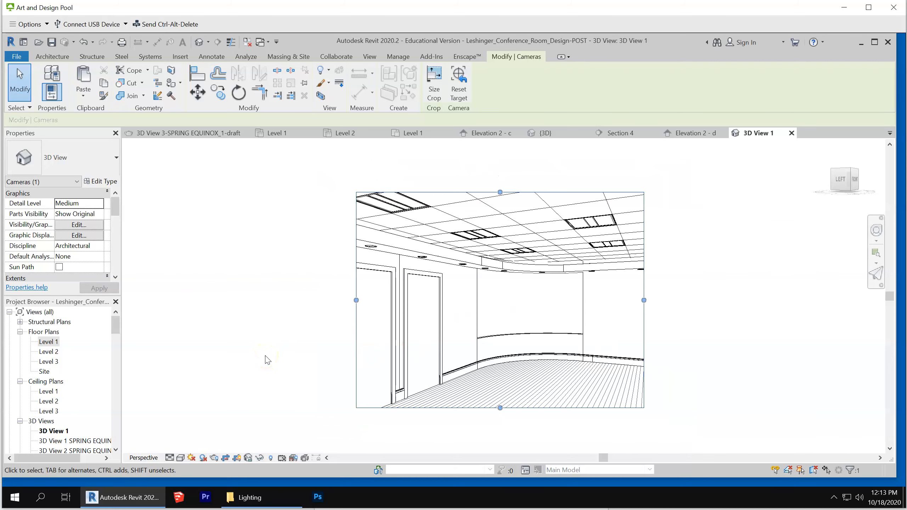
click(203, 459)
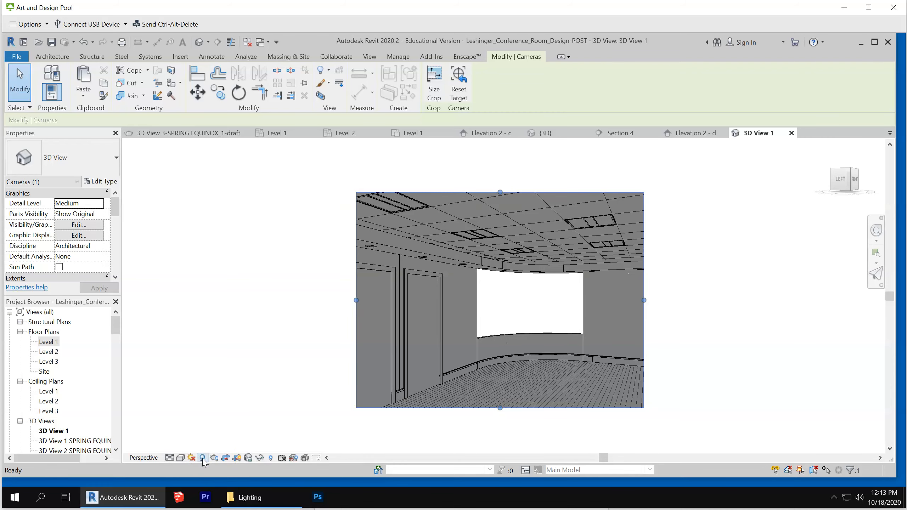
click(192, 459)
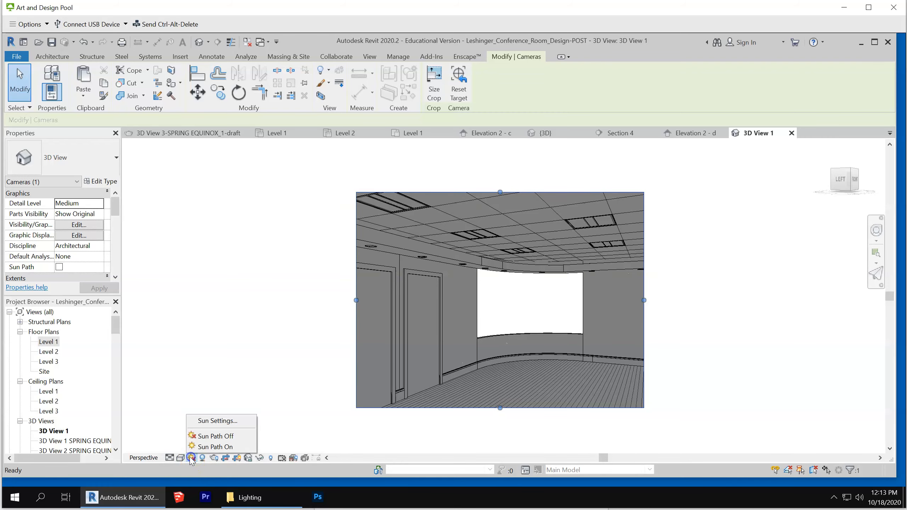
click(211, 417)
click(318, 194)
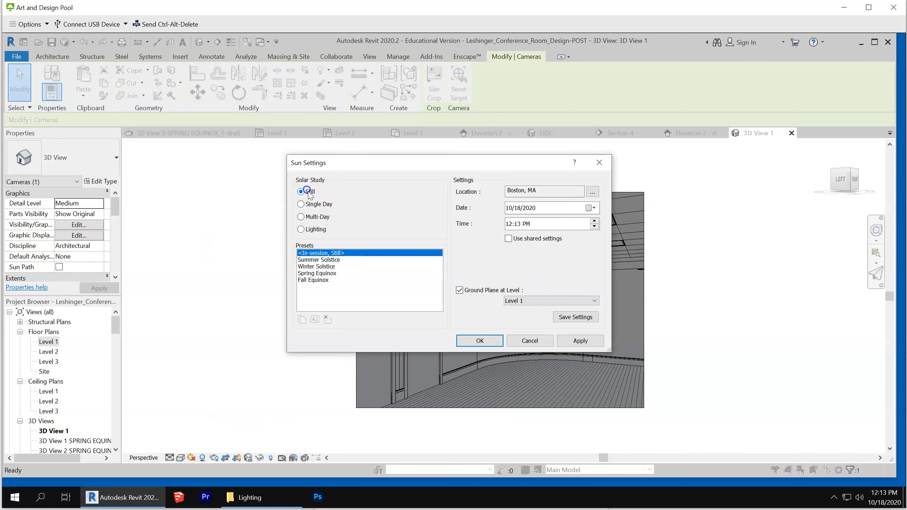
click(325, 259)
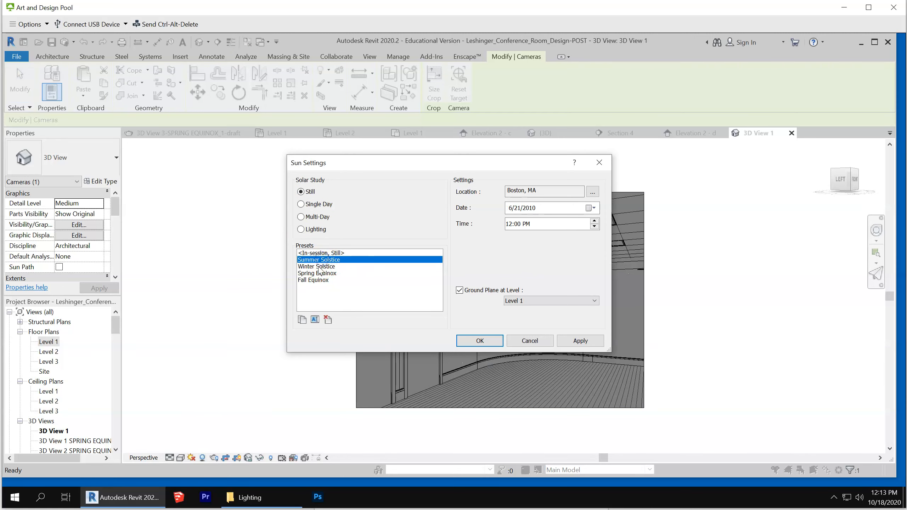
click(479, 341)
scroll(542, 371, up, 5)
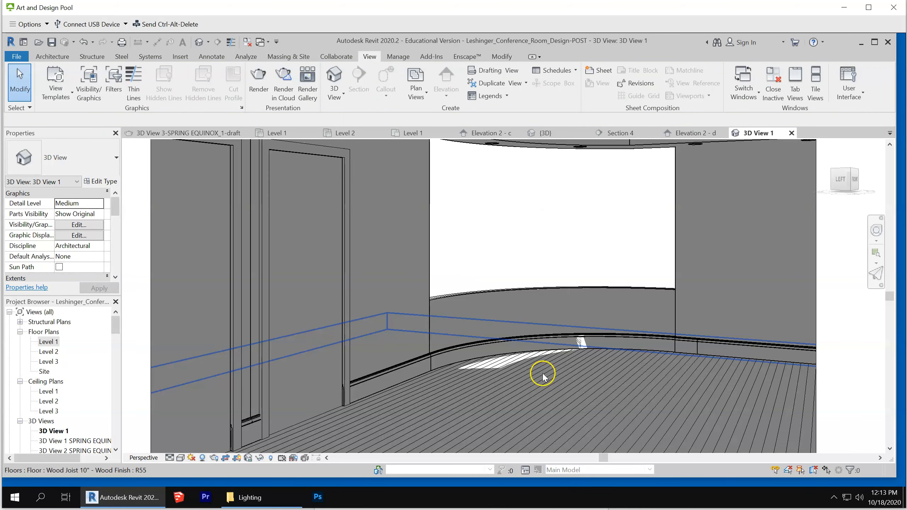
scroll(421, 368, down, 3)
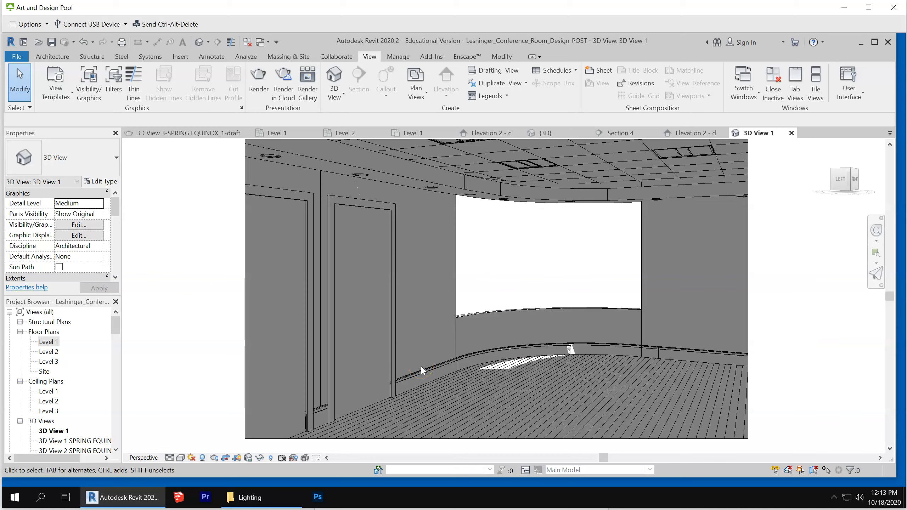
scroll(343, 332, down, 3)
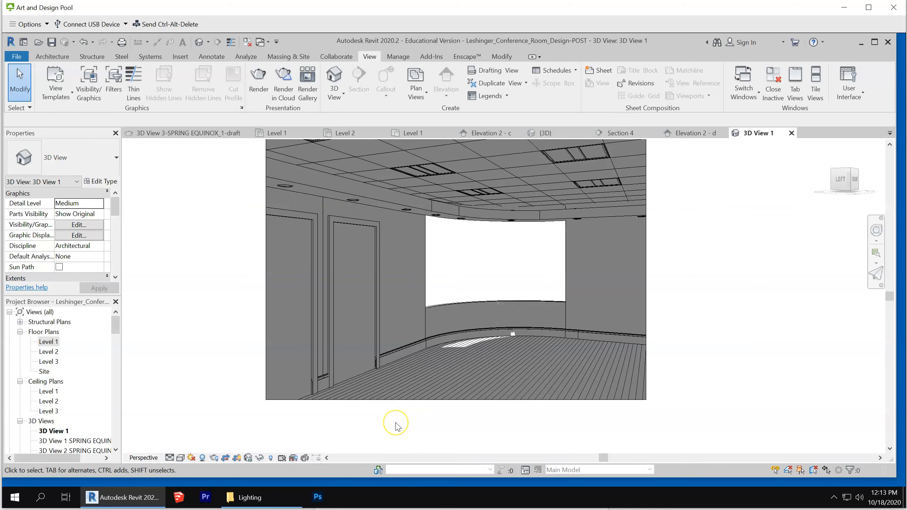
Enable the Light Source subcategory of Lighting Fixtures in the camera view's visibility overrides
key(v)
key(g)
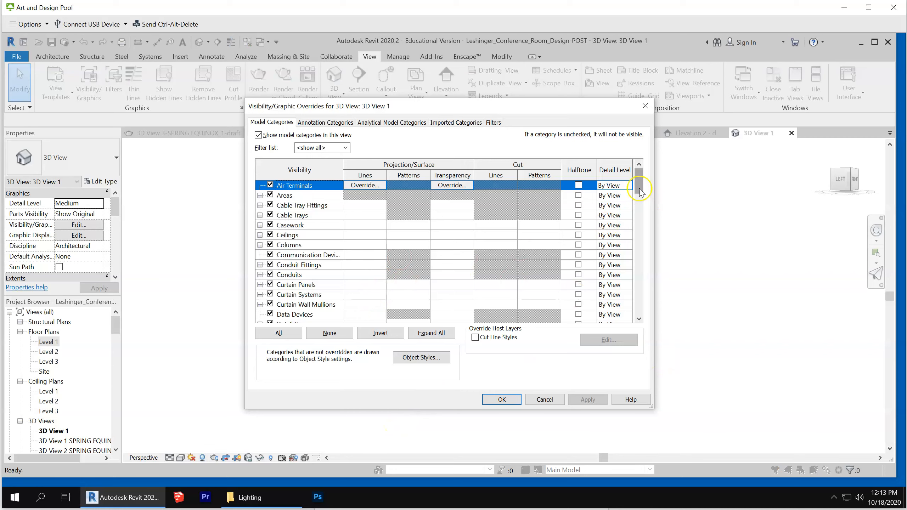
click(641, 204)
drag(642, 204, 649, 232)
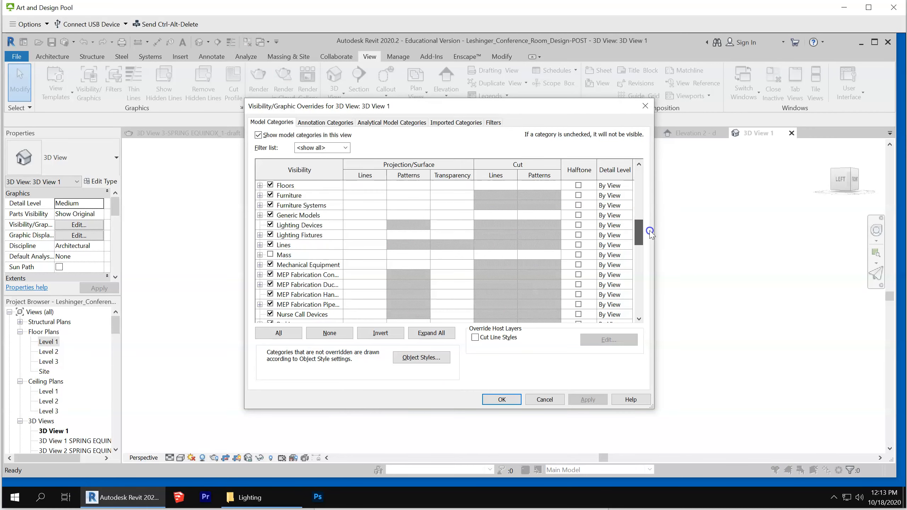
click(260, 235)
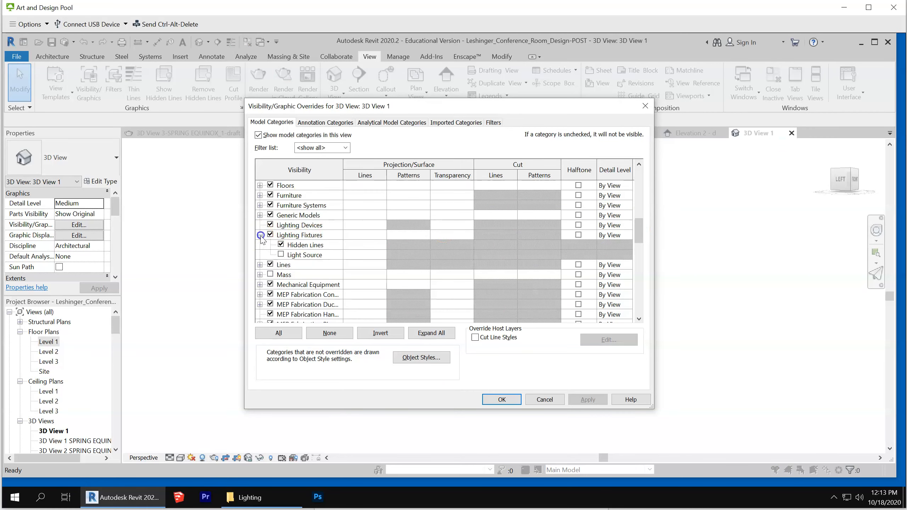
click(280, 254)
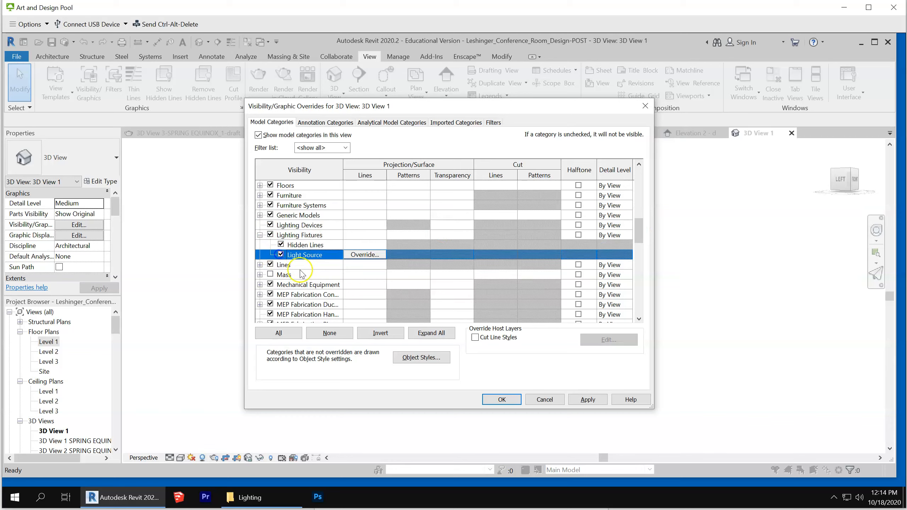
Override the Light Source projection line color with Magenta and apply the visibility overrides to the camera view
click(364, 254)
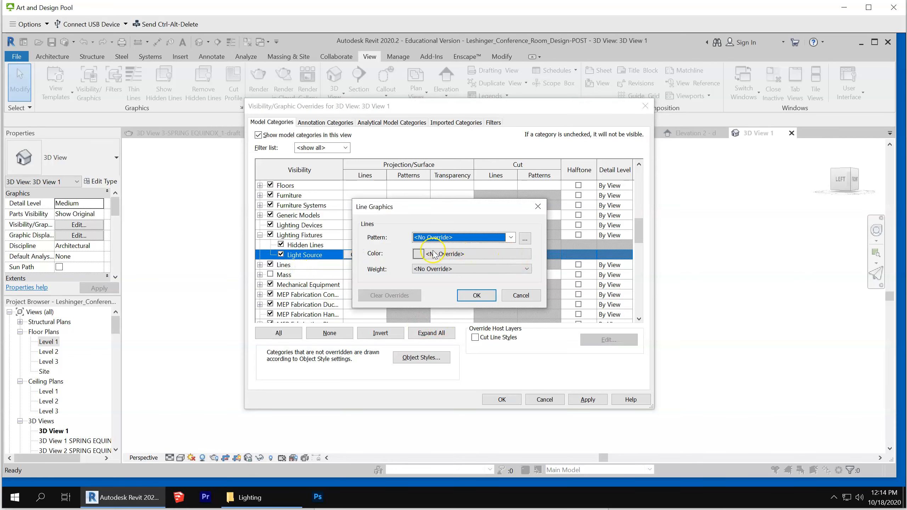
click(419, 254)
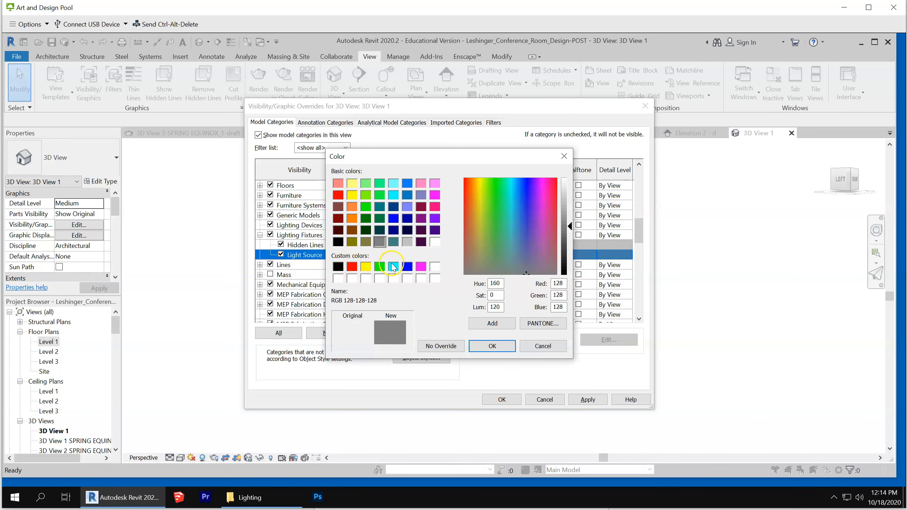
click(435, 195)
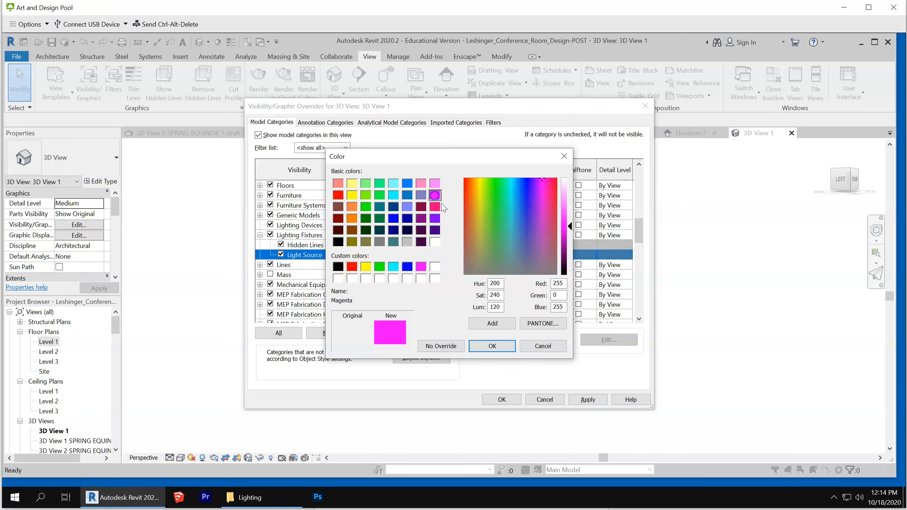
click(487, 347)
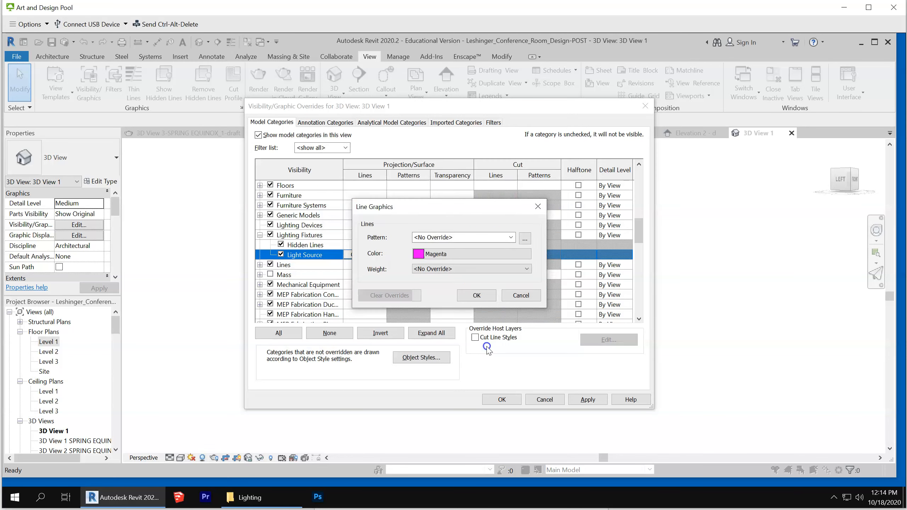
click(478, 295)
click(499, 400)
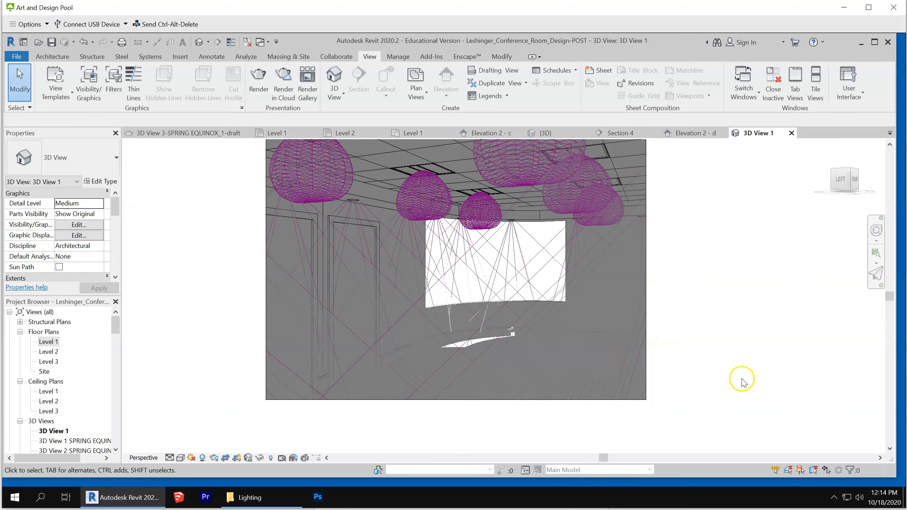
Open the type properties of the recessed can downlight near the doors at its Photometrics angles, keeping the light cone in sight
scroll(714, 381, down, 2)
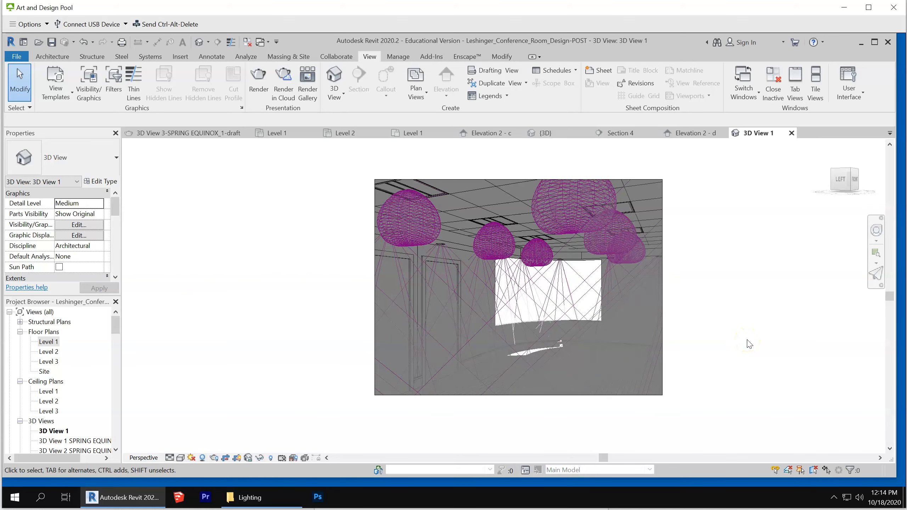
scroll(455, 260, up, 2)
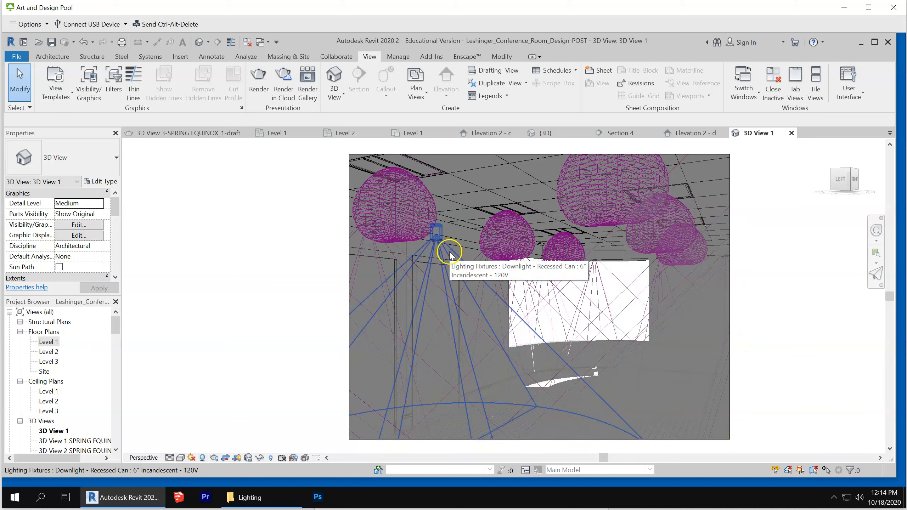
click(449, 253)
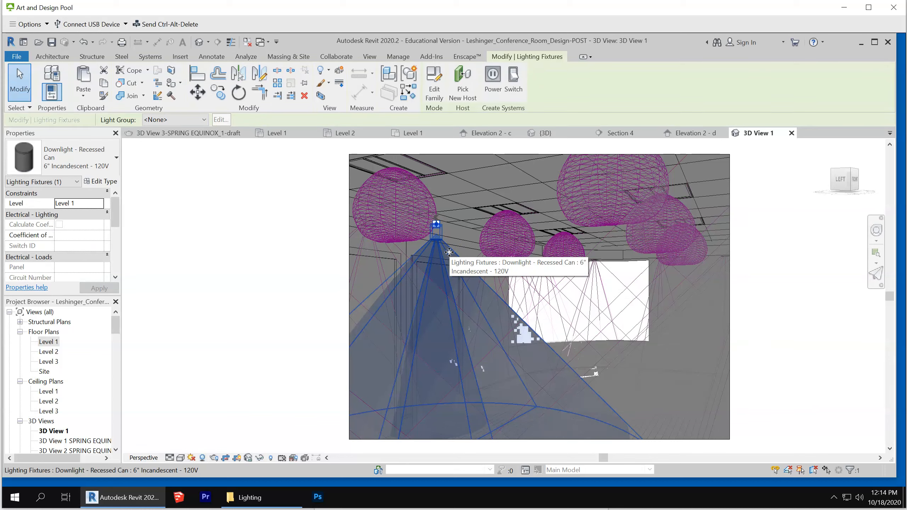
click(454, 252)
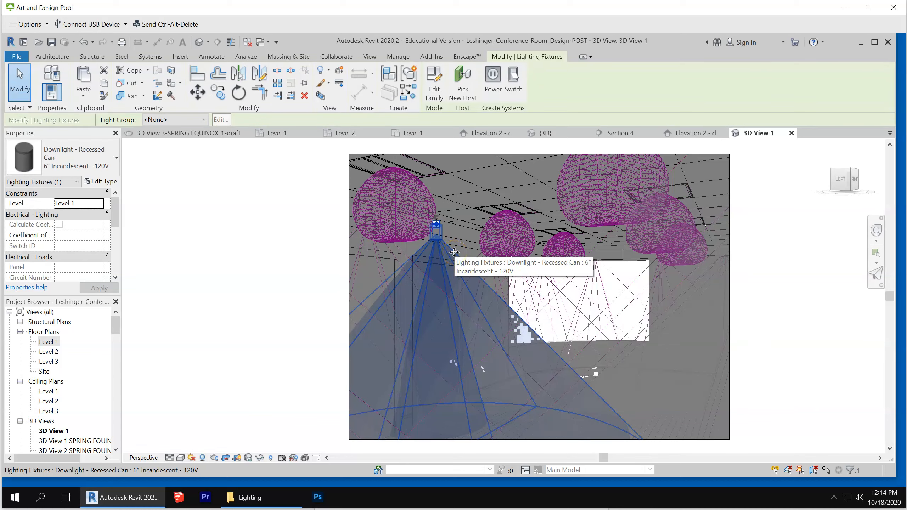
click(103, 181)
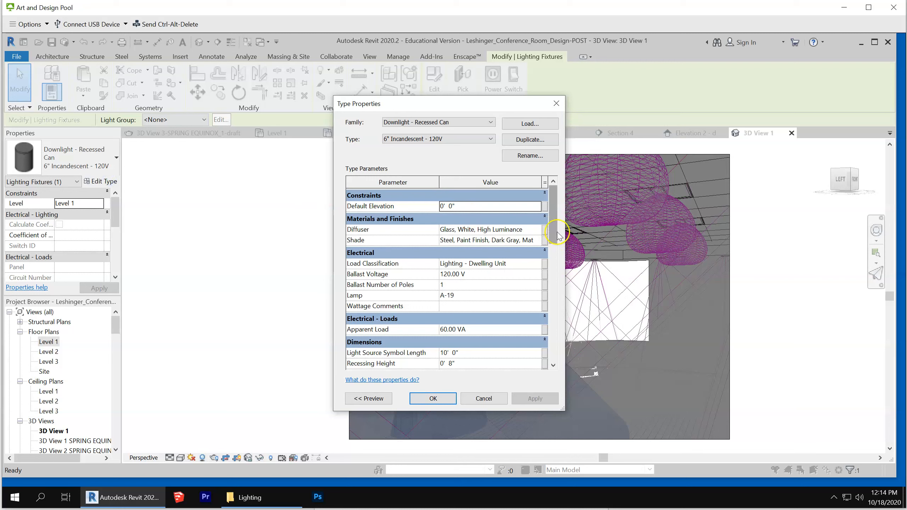
drag(564, 216, 664, 338)
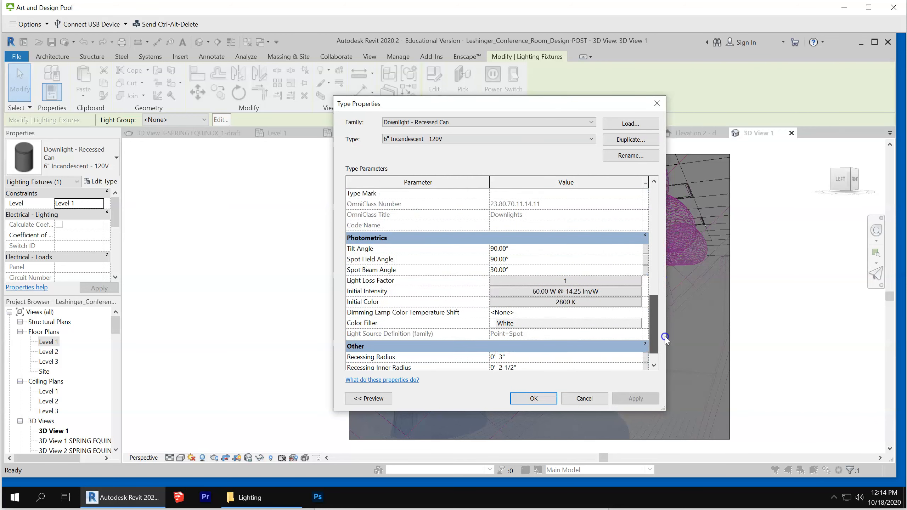
click(544, 248)
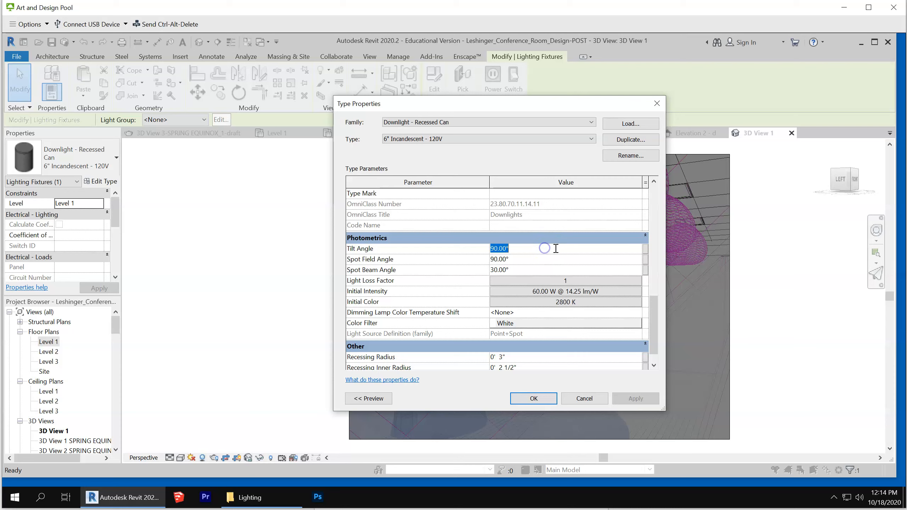
click(545, 271)
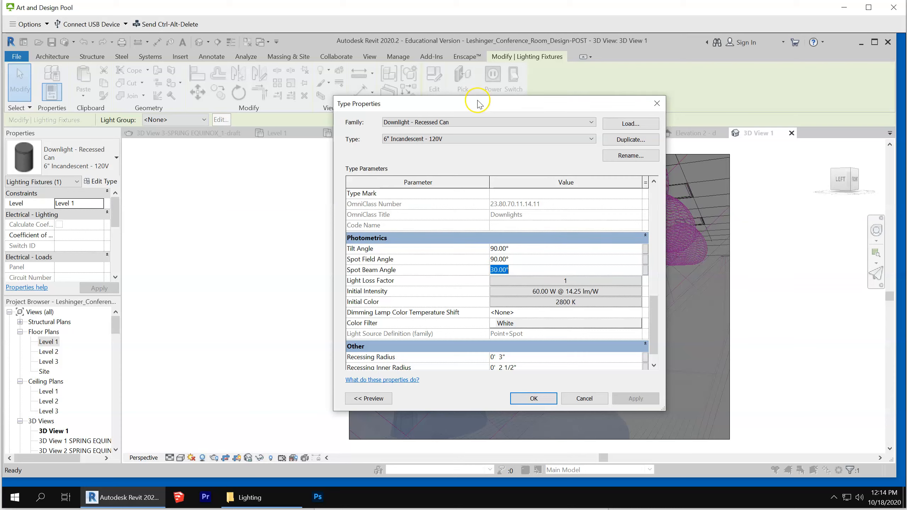
drag(480, 107, 126, 107)
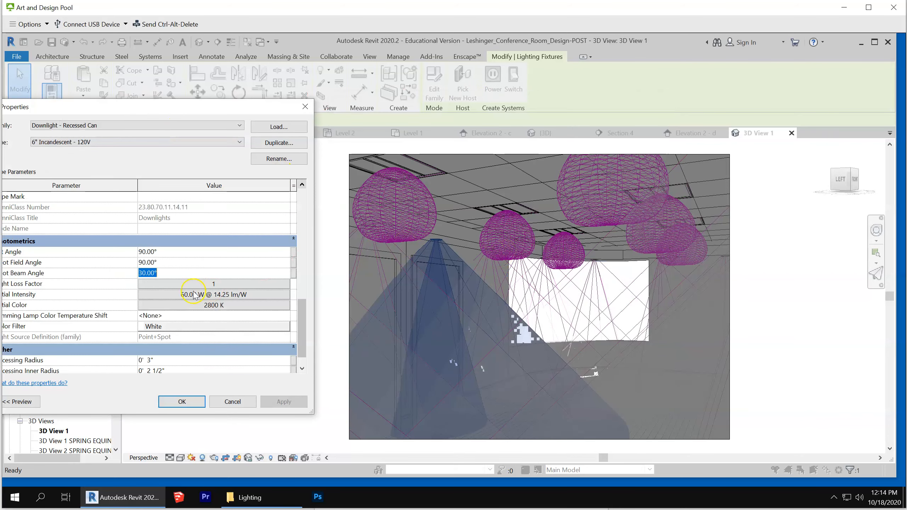
Set the downlight type's Spot Field Angle to 65° and apply it
click(177, 264)
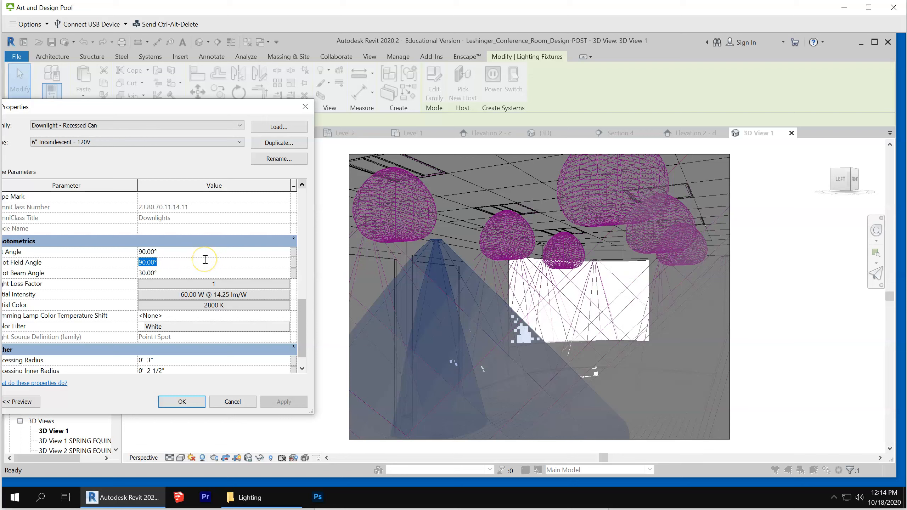
text(65)
click(193, 253)
click(290, 406)
click(292, 406)
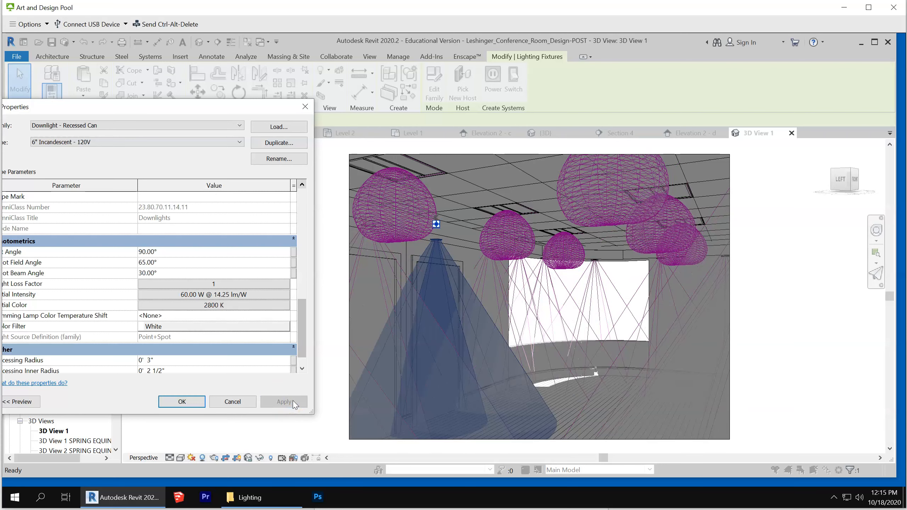
Set the downlight type's Spot Field Angle to 50° and apply it to the model
click(299, 401)
click(170, 273)
double_click(170, 274)
double_click(178, 263)
text(50)
click(284, 401)
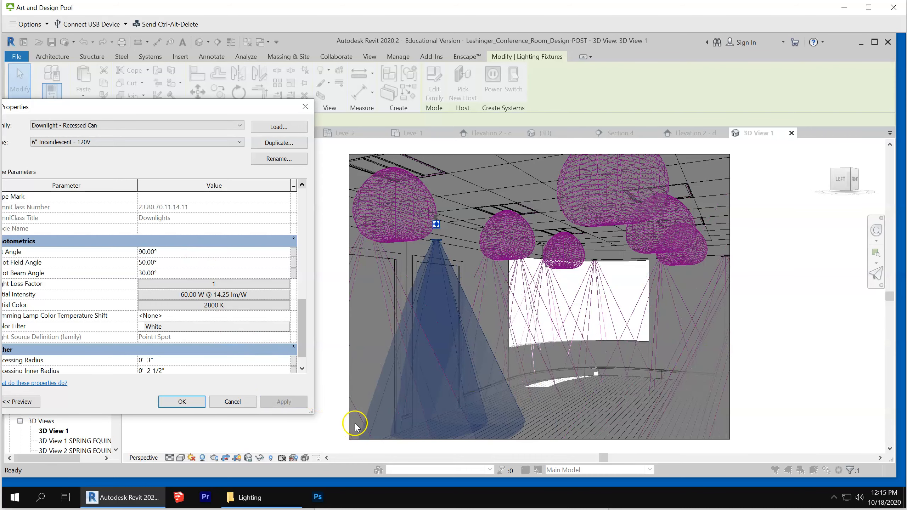
Accept the recessed can downlight's type properties and return to the camera view
click(182, 402)
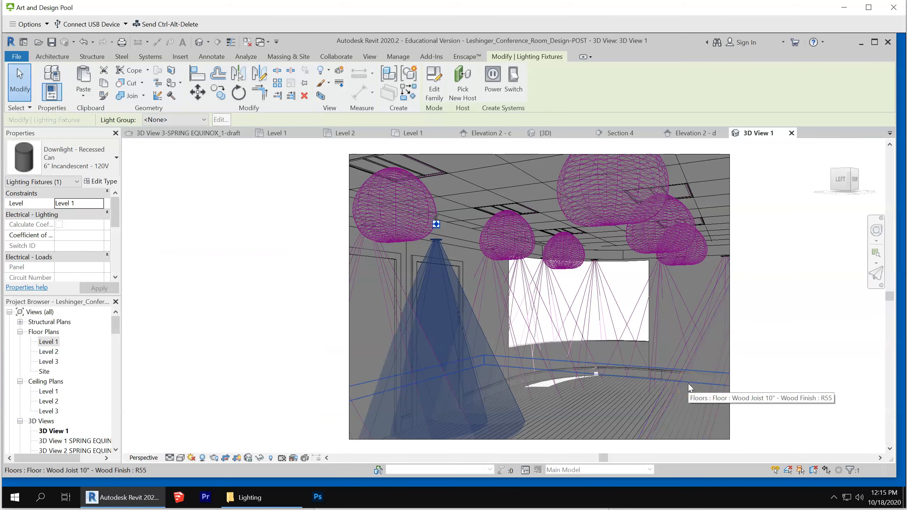
scroll(677, 381, down, 2)
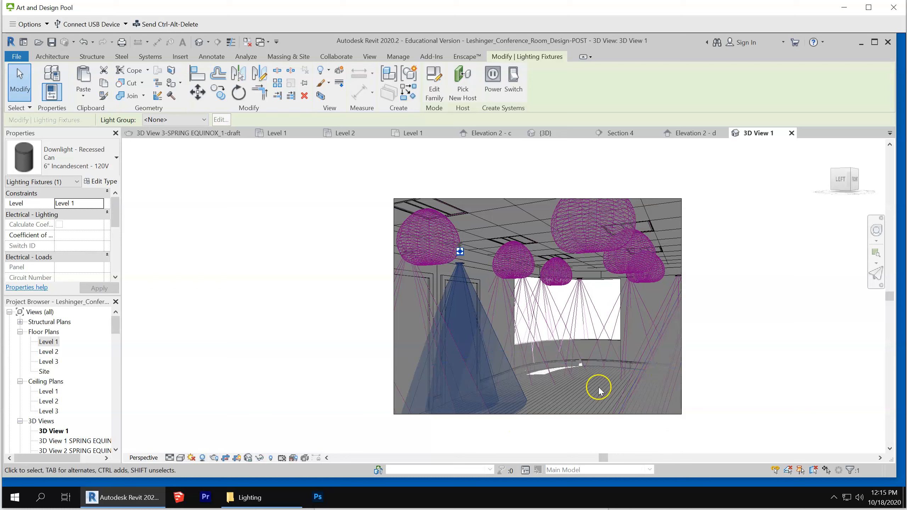
click(543, 350)
Open the rendering settings for the camera view, set the lighting scheme to Interior: Sun and Artificial, and render it
click(214, 458)
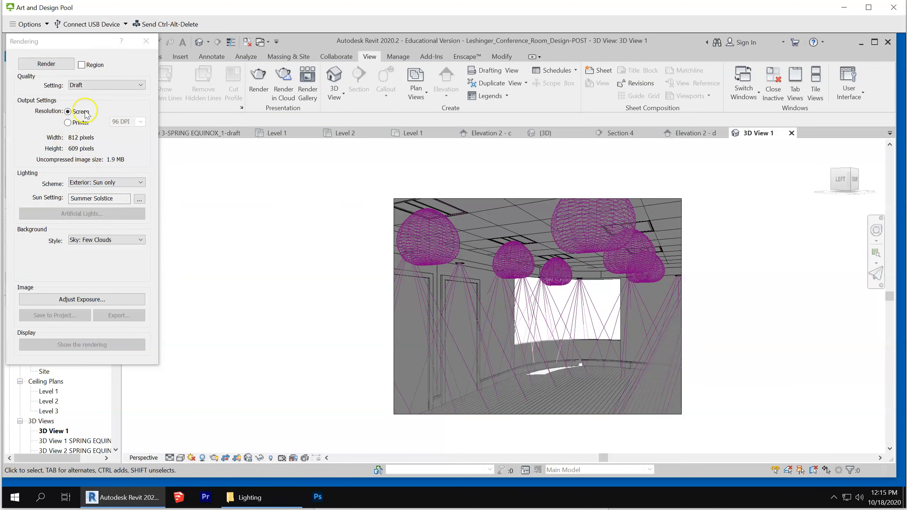
click(124, 182)
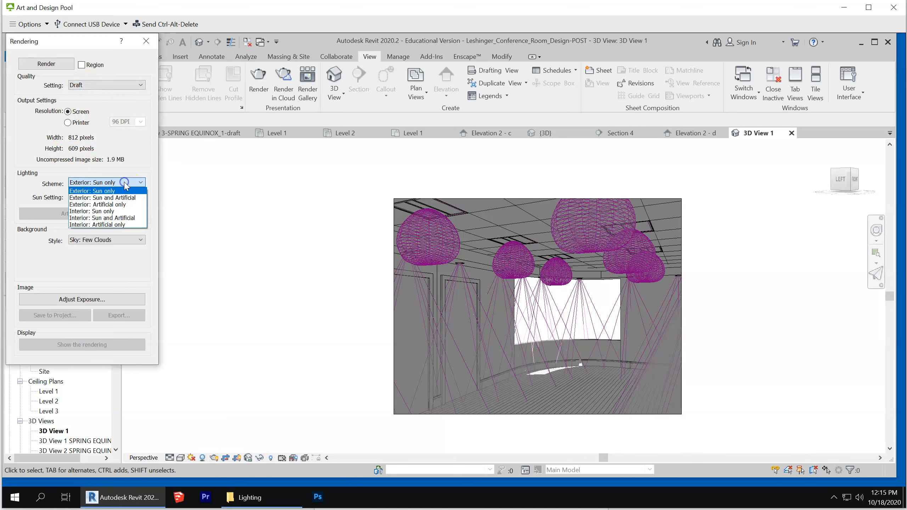
click(106, 218)
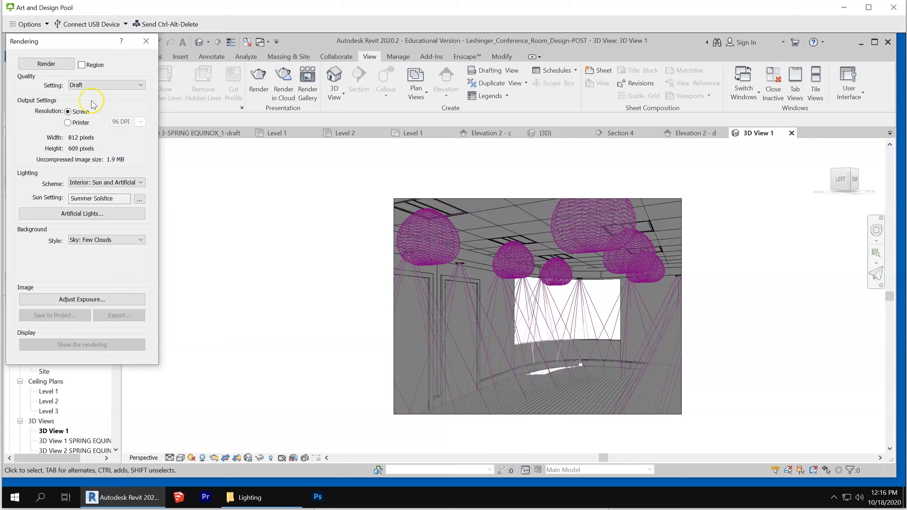
click(43, 64)
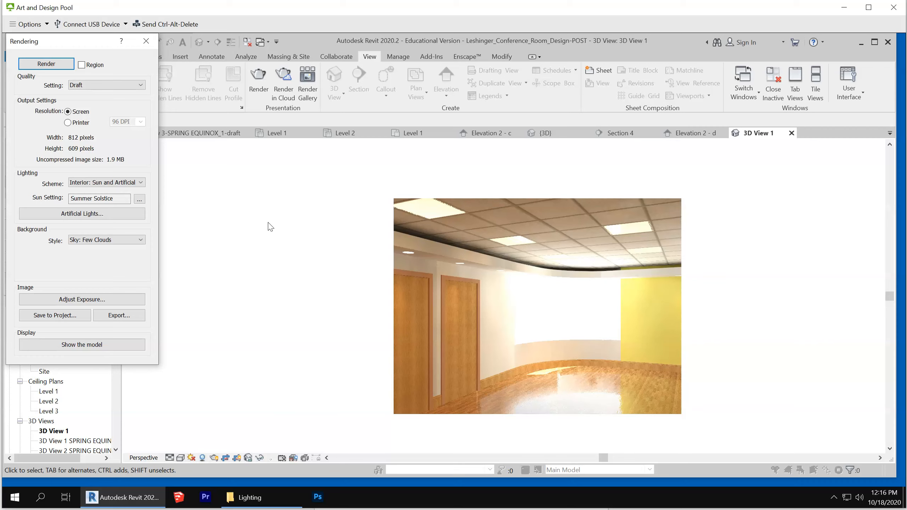
Switch the rendering's lighting scheme to Interior: Artificial only, render the camera view again and inspect the downlights' effect on the walls
drag(86, 45, 186, 65)
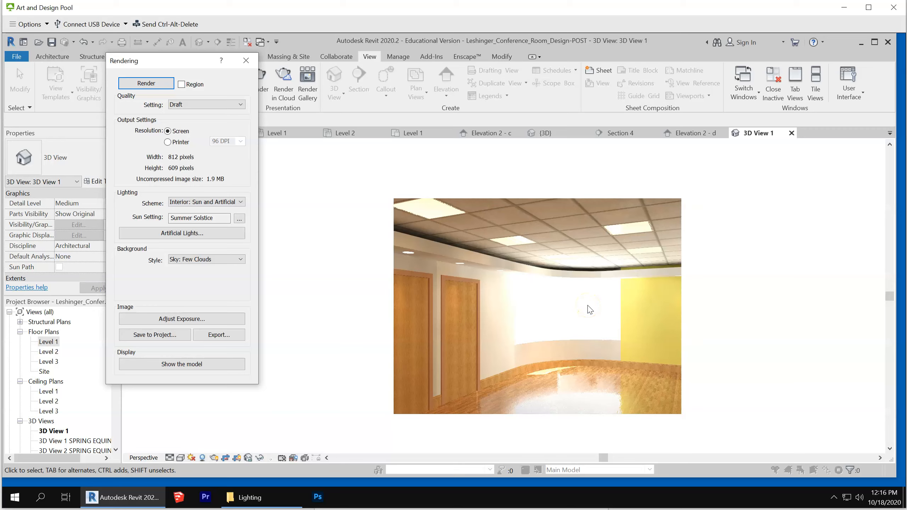
click(217, 202)
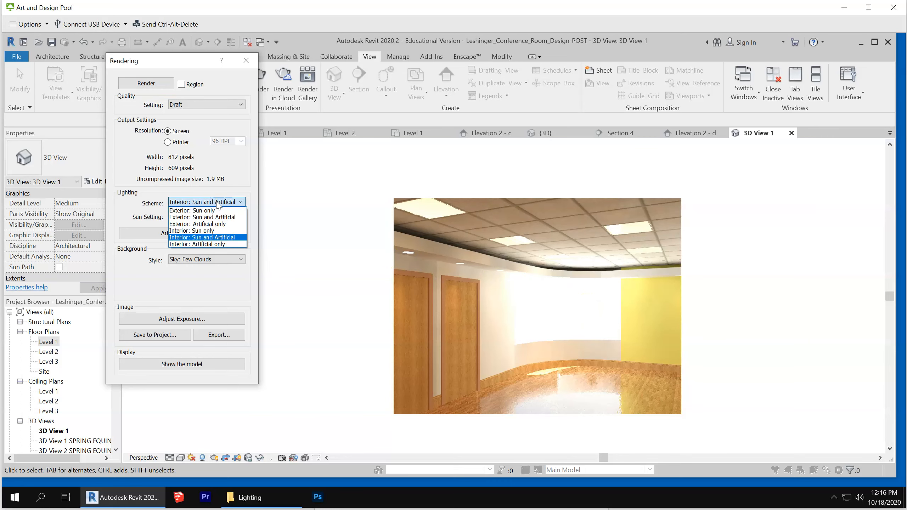
click(216, 244)
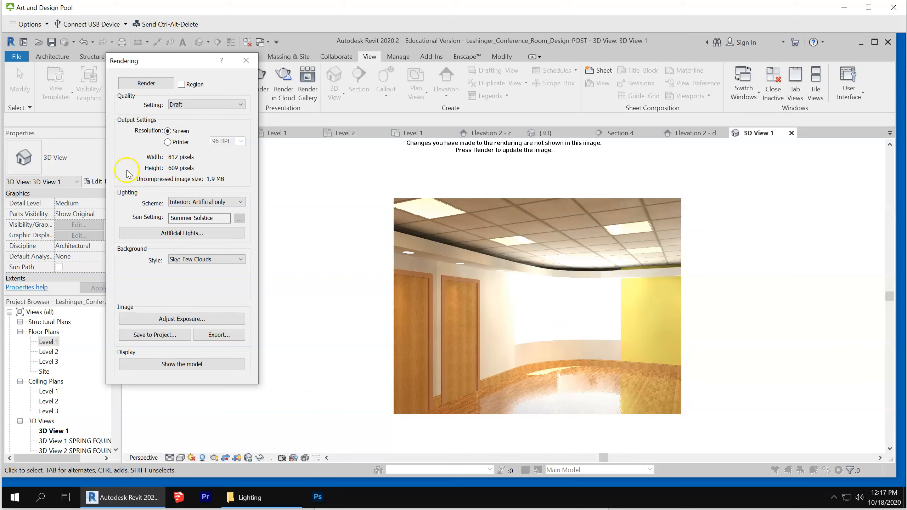
click(146, 83)
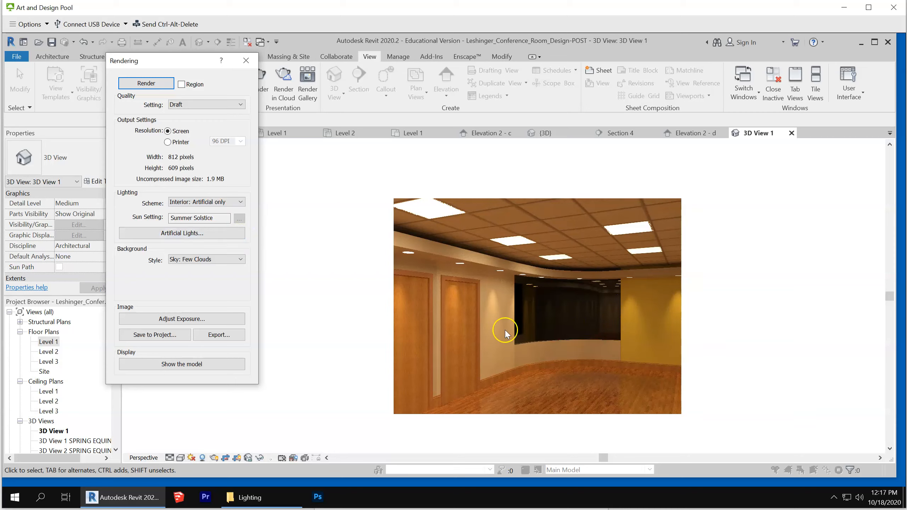
scroll(561, 325, up, 2)
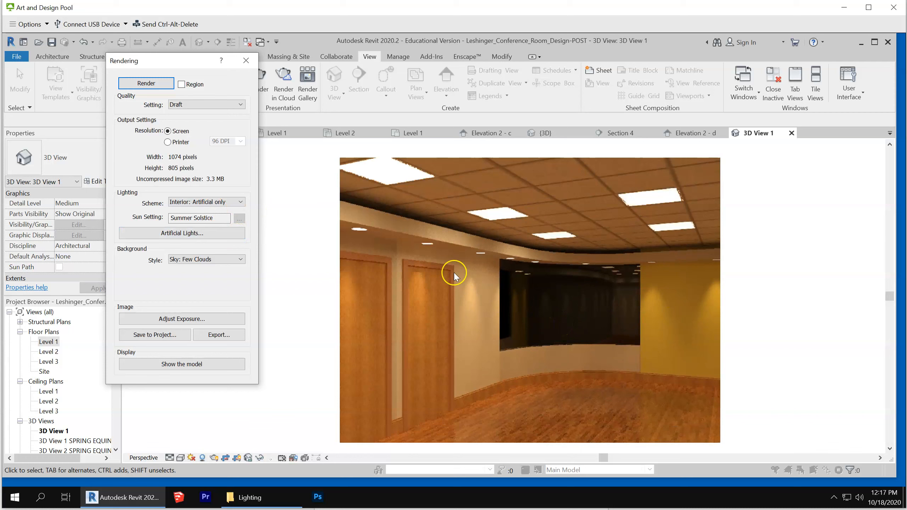
scroll(447, 265, down, 1)
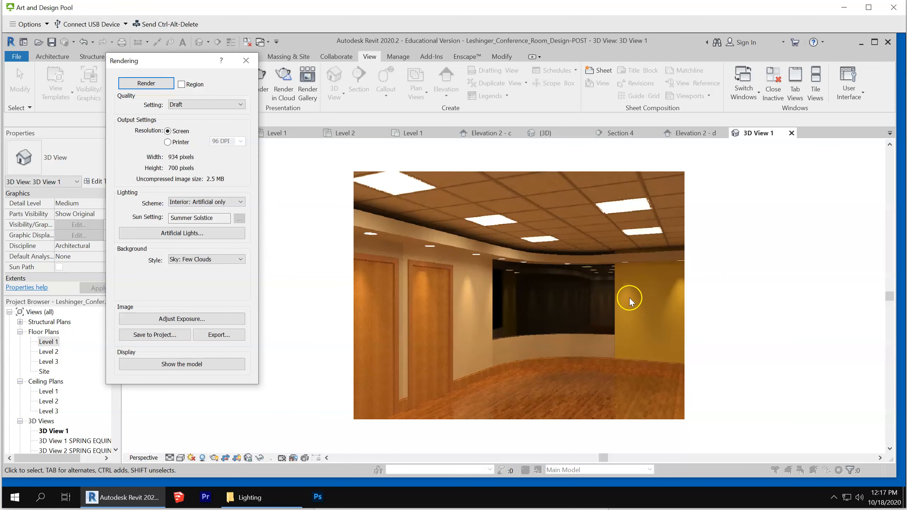